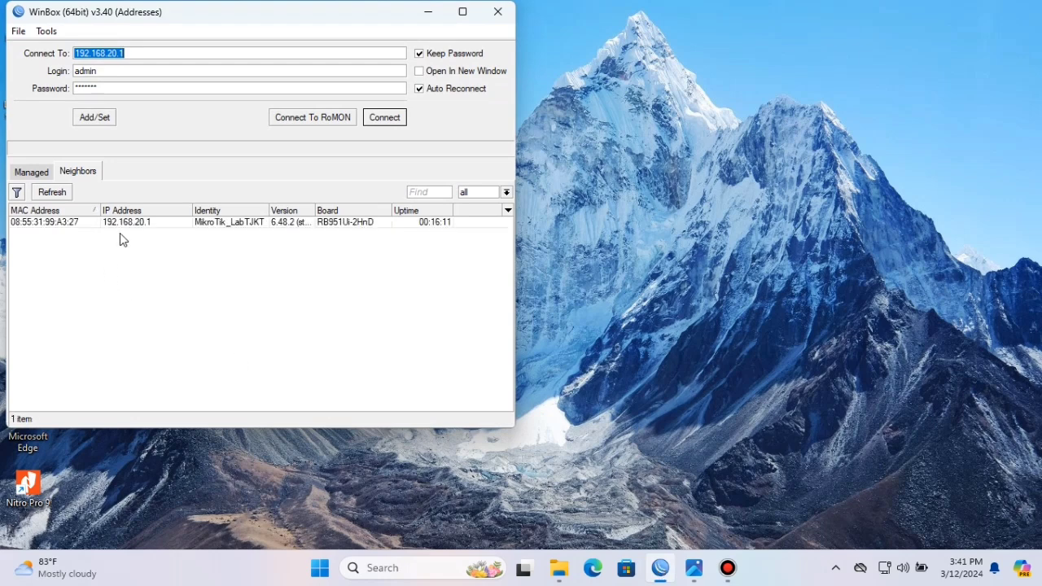
Connect to the discovered router at 192.168.20.1 with the saved login and open its interface list
left_click(126, 227)
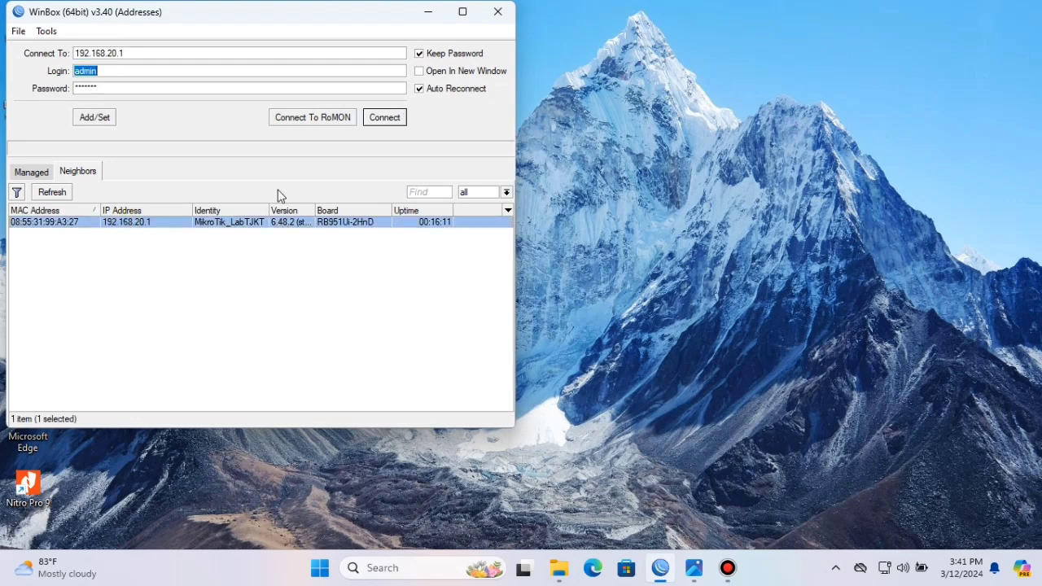
left_click(383, 119)
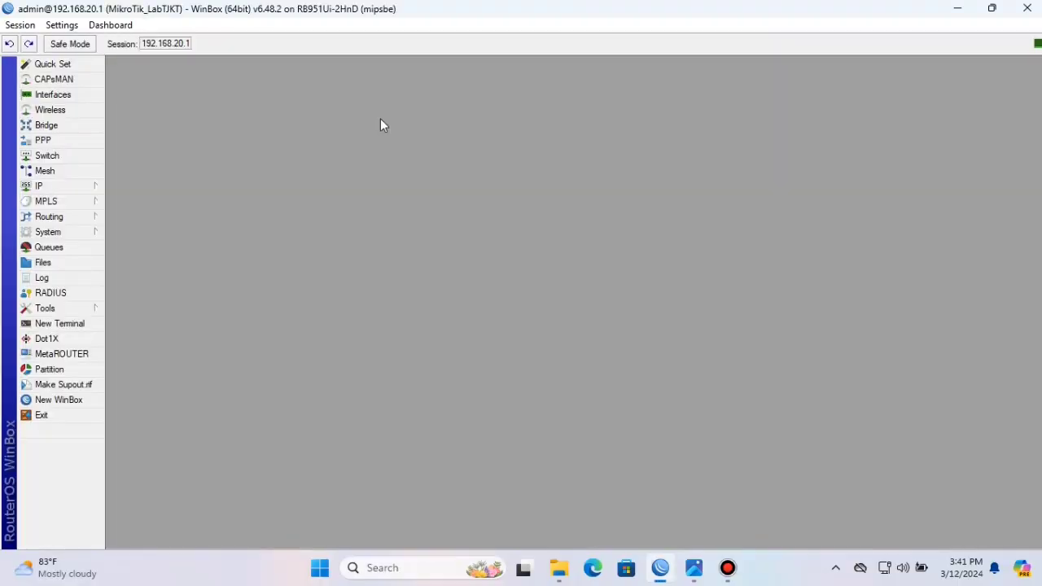
left_click(380, 120)
left_click(61, 98)
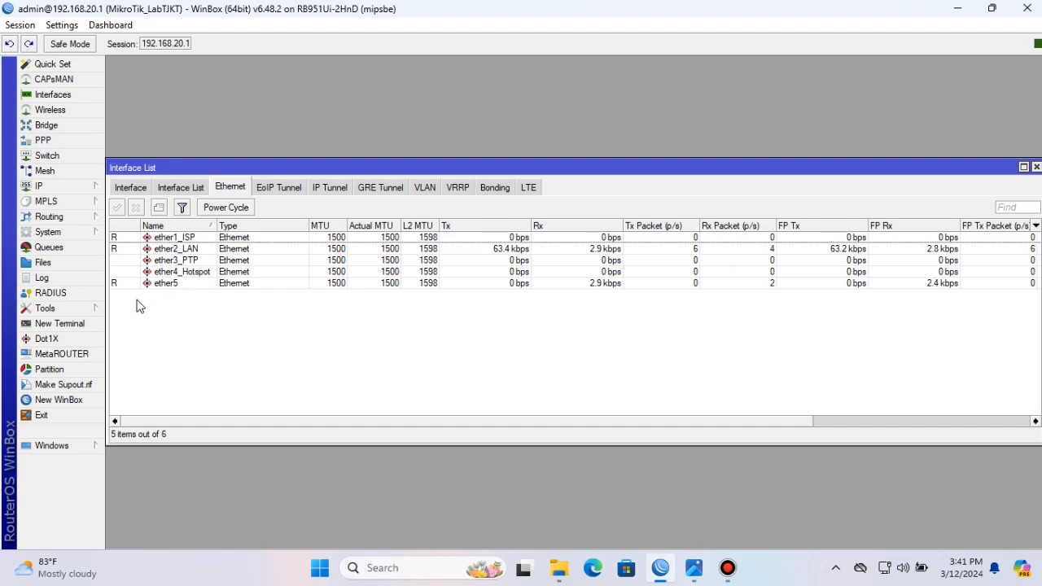
Test the router's internet connection by pinging 8.8.8.8 from a new terminal, then stop the ping and close the terminal
left_click(72, 324)
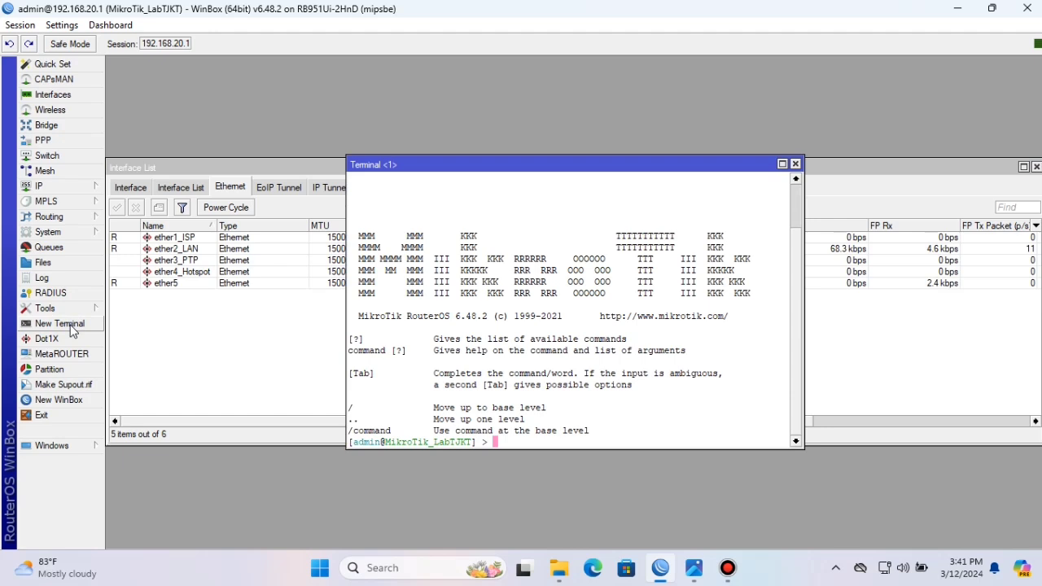
type("ping 8.8.8.8")
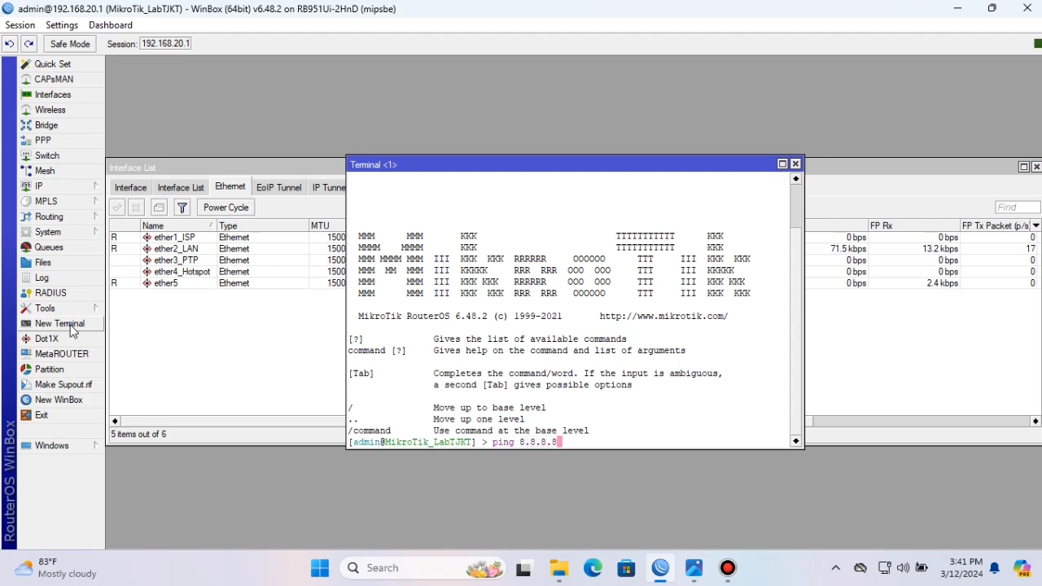
key("Return")
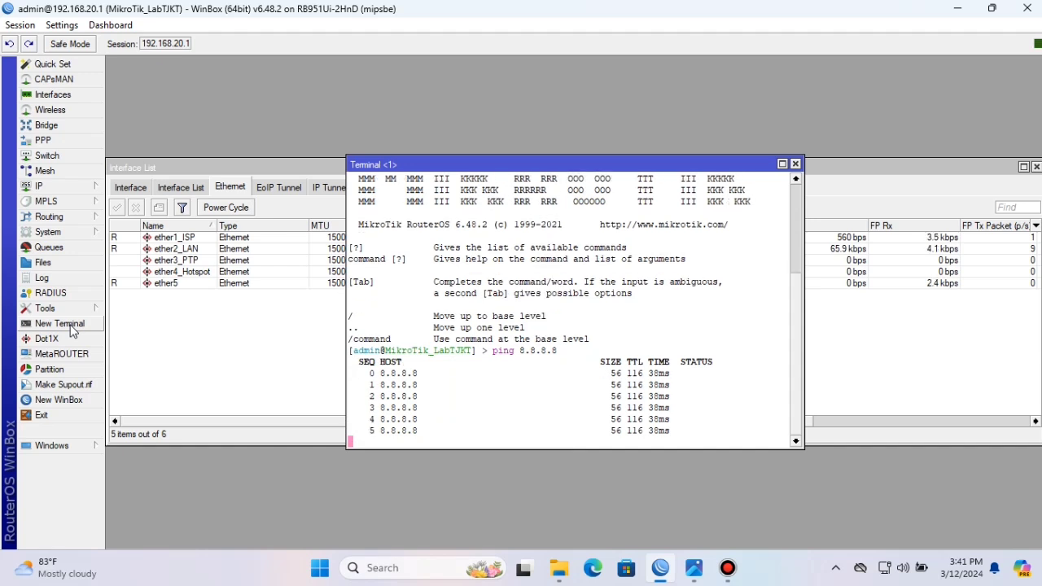
key("ctrl+c")
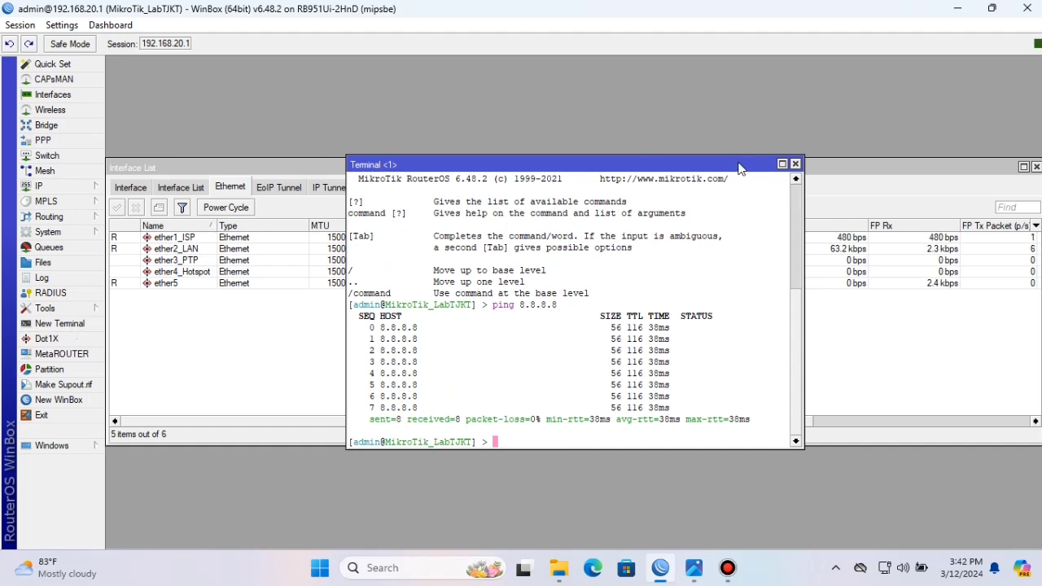
left_click(796, 164)
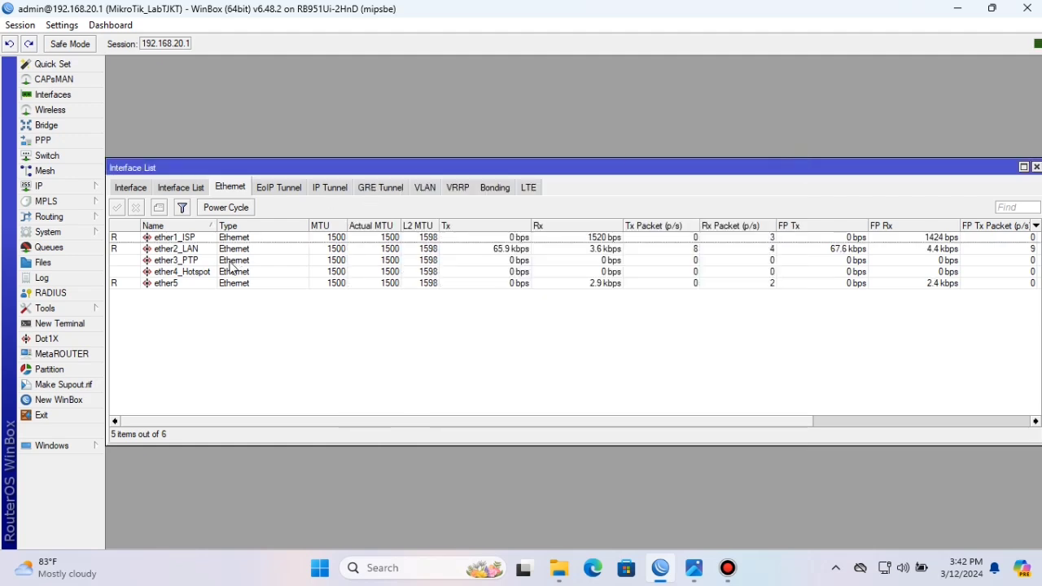
Rename the ether5 interface to ether5_VLAN and save the change
double_click(185, 283)
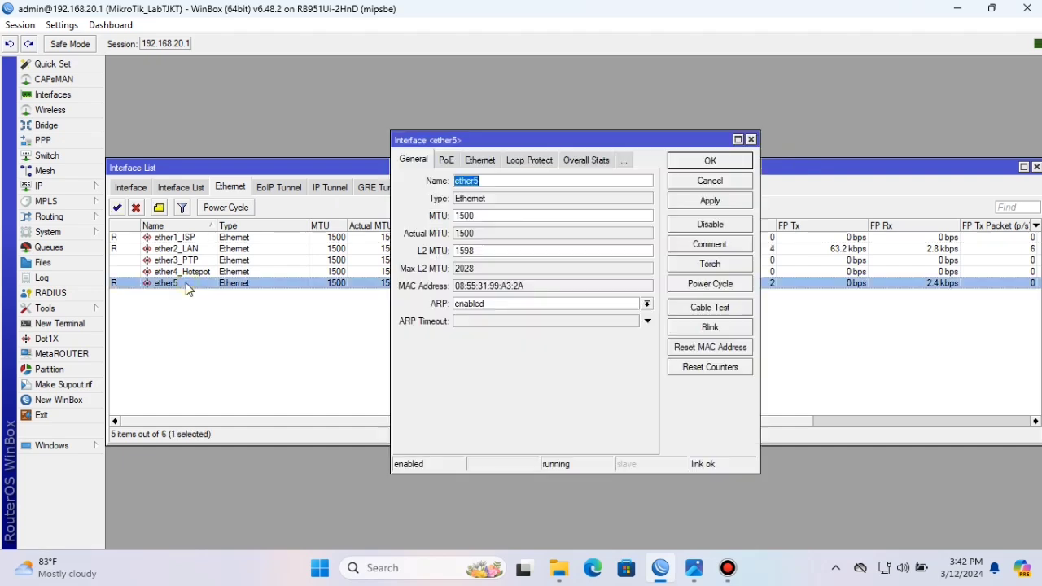
left_click(488, 180)
type("_")
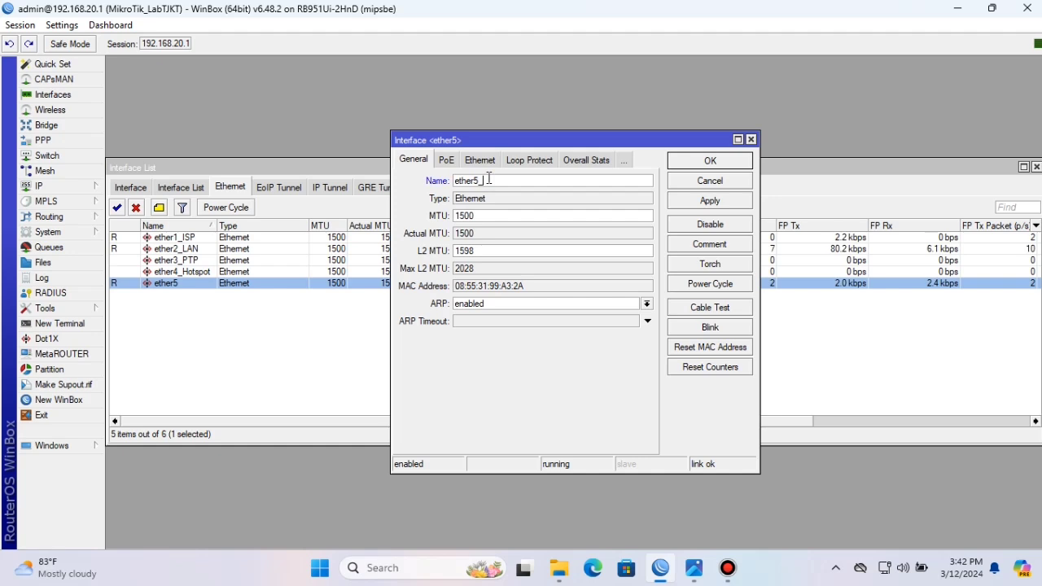
type("VLAN")
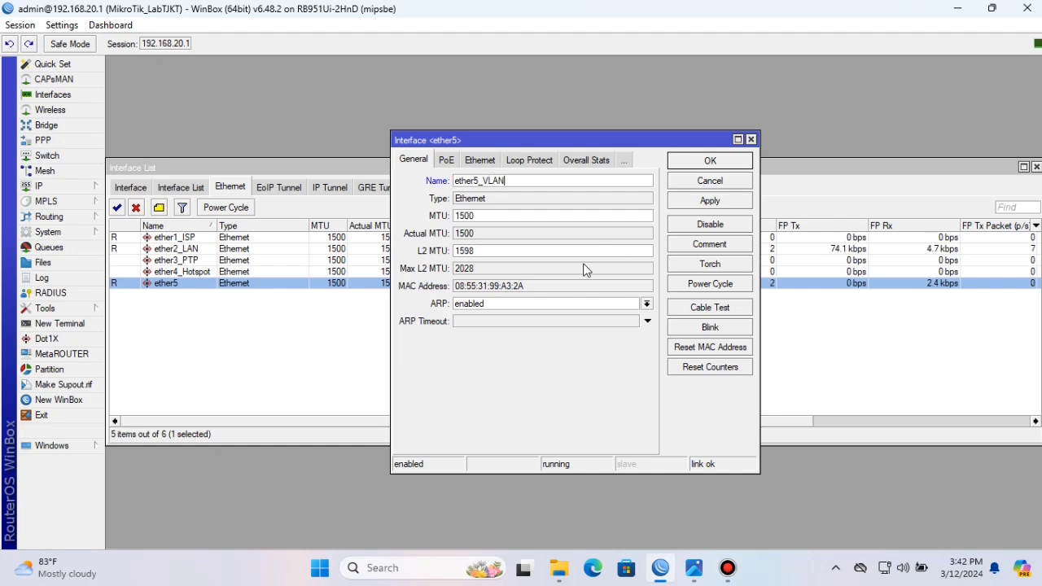
left_click(711, 201)
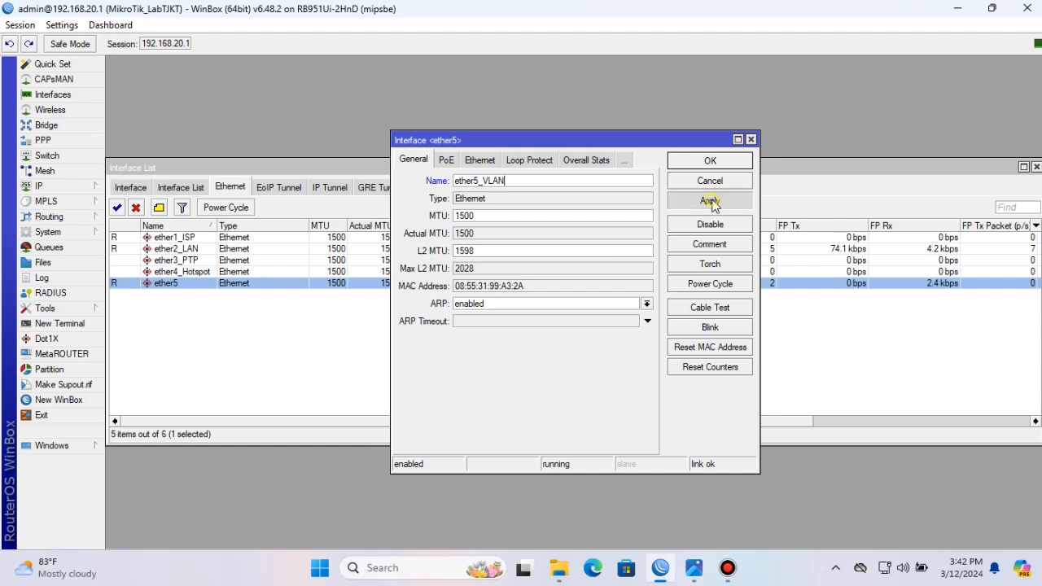
left_click(710, 161)
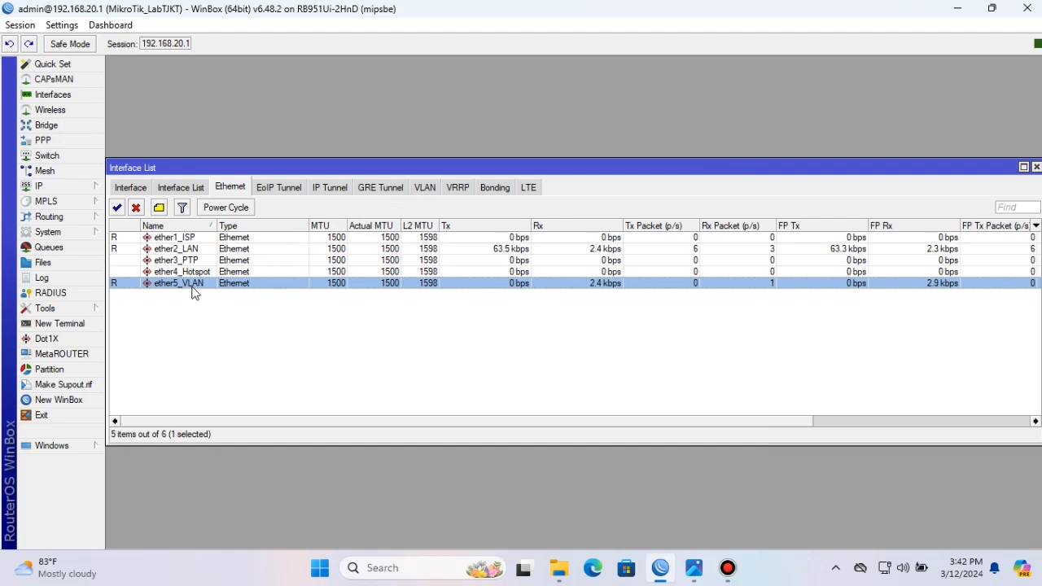
Create a VLAN interface named vlan10 with VLAN ID 10
left_click(429, 193)
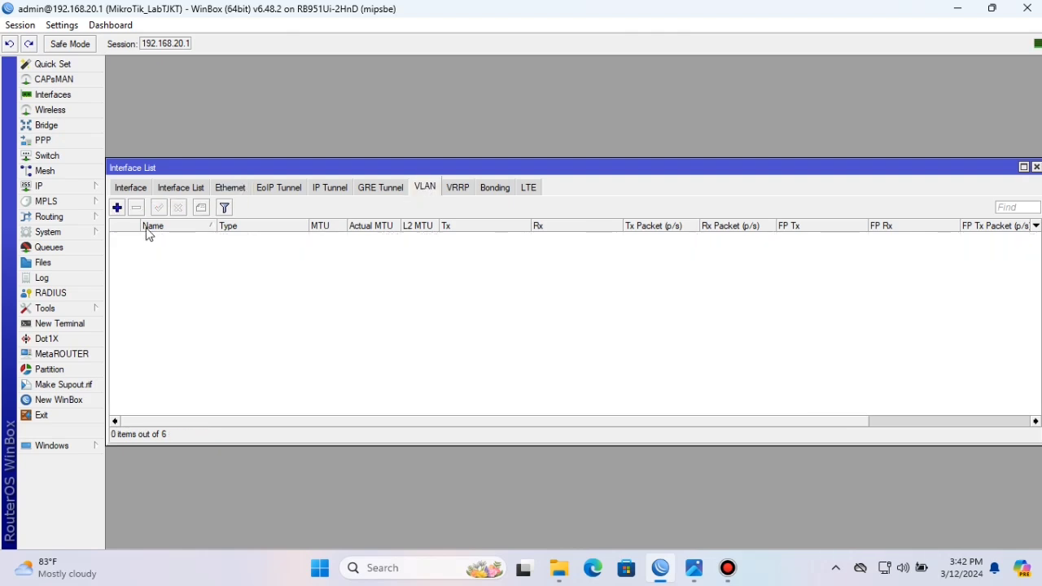
left_click(118, 208)
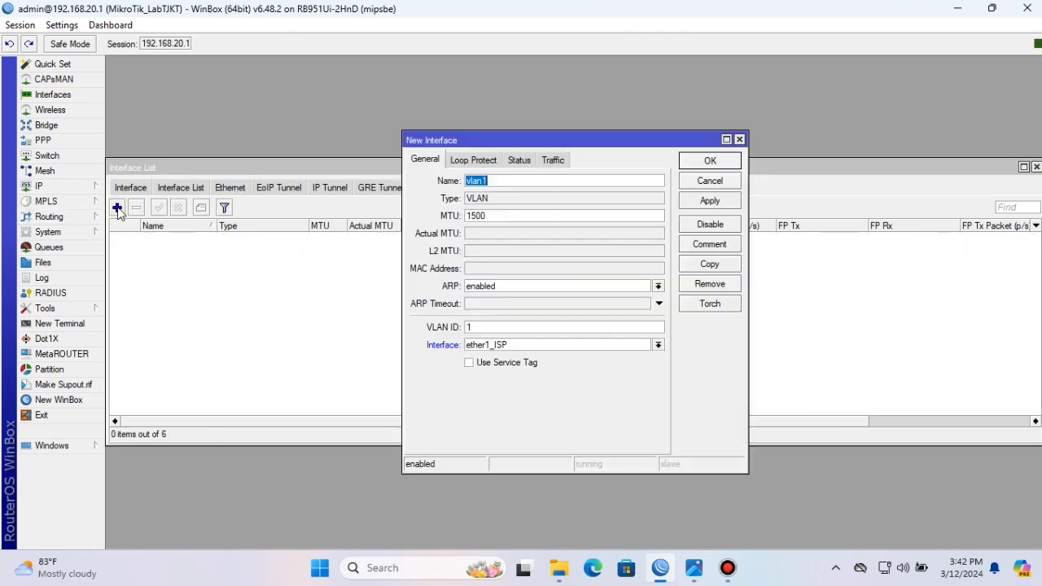
left_click(498, 181)
type("0")
left_click(499, 326)
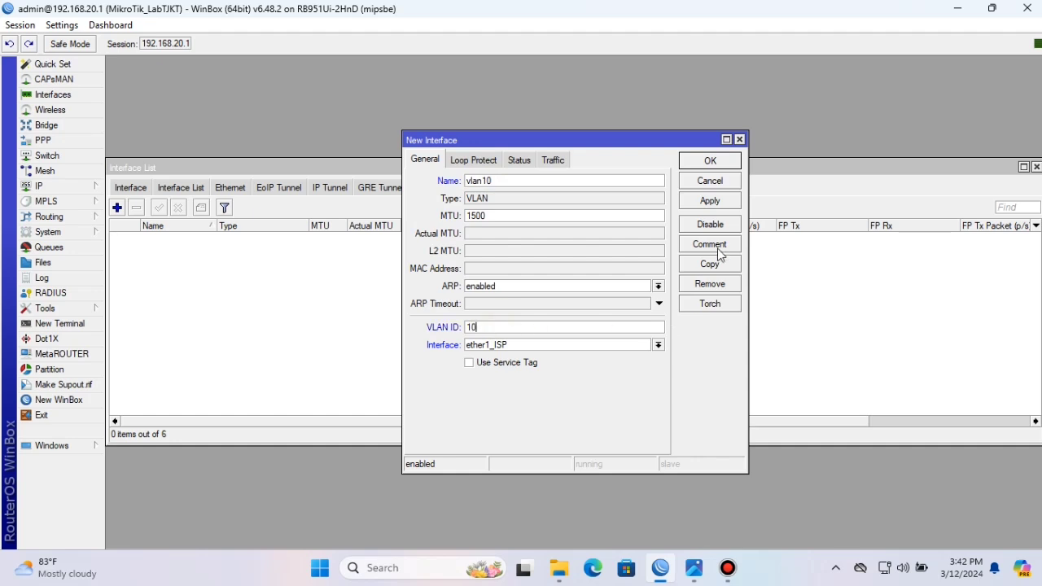
left_click(711, 202)
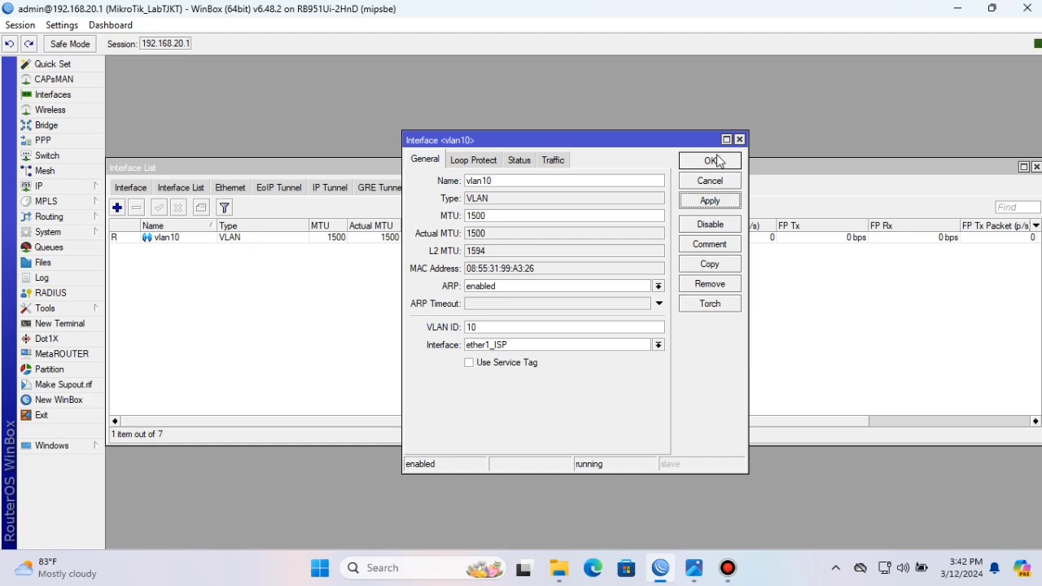
left_click(710, 161)
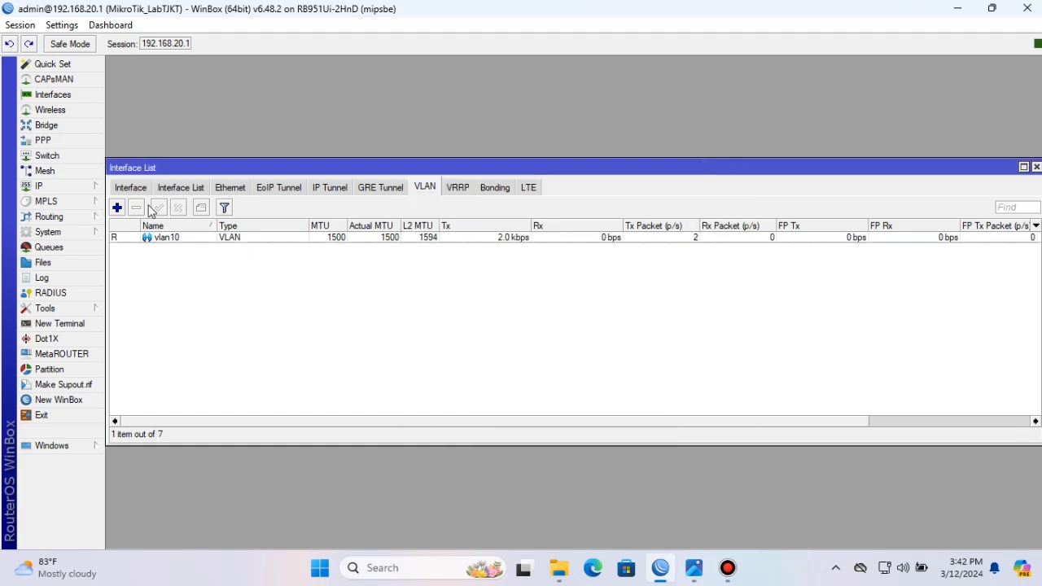
Add a VLAN interface named vlan20 with VLAN ID 20
left_click(118, 208)
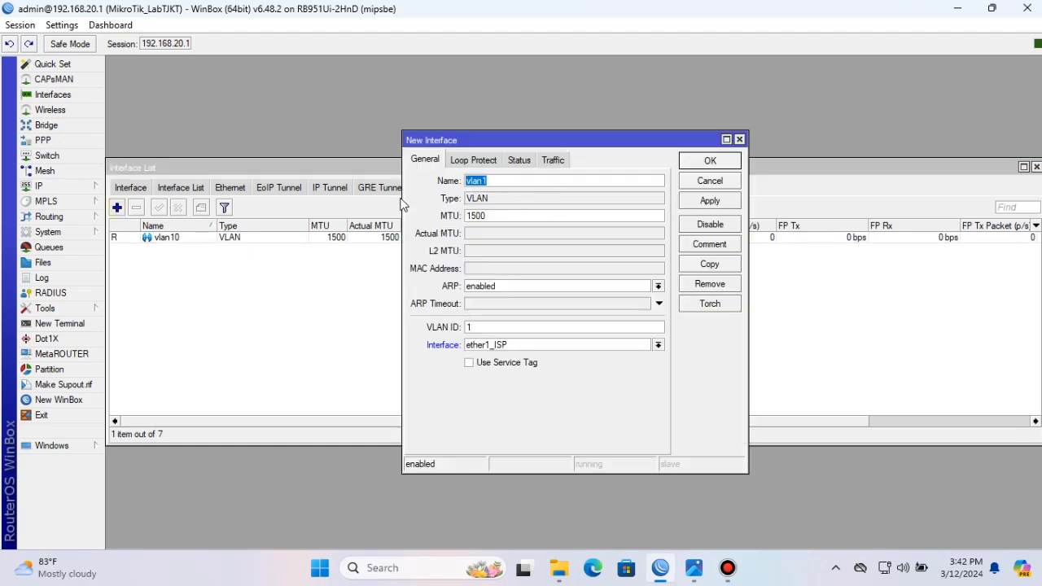
left_click(496, 181)
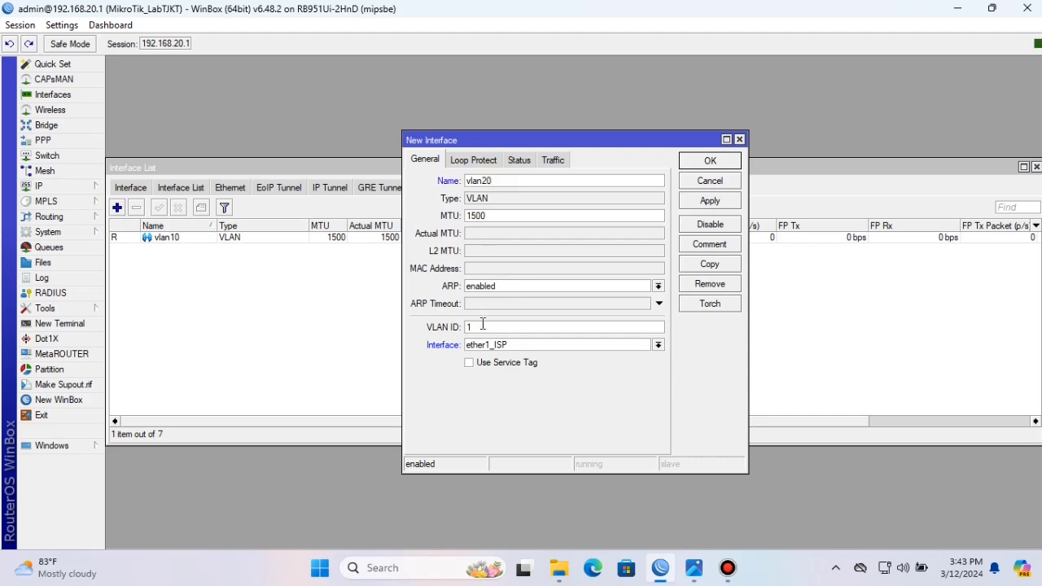
key("BackSpace")
type("20")
left_click(693, 202)
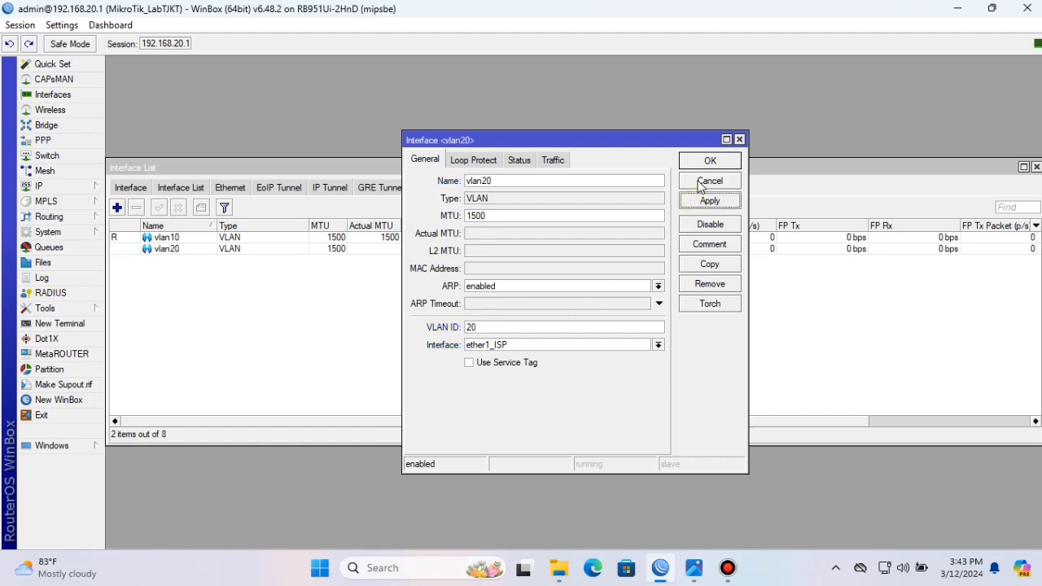
left_click(702, 163)
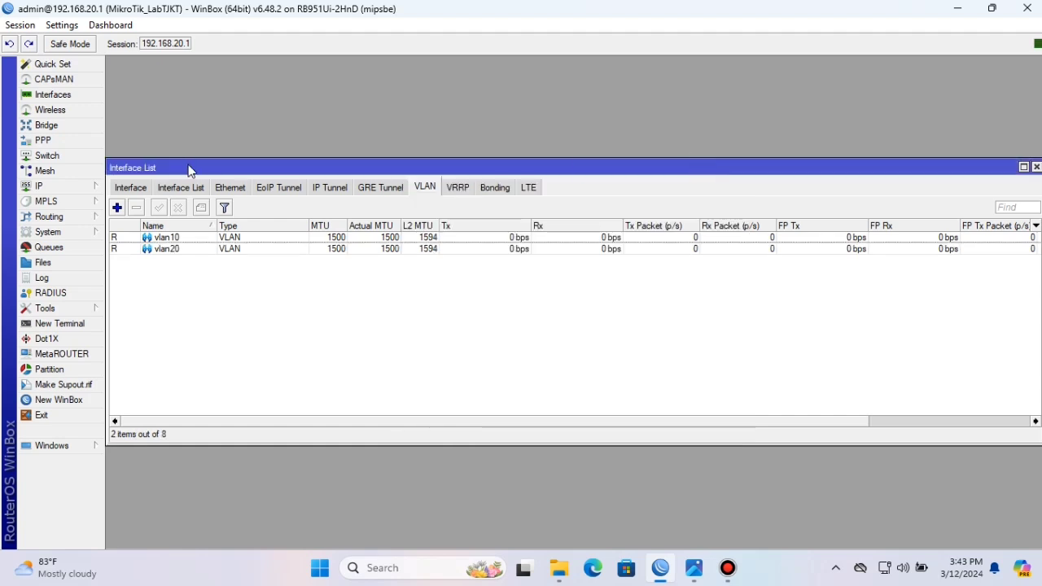
Add a VLAN interface named vlan30 with VLAN ID 30
left_click(117, 207)
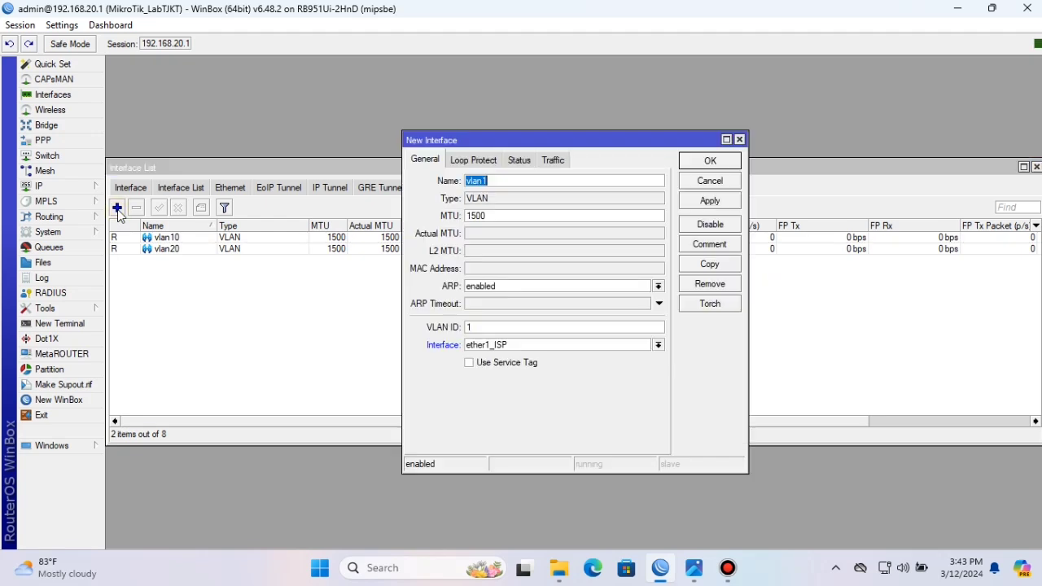
left_click(500, 181)
double_click(481, 327)
type("30")
left_click(705, 204)
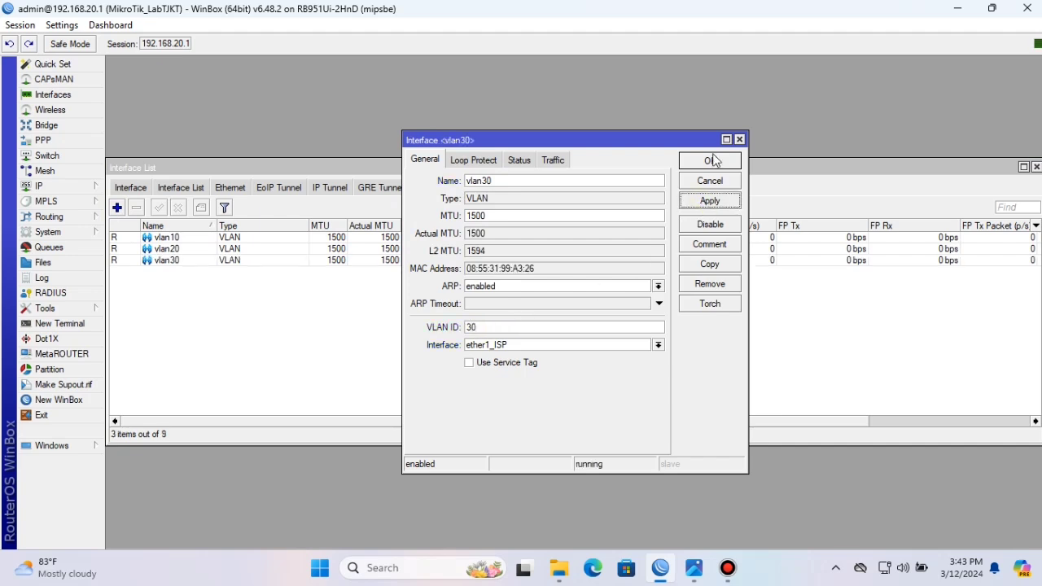
left_click(713, 161)
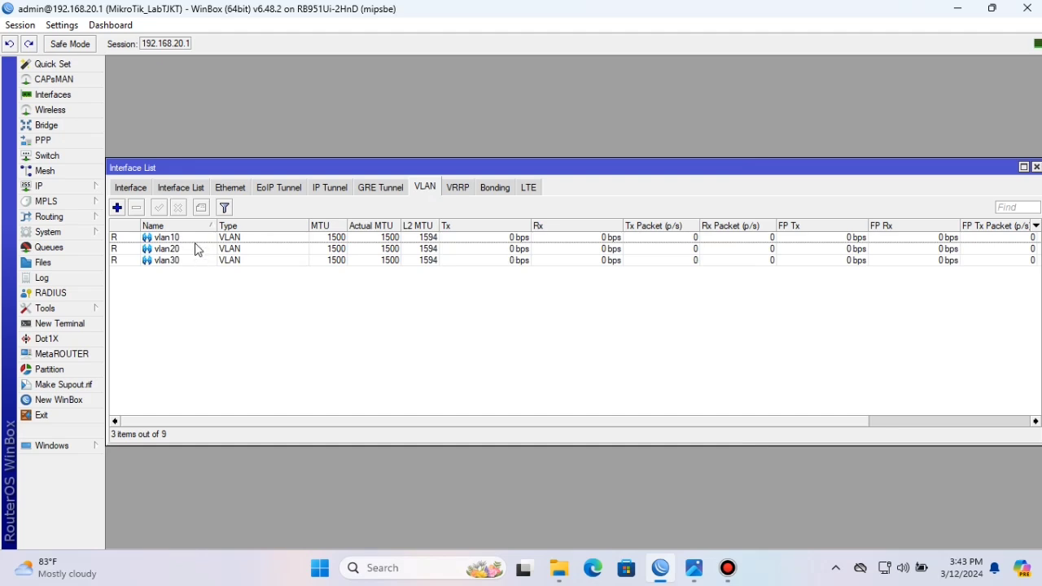
Check in the list of all interfaces which parent port the new VLANs are attached to
left_click(195, 192)
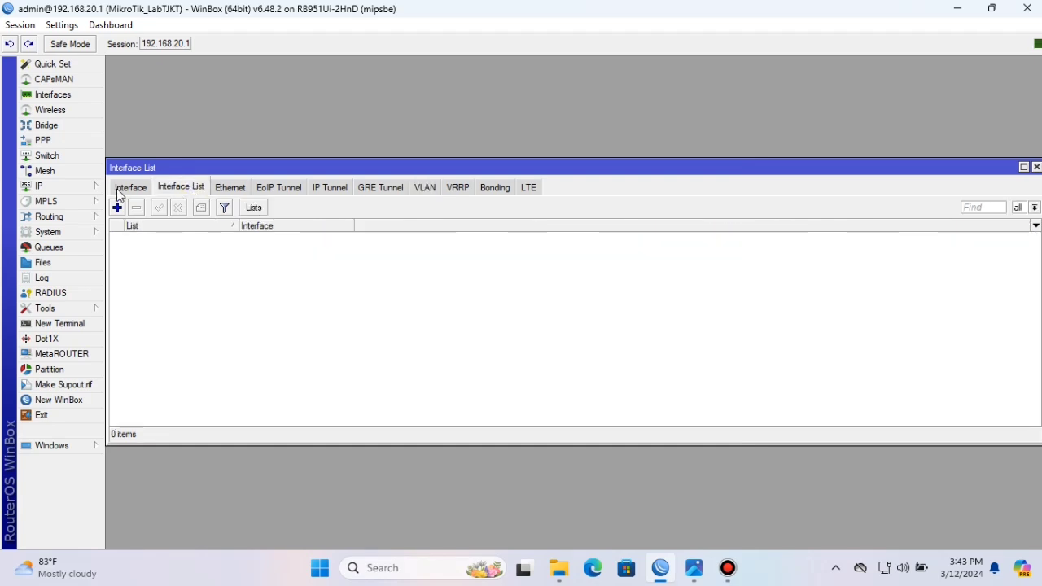
left_click(122, 188)
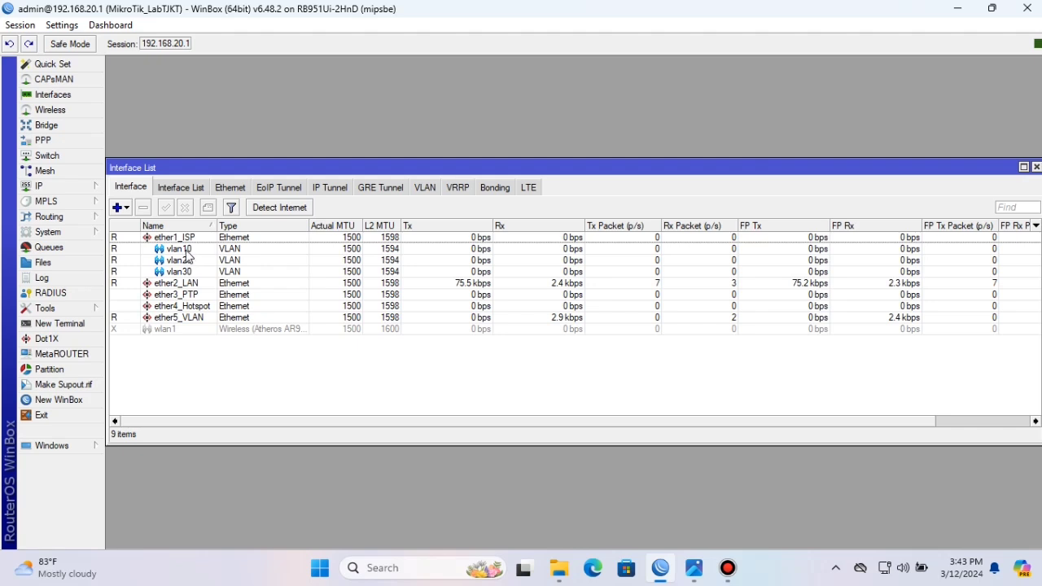
left_click(186, 250)
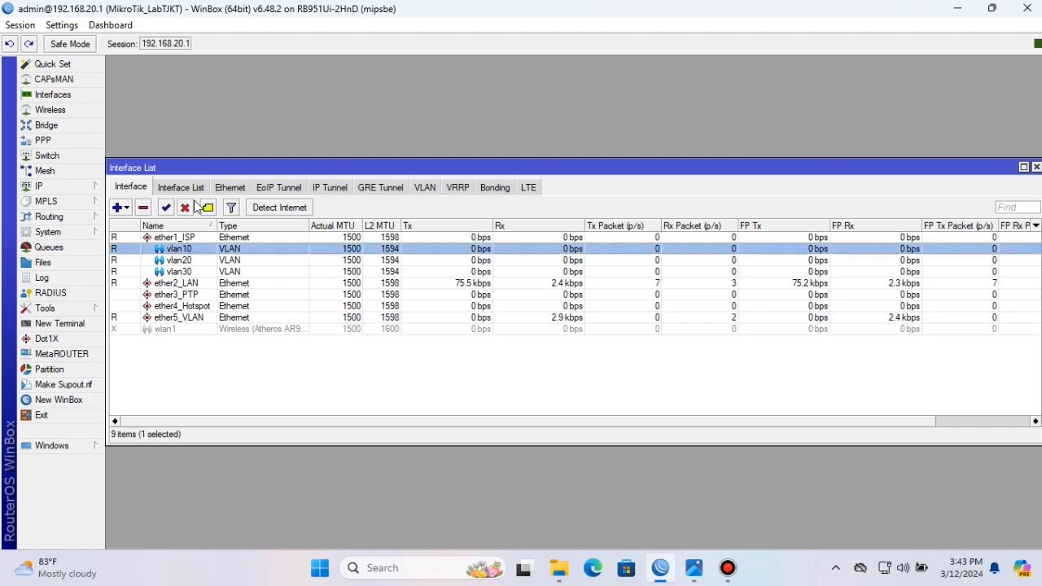
Change the parent interface of vlan10 to ether5_VLAN and save it
left_click(428, 189)
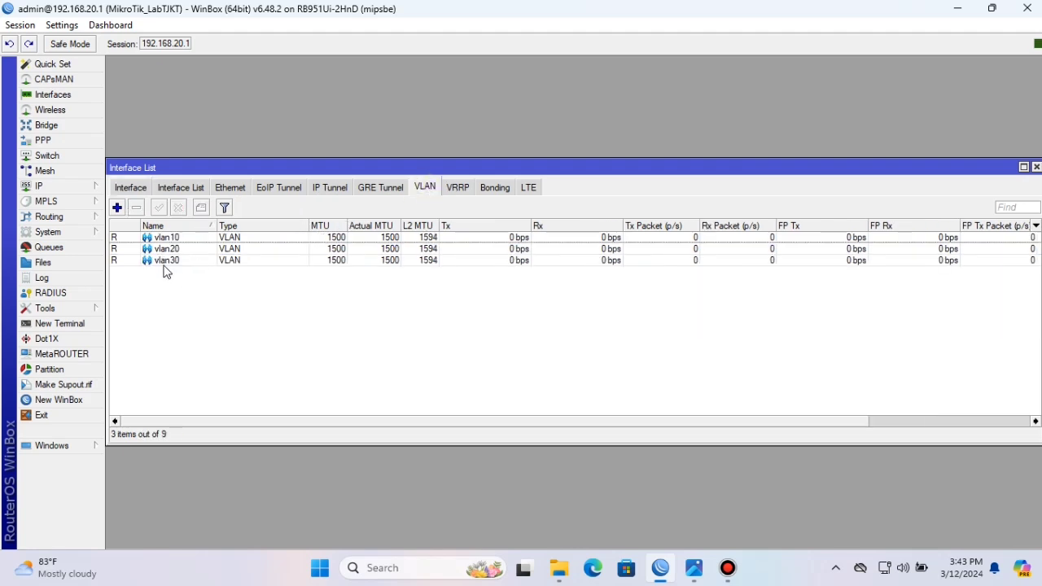
double_click(163, 238)
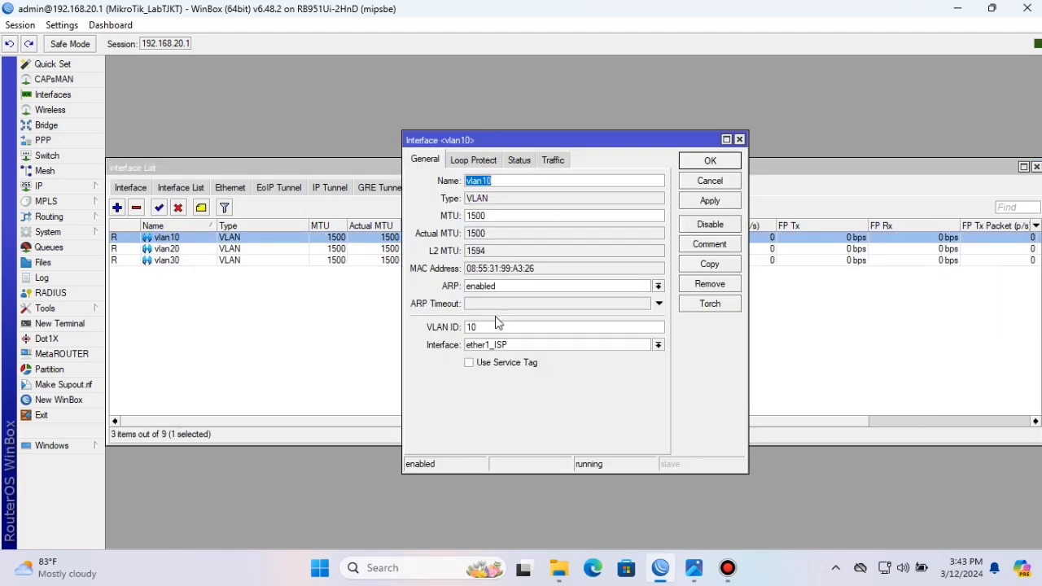
left_click(519, 345)
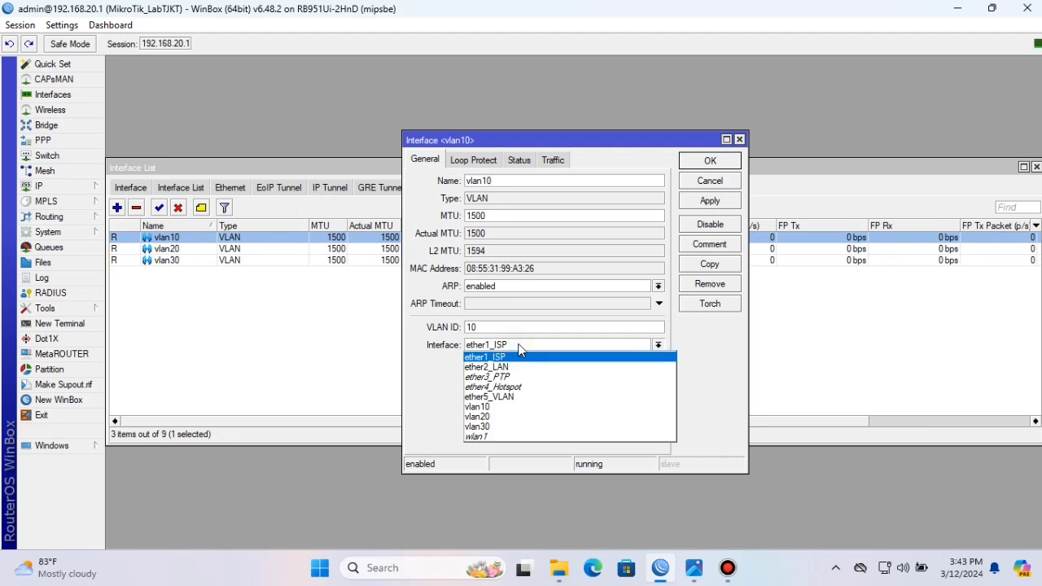
left_click(505, 399)
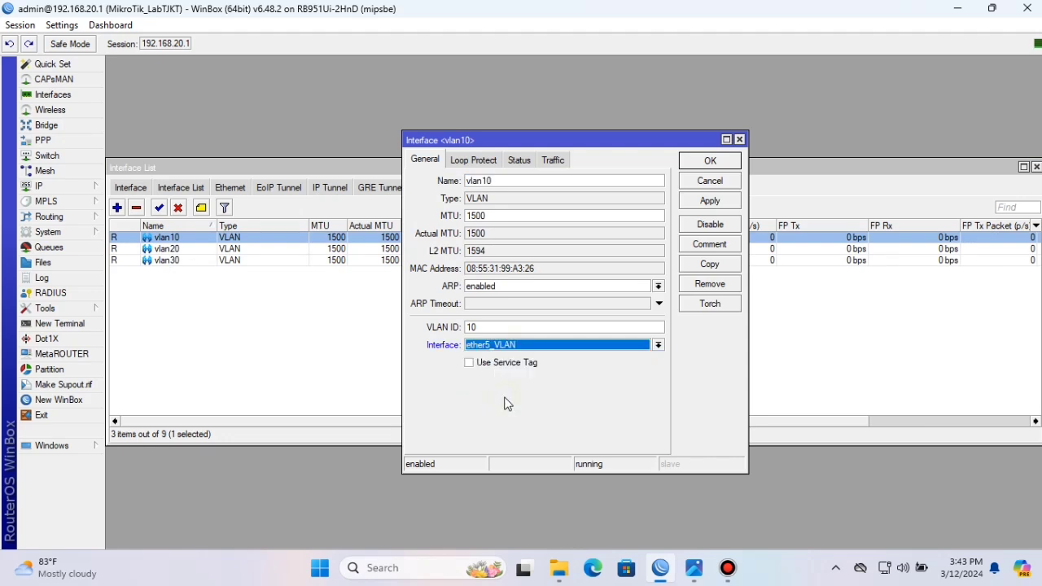
left_click(708, 201)
left_click(708, 161)
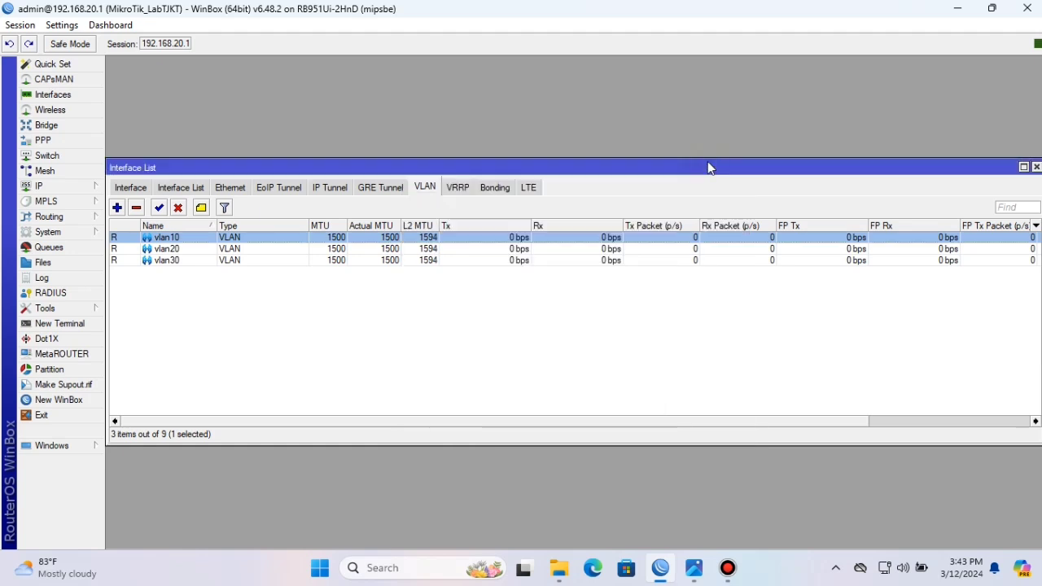
Change the parent interface of vlan20 to ether5_VLAN and save it
double_click(170, 249)
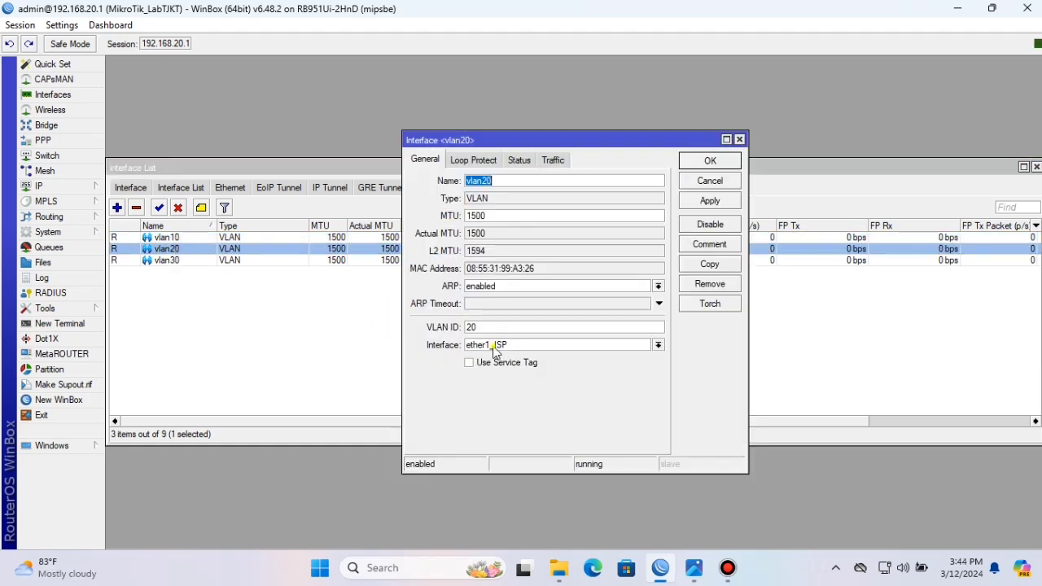
left_click(495, 349)
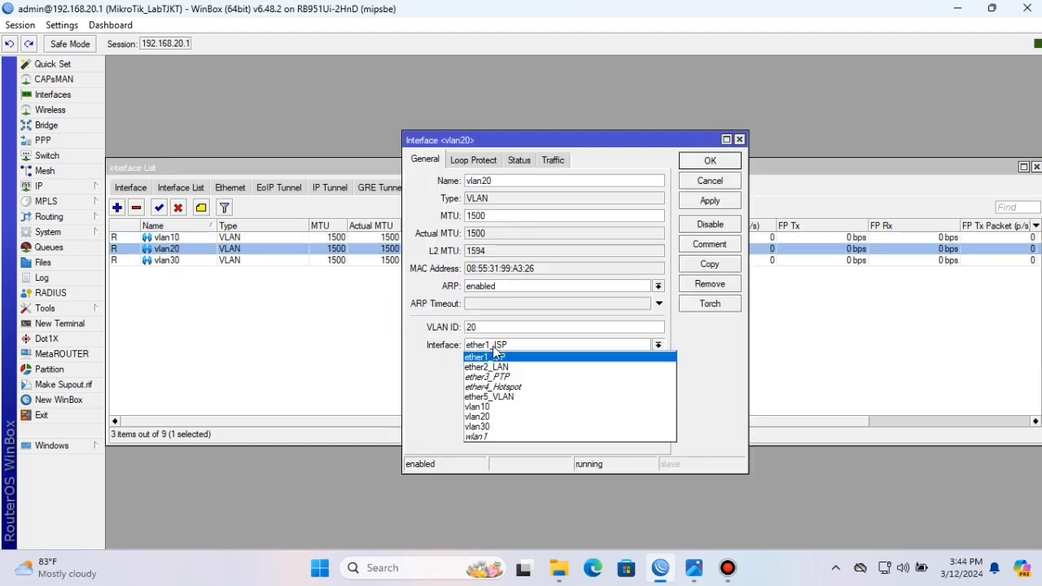
left_click(501, 404)
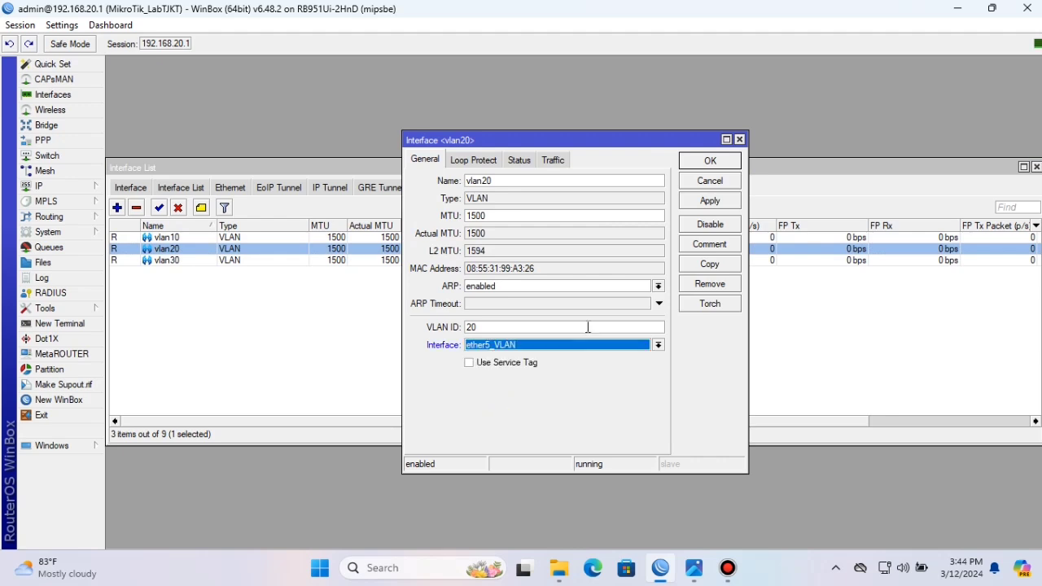
left_click(706, 203)
left_click(707, 161)
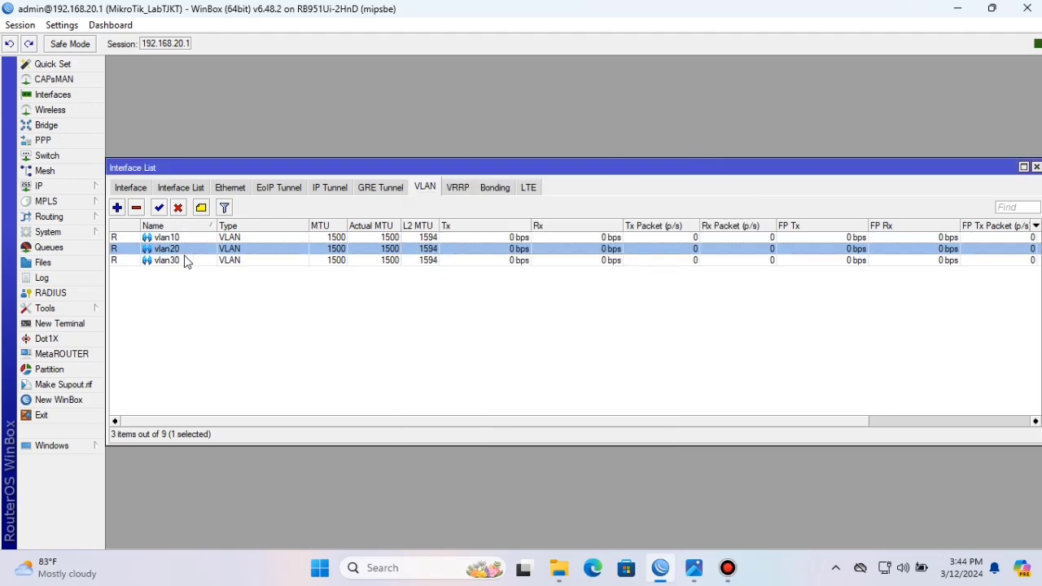
Change the parent interface of vlan30 to ether5_VLAN, save it, and check the VLANs' placement in the list of all interfaces
double_click(167, 260)
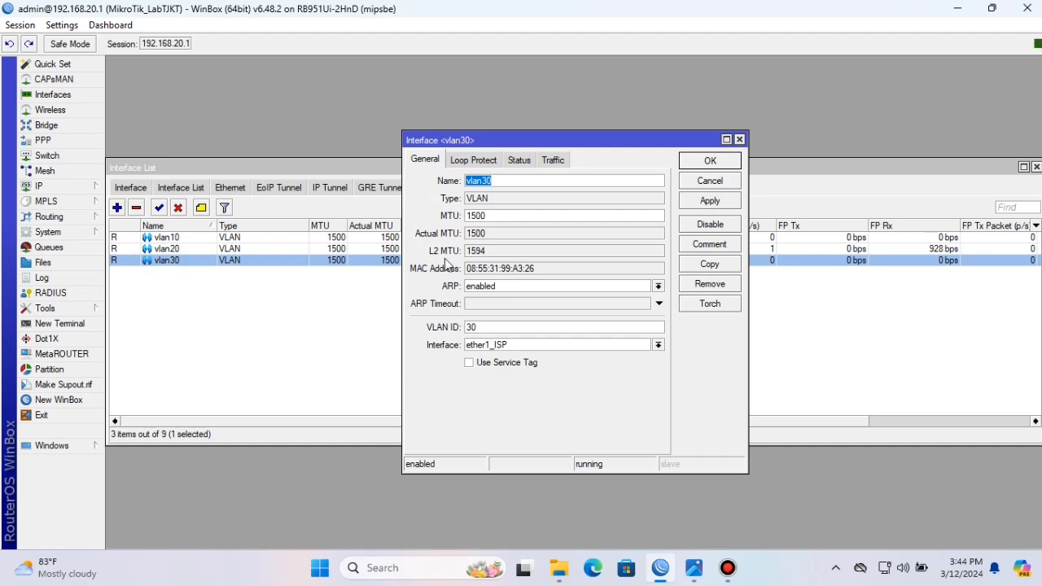
left_click(493, 347)
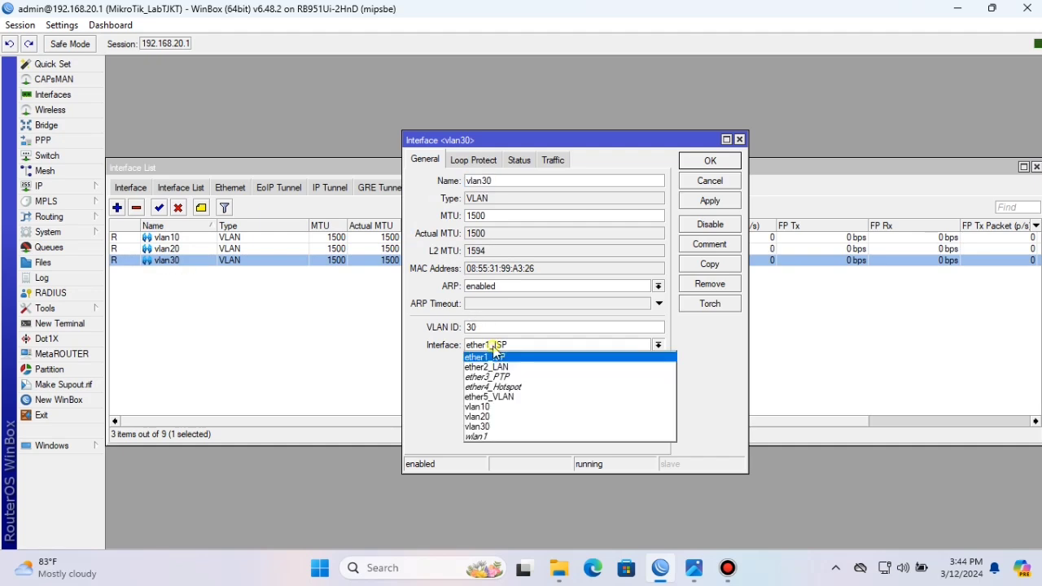
left_click(503, 398)
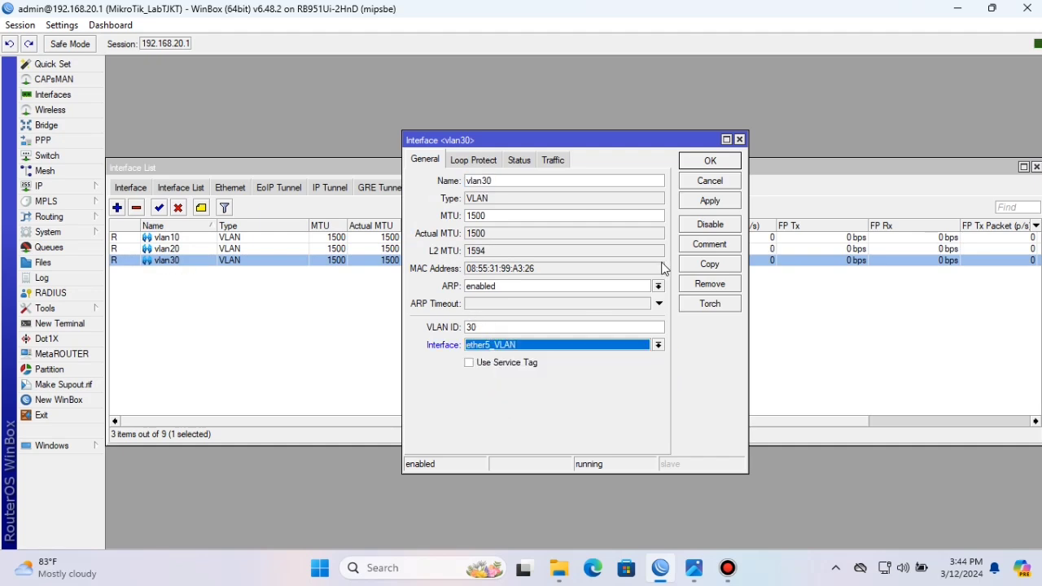
left_click(709, 203)
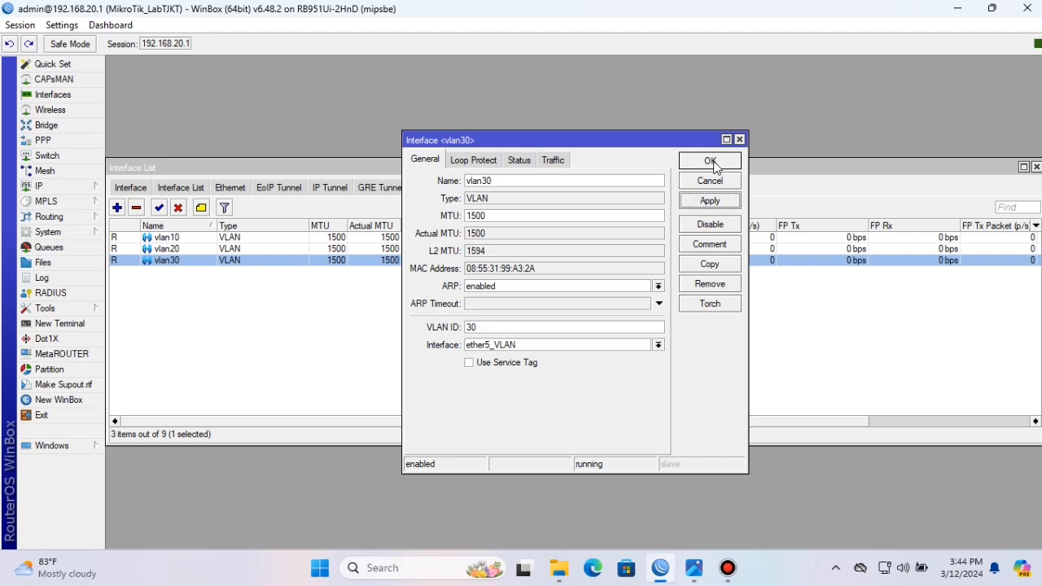
left_click(715, 163)
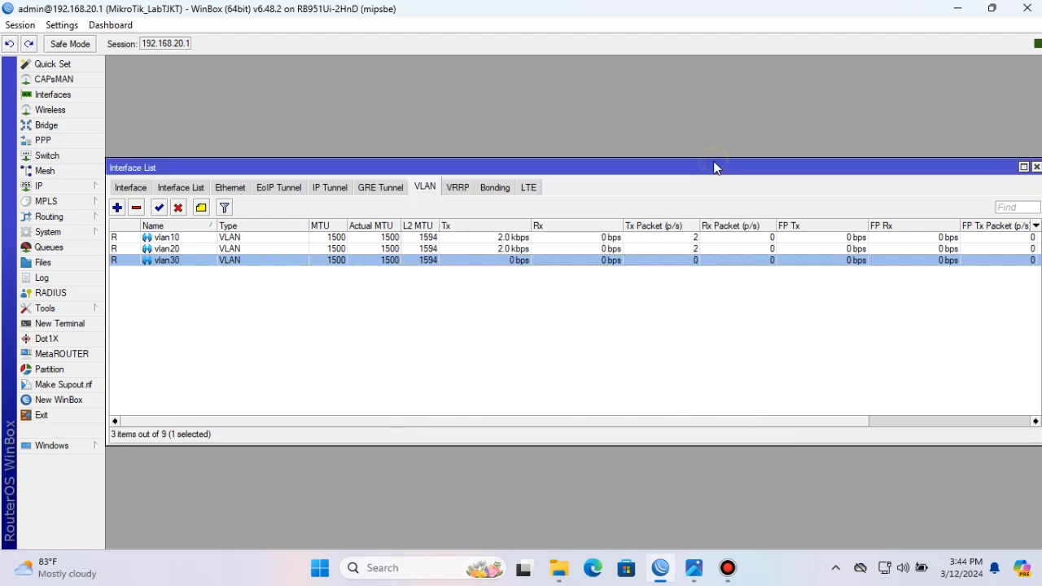
left_click(130, 188)
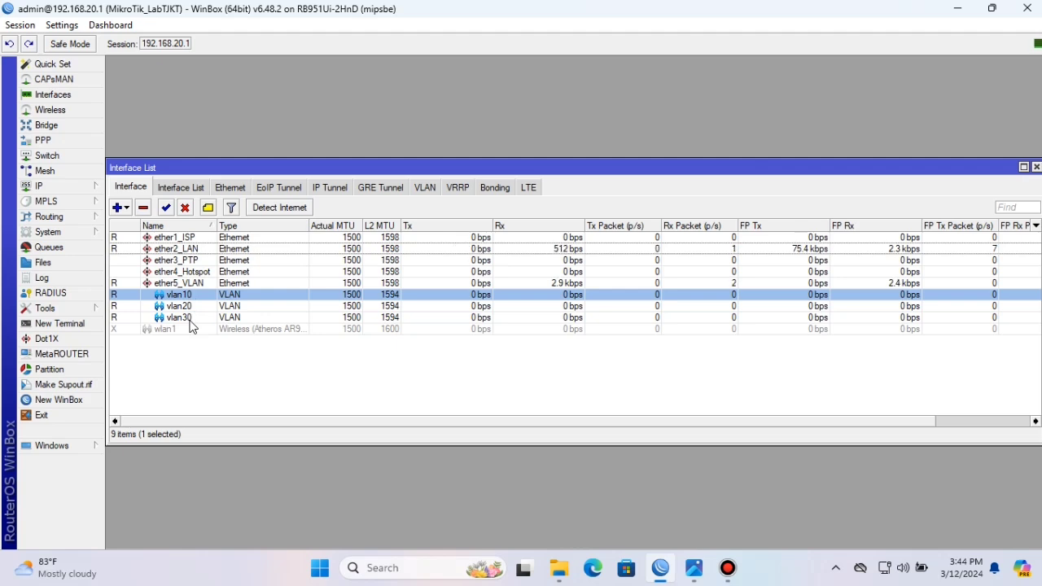
Add the IP address 10.10.2.1/24 on the vlan10 interface in the router's IP address list
left_click(90, 186)
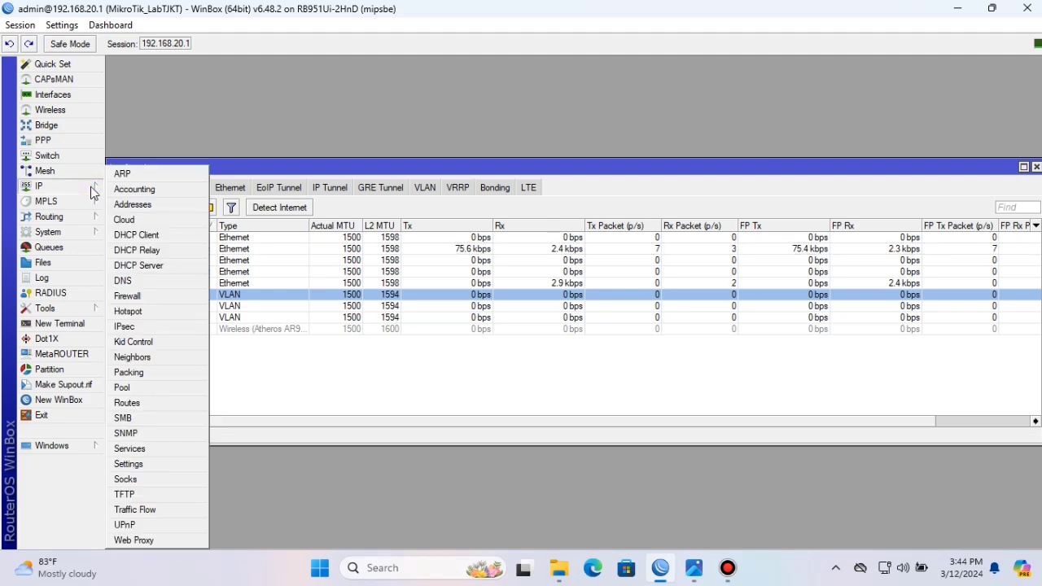
left_click(143, 206)
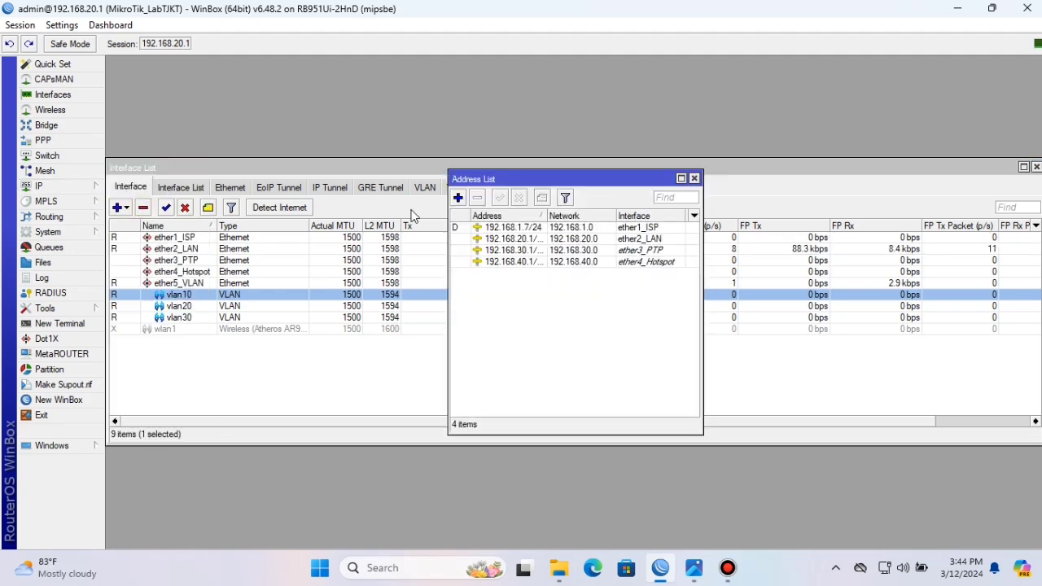
left_click(458, 198)
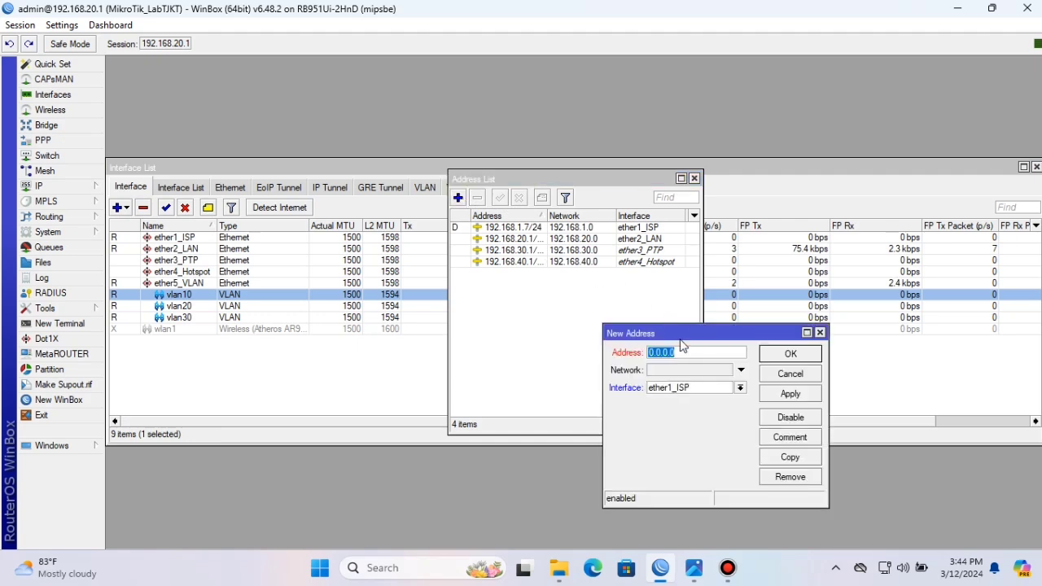
left_click(683, 352)
key("BackSpace")
key("BackSpace")
key("BackSpace")
key("BackSpace")
type("10.10.1")
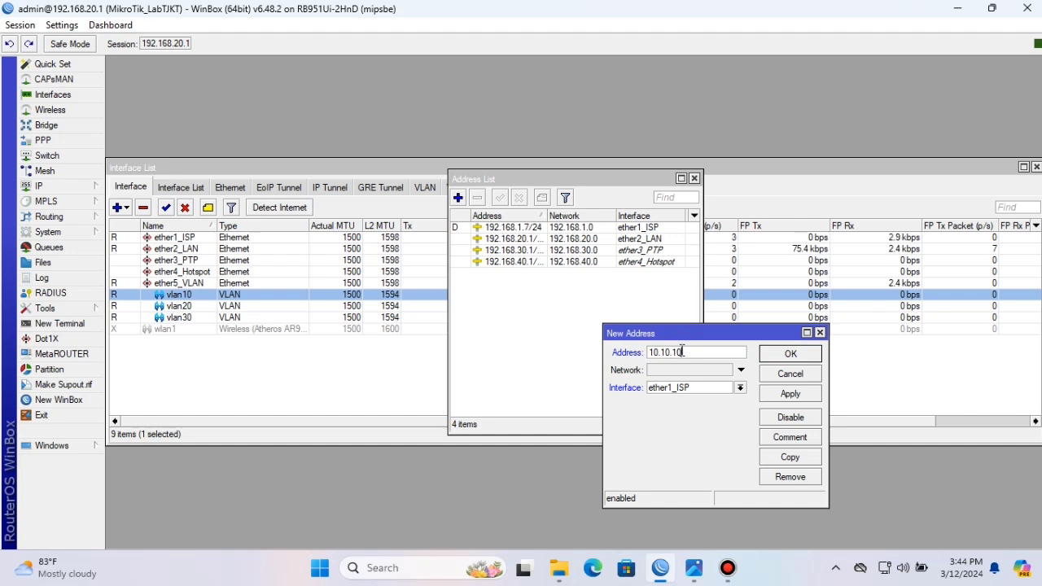
key("BackSpace")
key("BackSpace")
type("2.1/24")
left_click(711, 394)
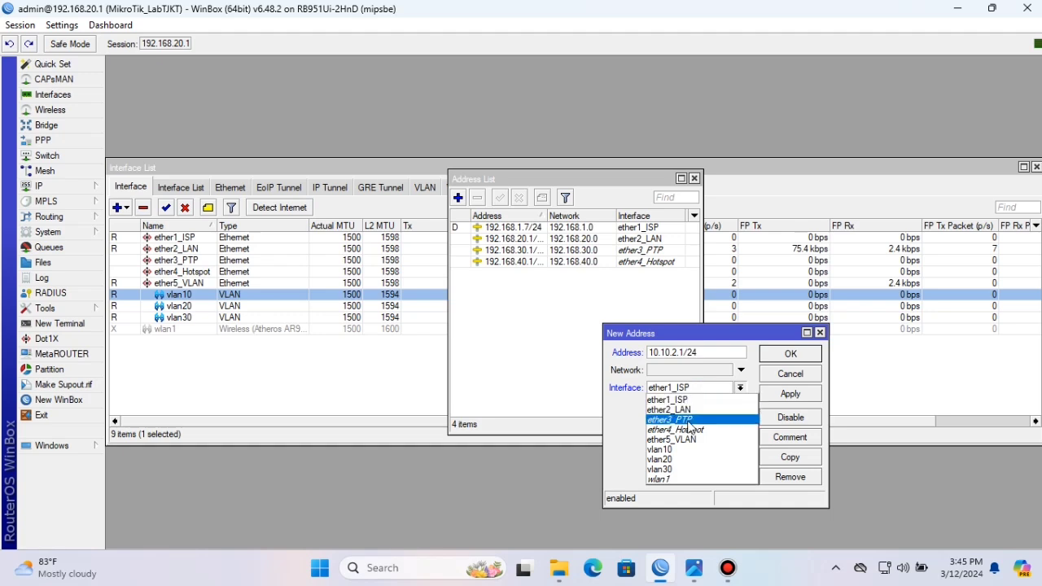
left_click(672, 450)
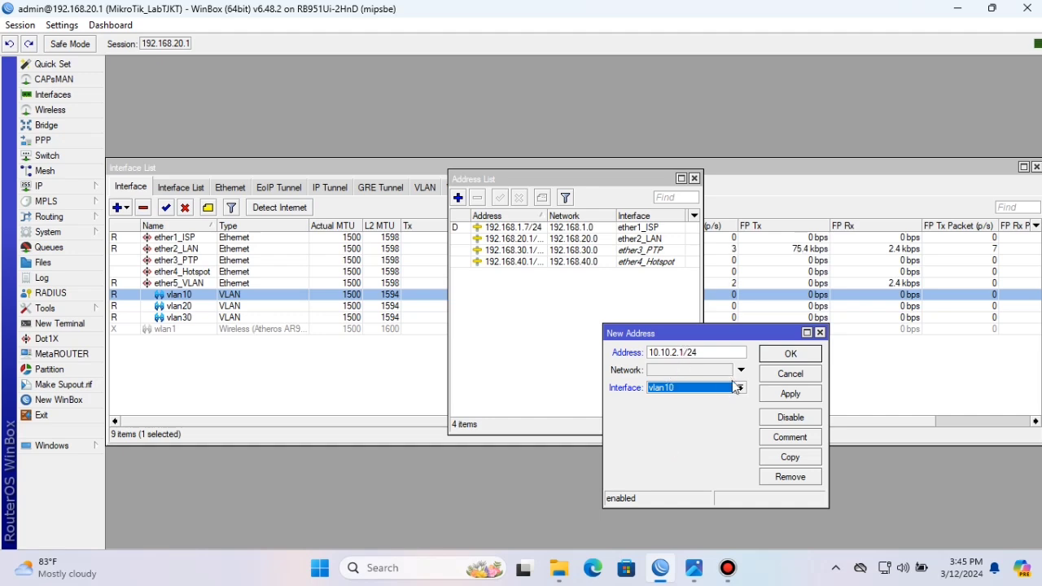
left_click(790, 395)
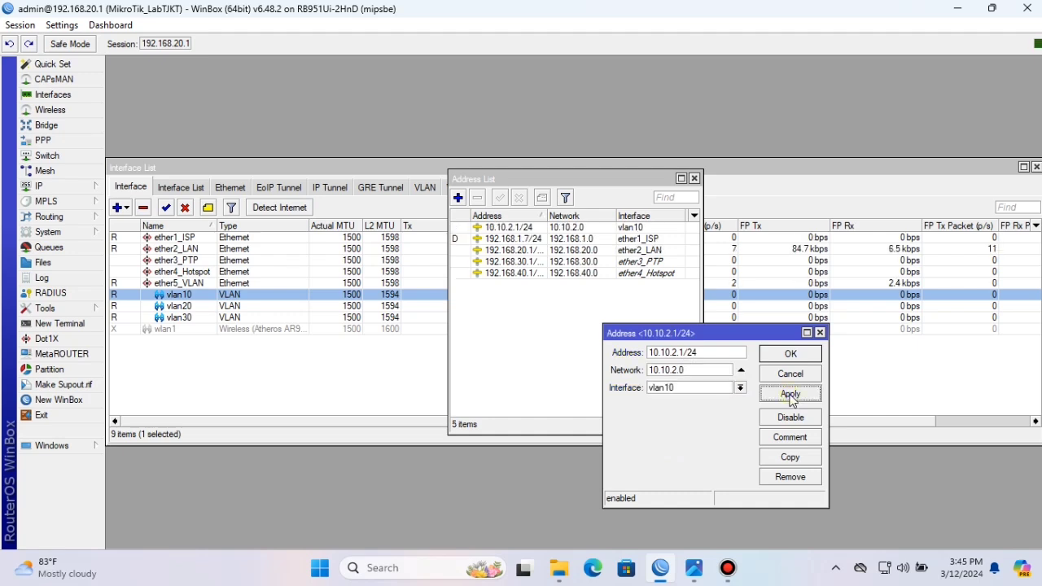
left_click(793, 355)
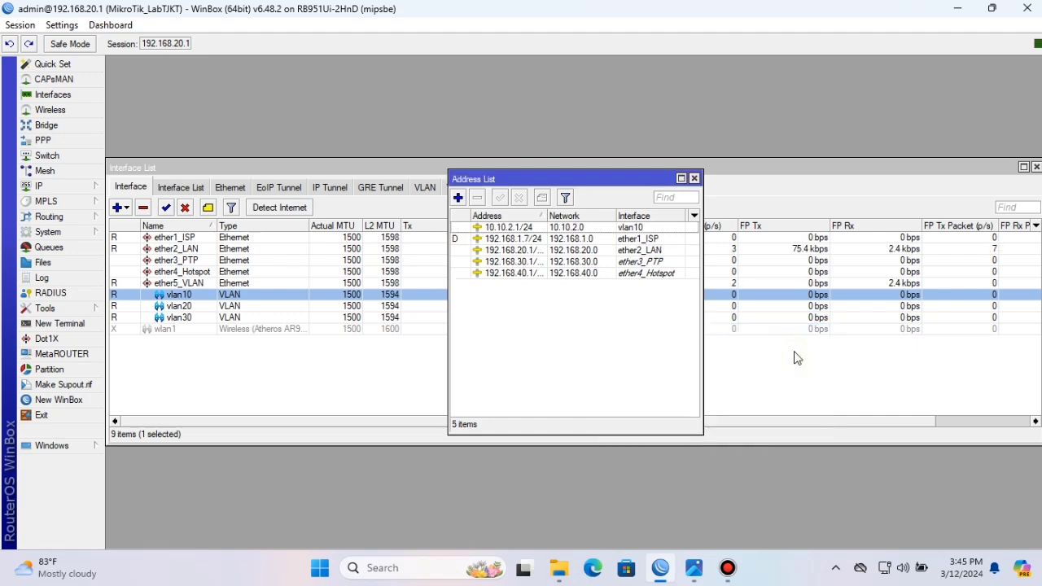
Add the IP address 10.10.3.1/24 on the vlan20 interface
left_click(458, 198)
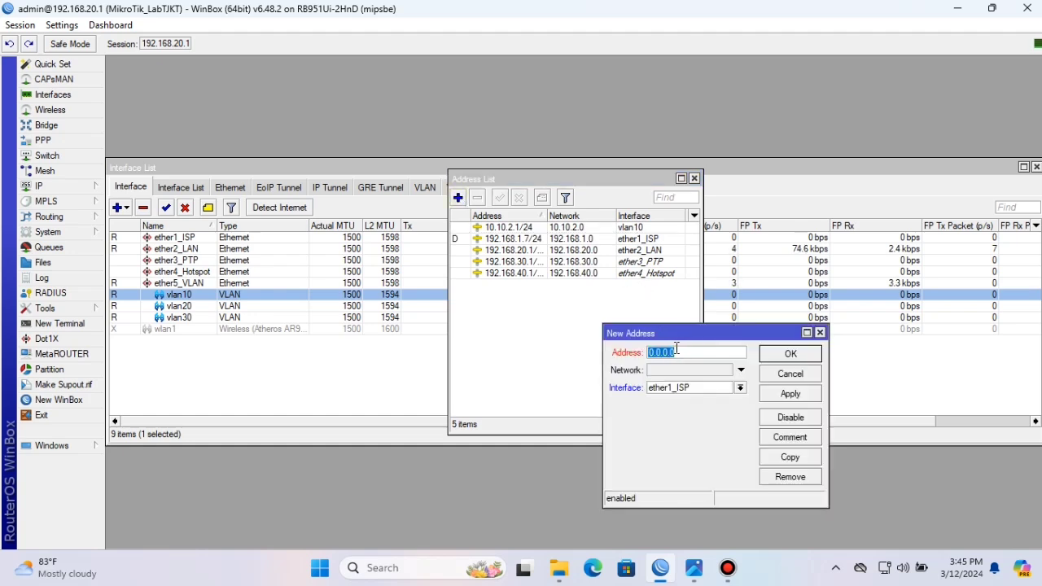
type("10.10.3")
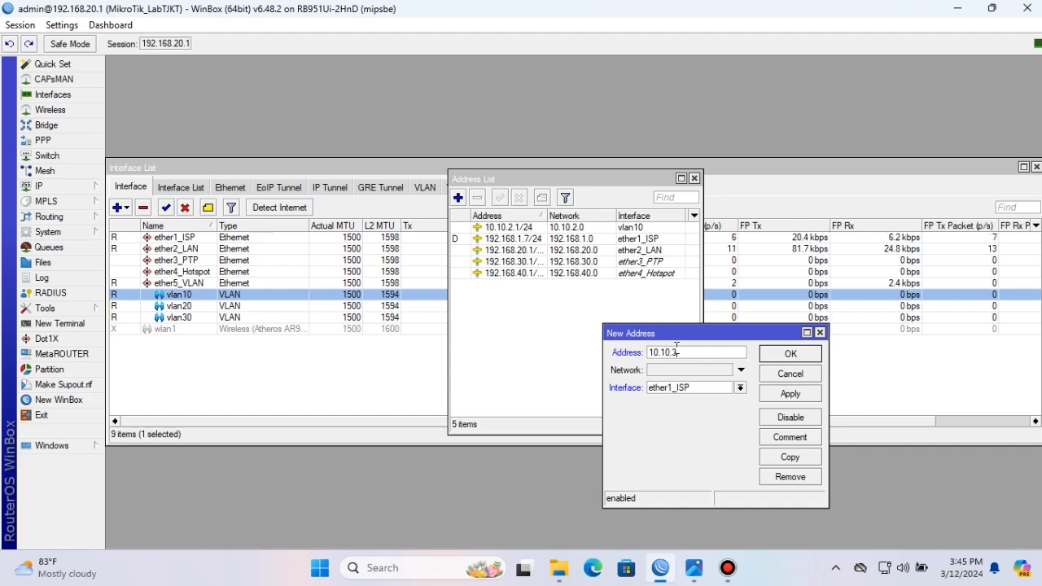
type(".1")
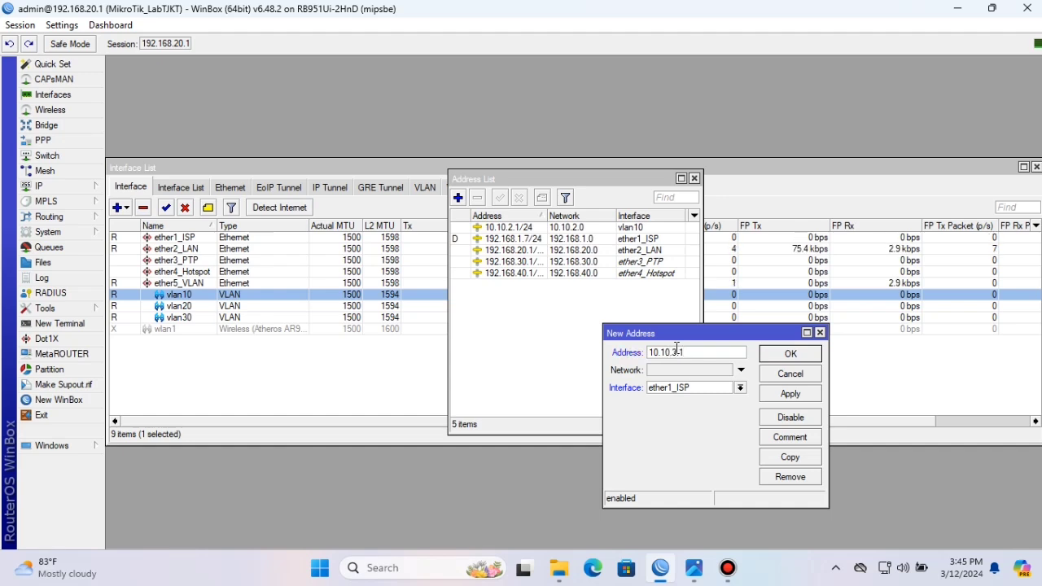
type("/24")
left_click(699, 388)
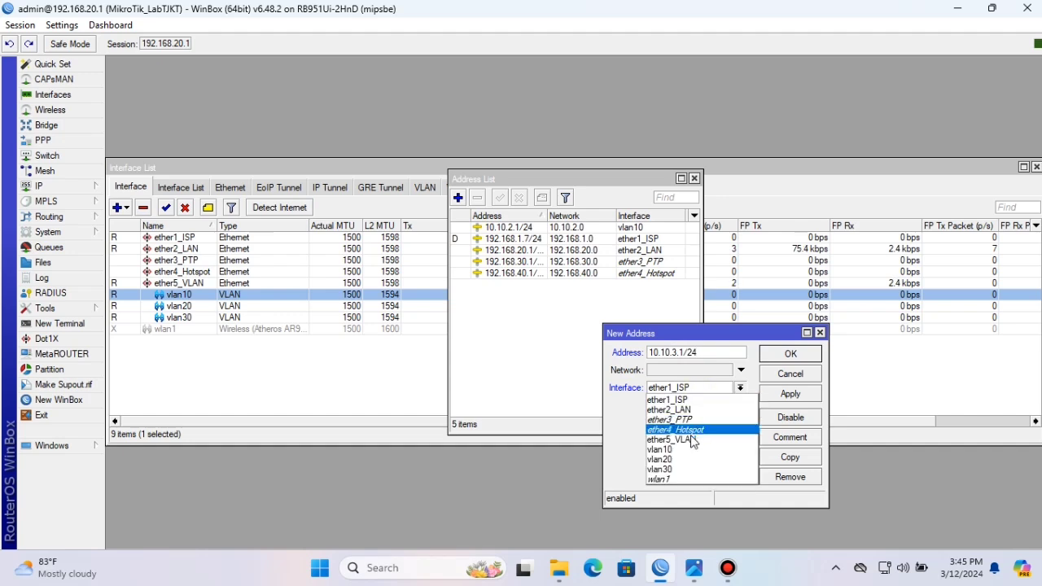
left_click(679, 460)
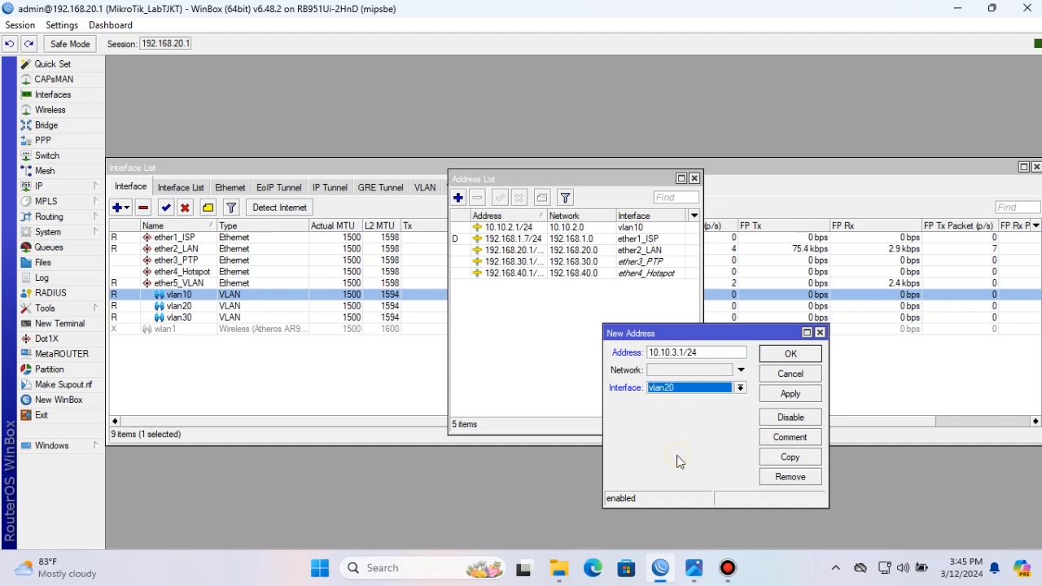
left_click(789, 397)
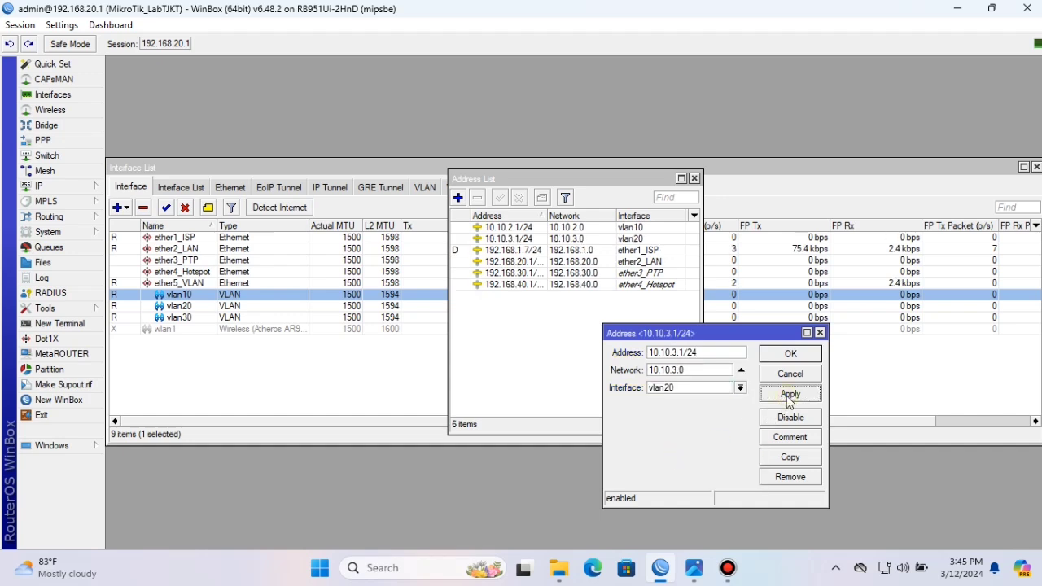
left_click(796, 355)
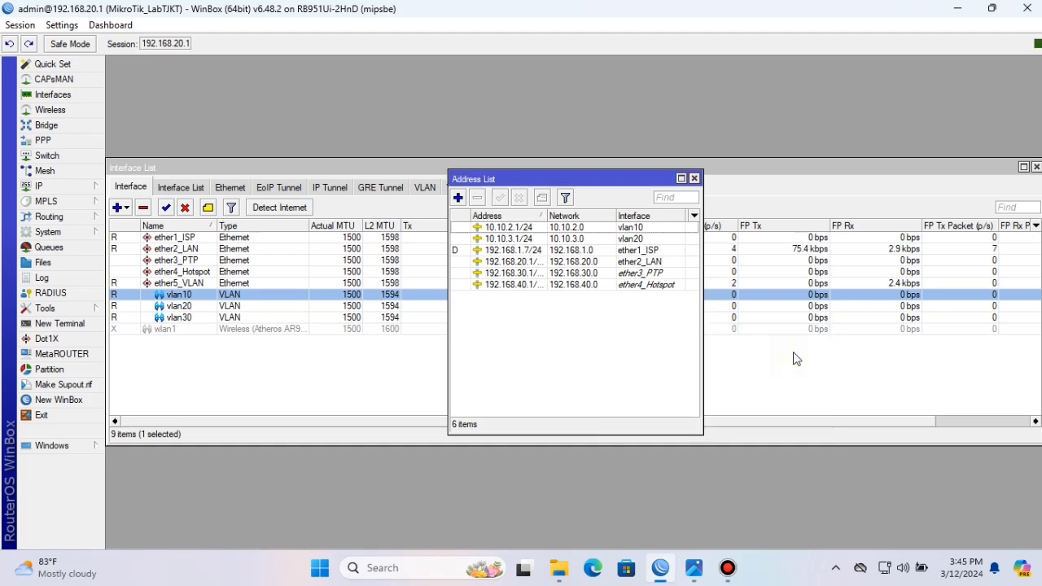
Add the IP address 10.10.4.1/24 on the vlan30 interface
left_click(457, 198)
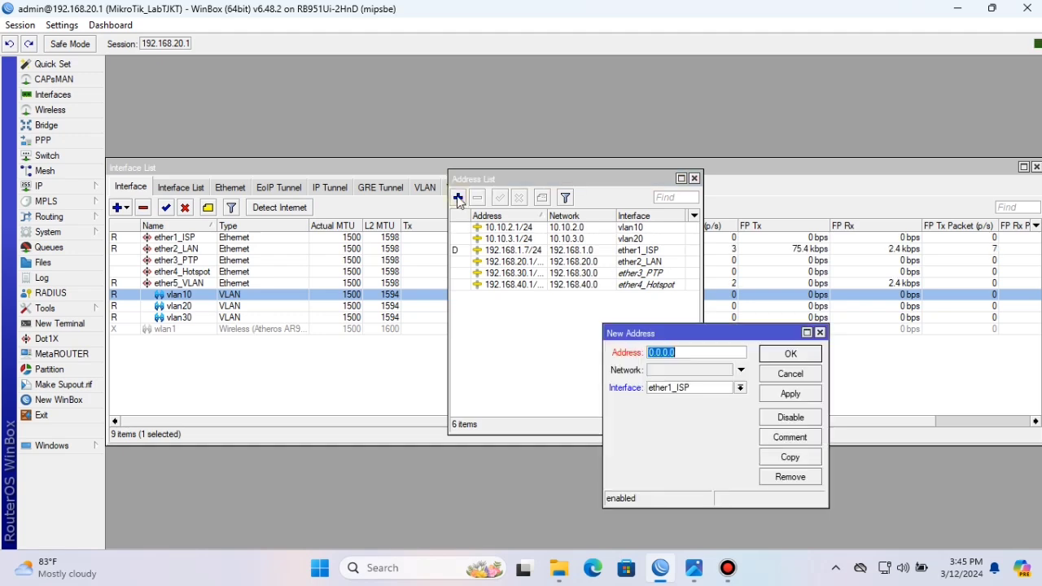
type("10")
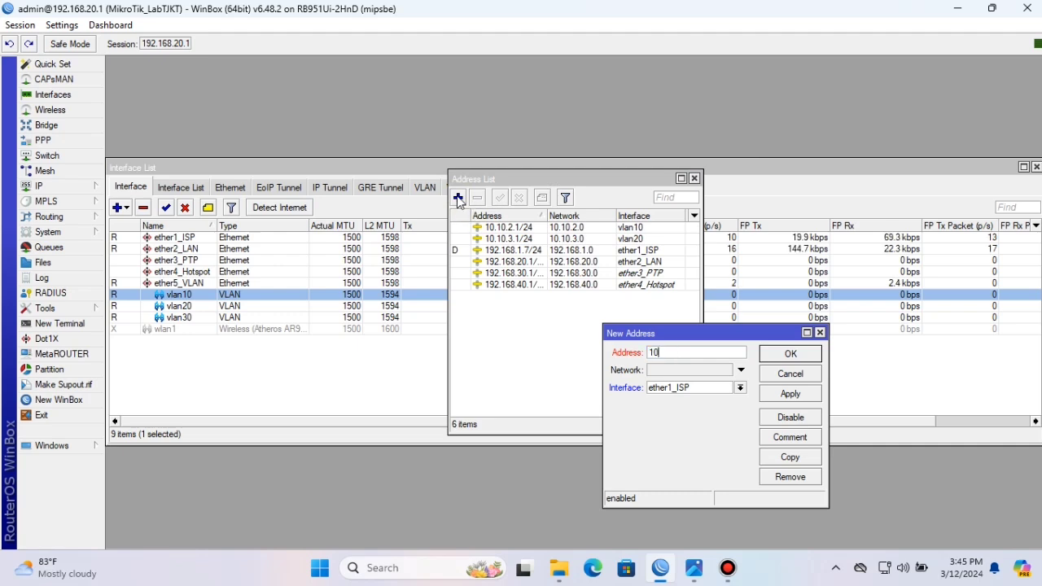
type(".10.")
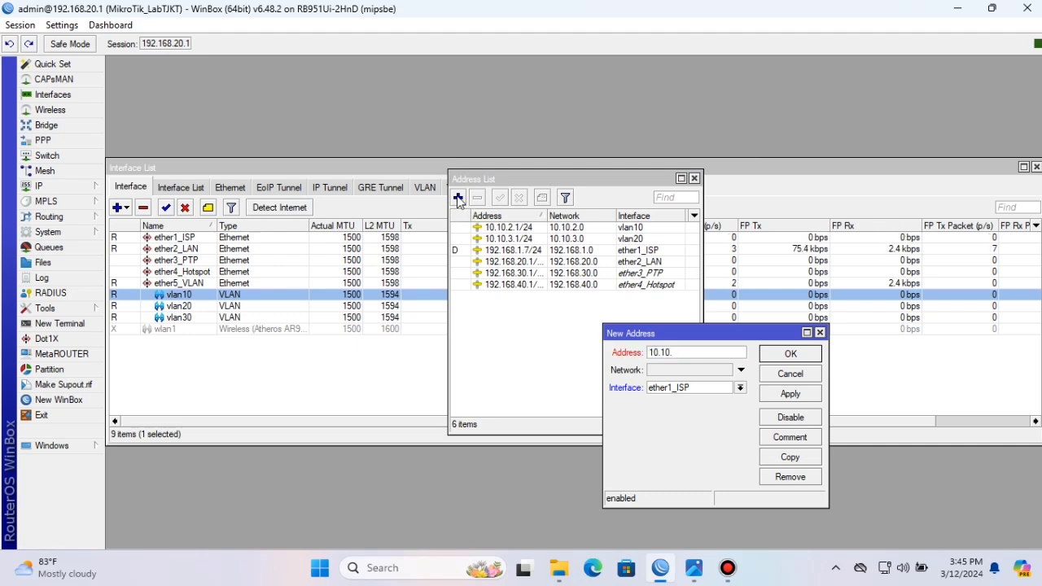
type("4.1/24")
left_click(701, 388)
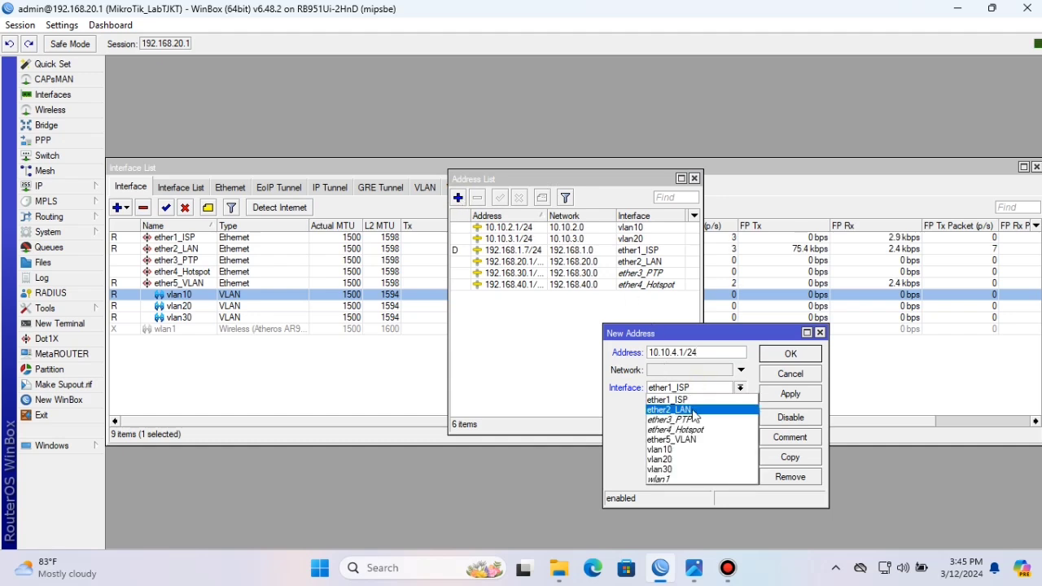
left_click(667, 469)
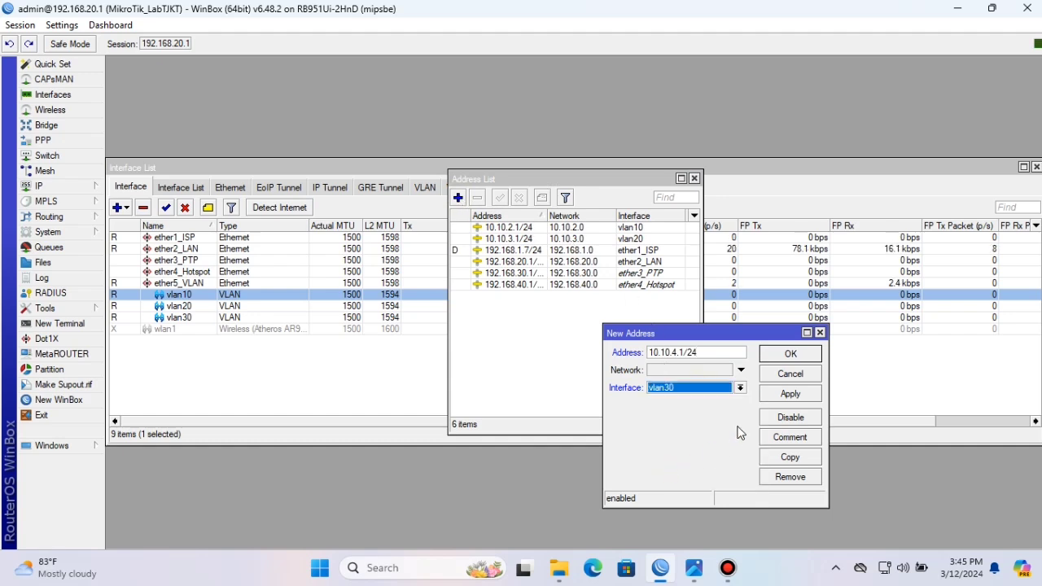
left_click(794, 395)
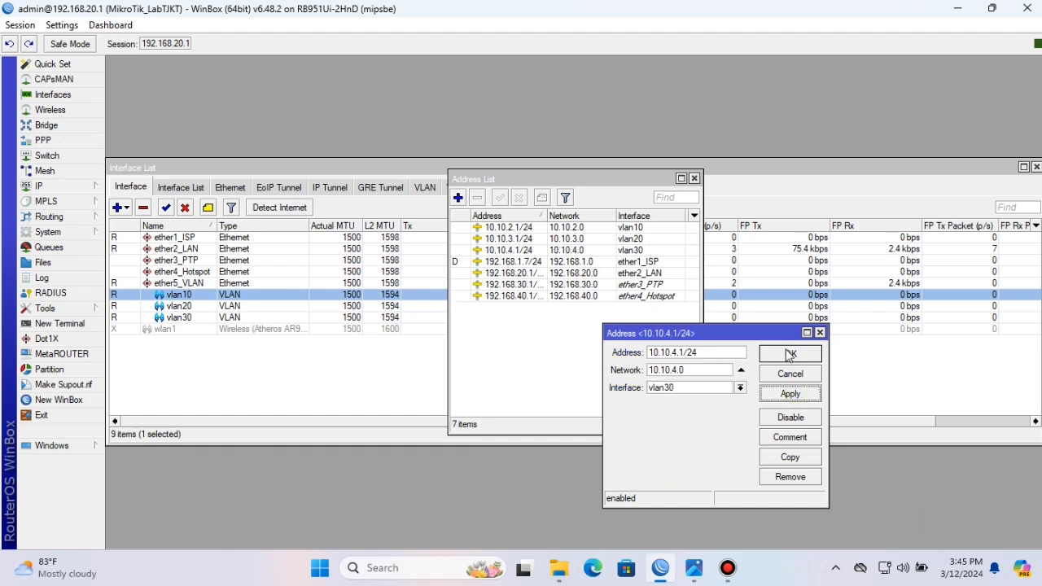
left_click(789, 356)
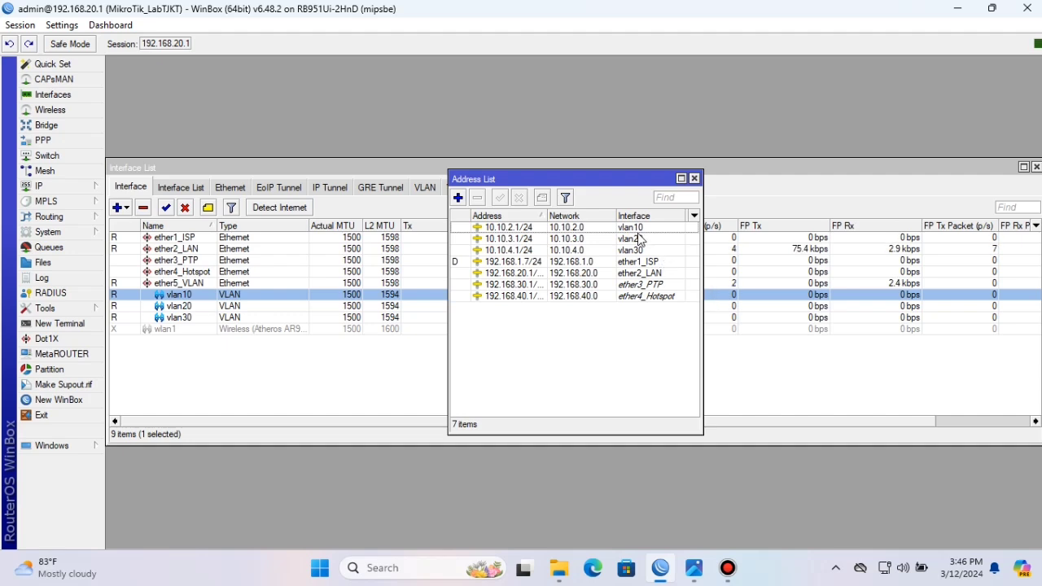
Set up a DHCP server on vlan10 for network 10.10.2.0/24, giving out 10.10.2.2-10.10.2.254 with a 00:10:00 lease time
left_click(87, 187)
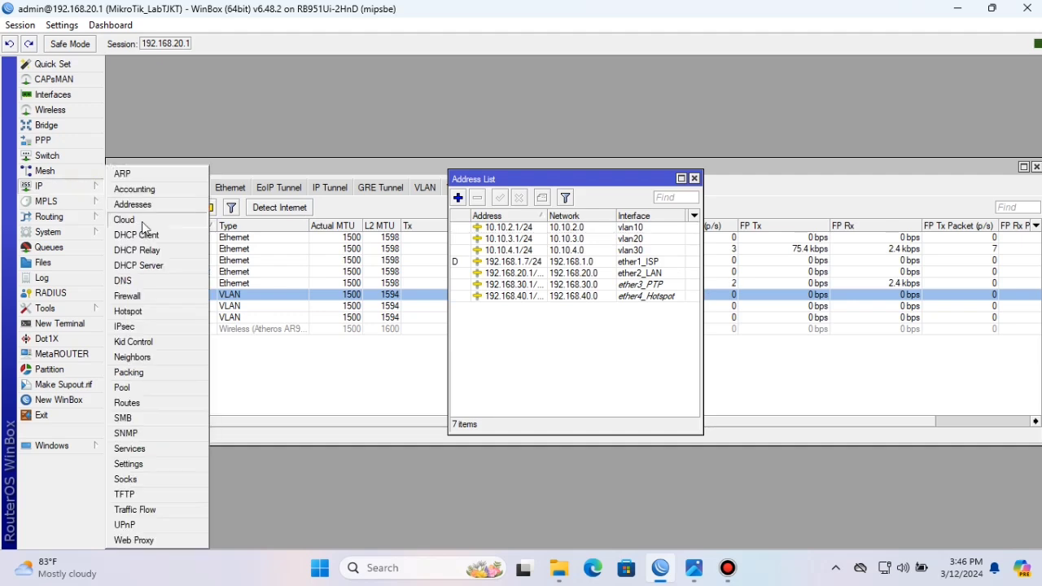
left_click(139, 265)
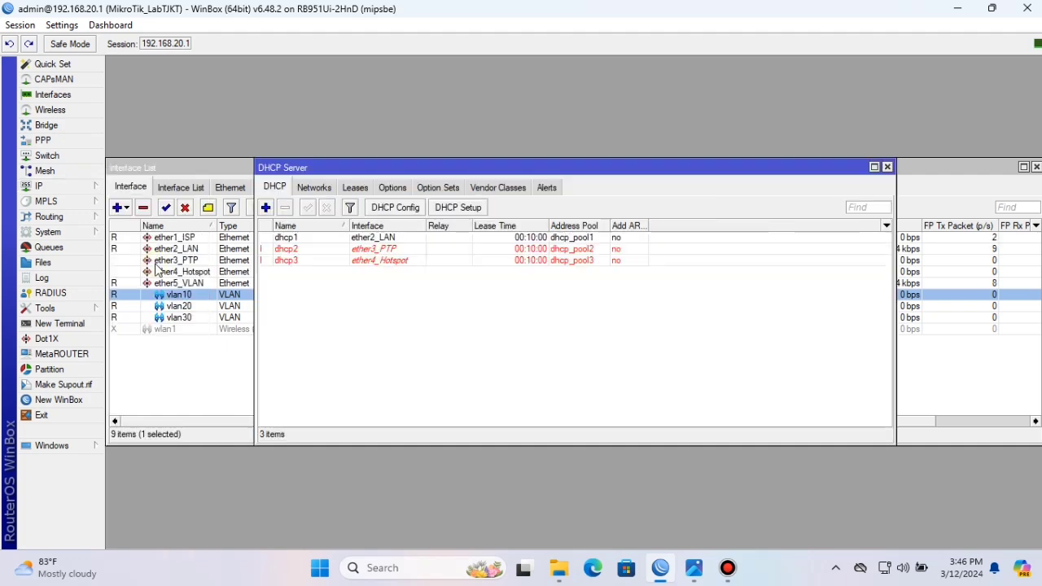
left_click(453, 210)
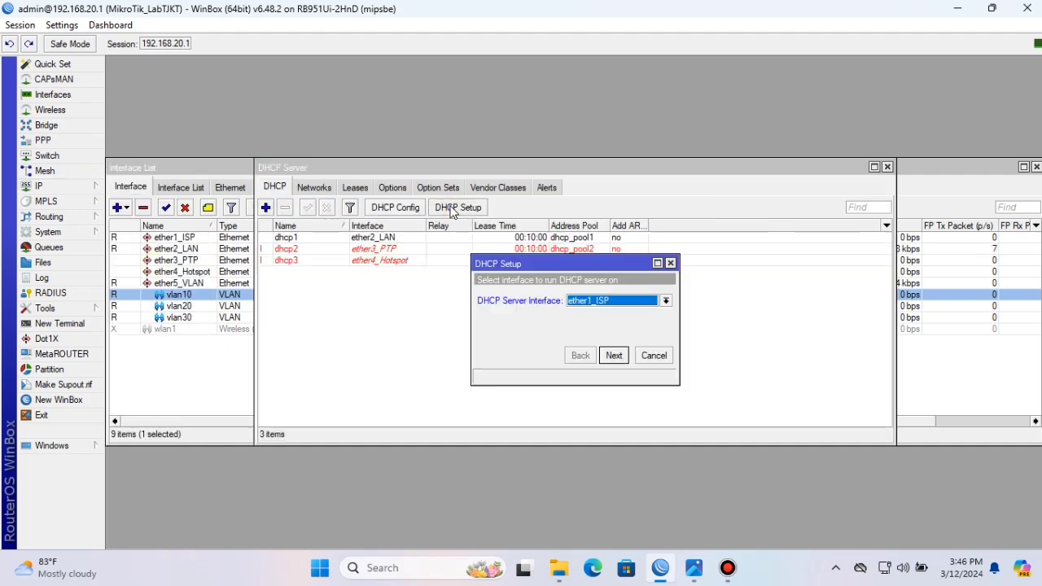
left_click(603, 303)
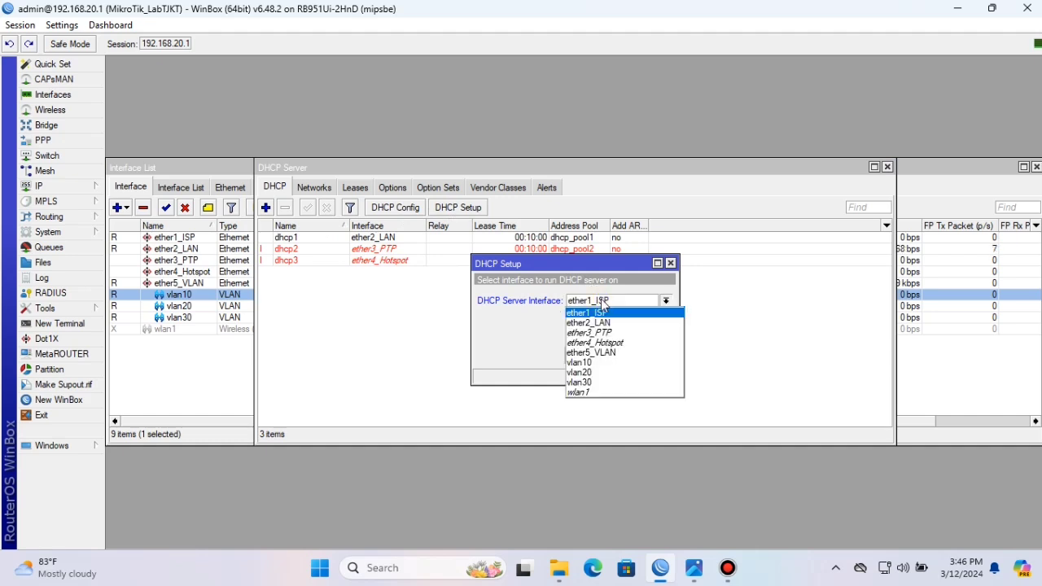
left_click(593, 363)
left_click(615, 357)
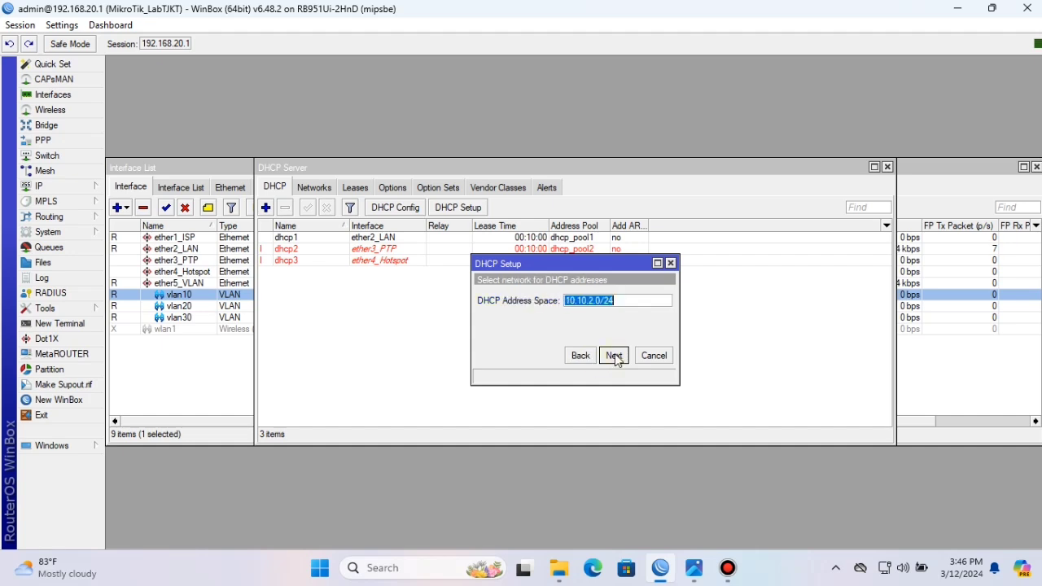
left_click(615, 357)
left_click(615, 357)
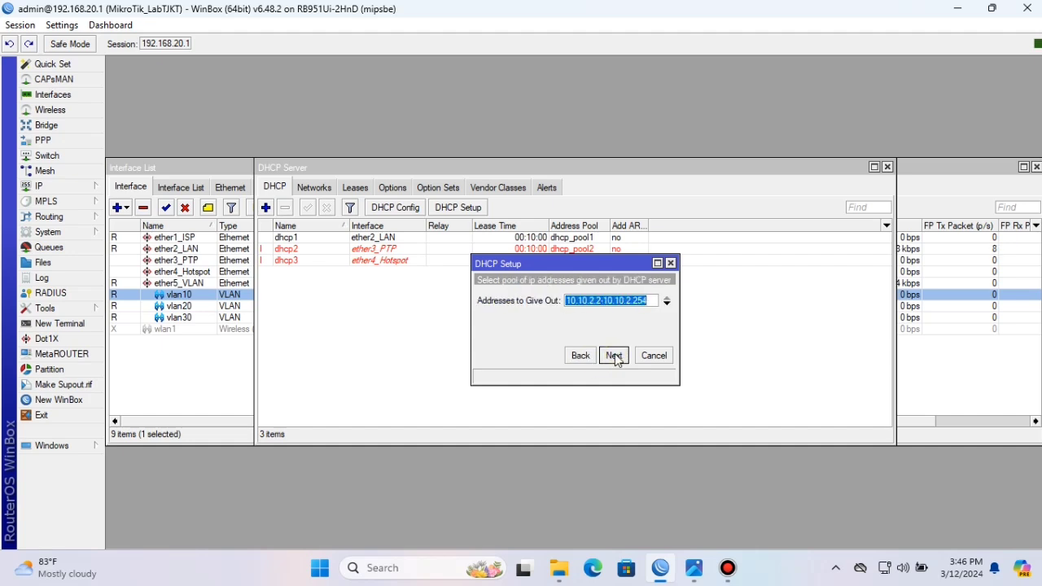
left_click(615, 357)
left_click(615, 357)
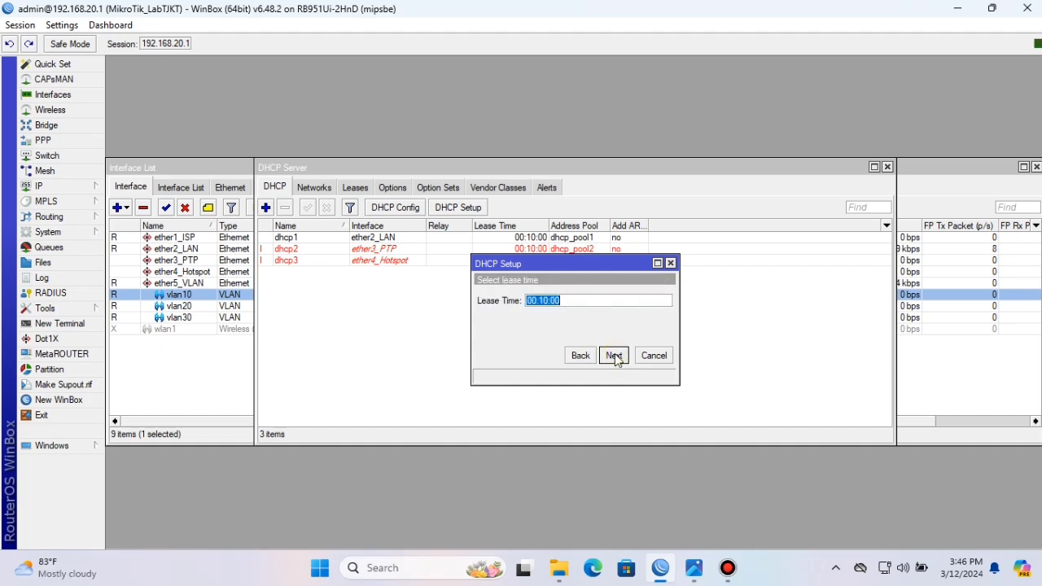
left_click(615, 357)
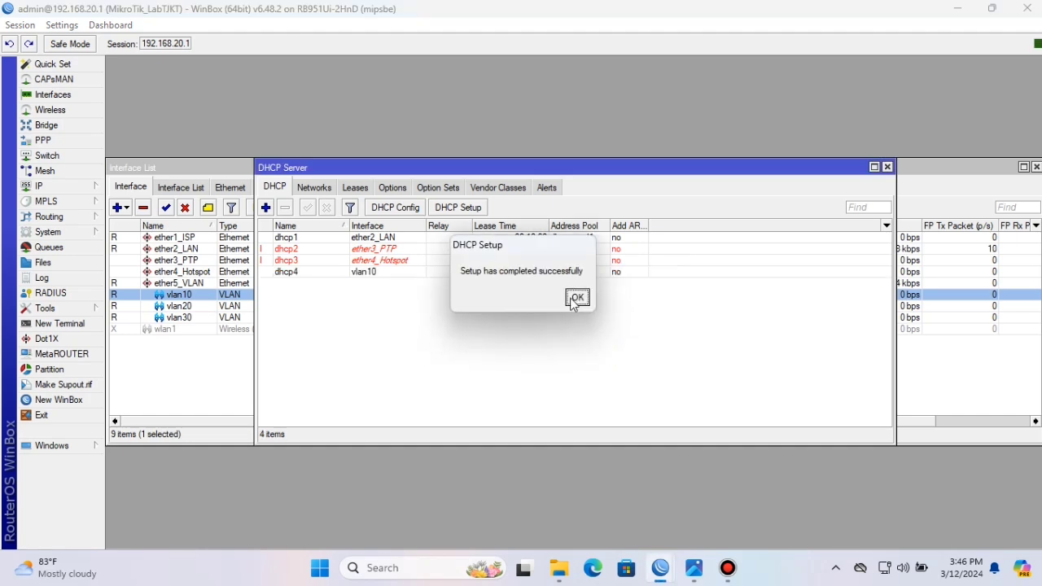
left_click(575, 298)
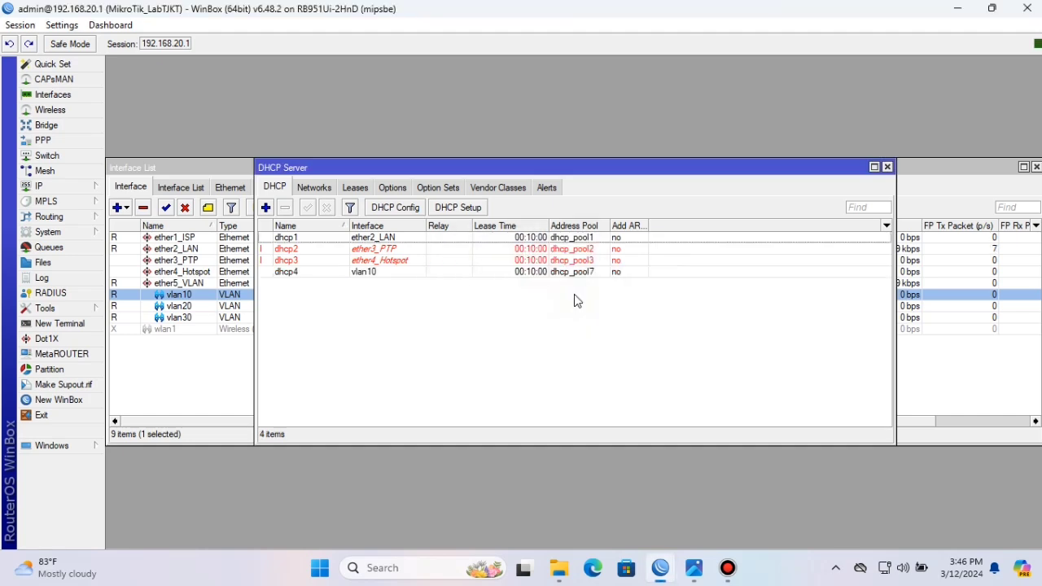
Set up a DHCP server on vlan20 with gateway 10.10.3.1, DNS server 192.168.1.1 and the default remaining settings
left_click(461, 208)
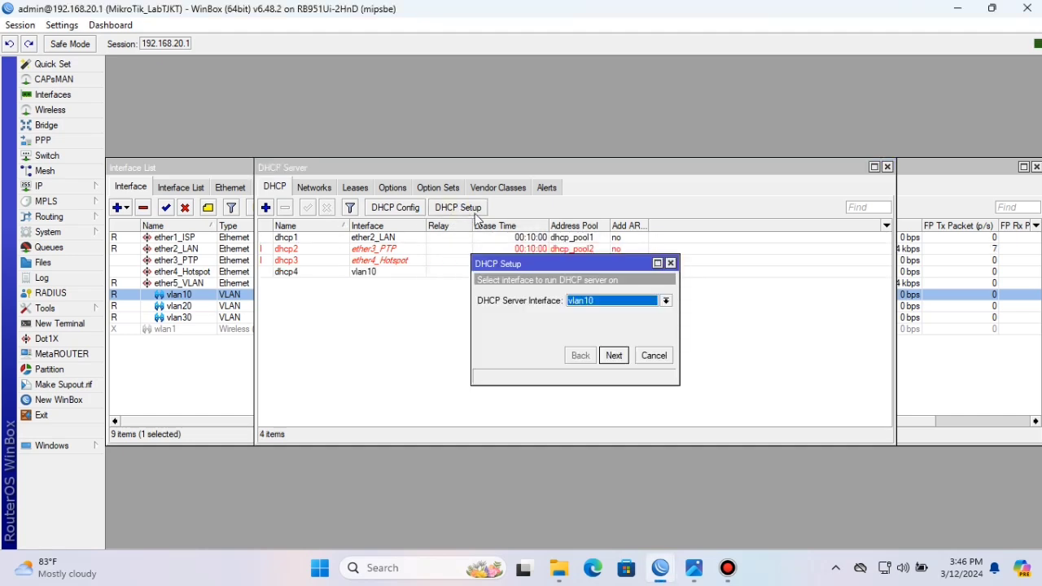
left_click(603, 306)
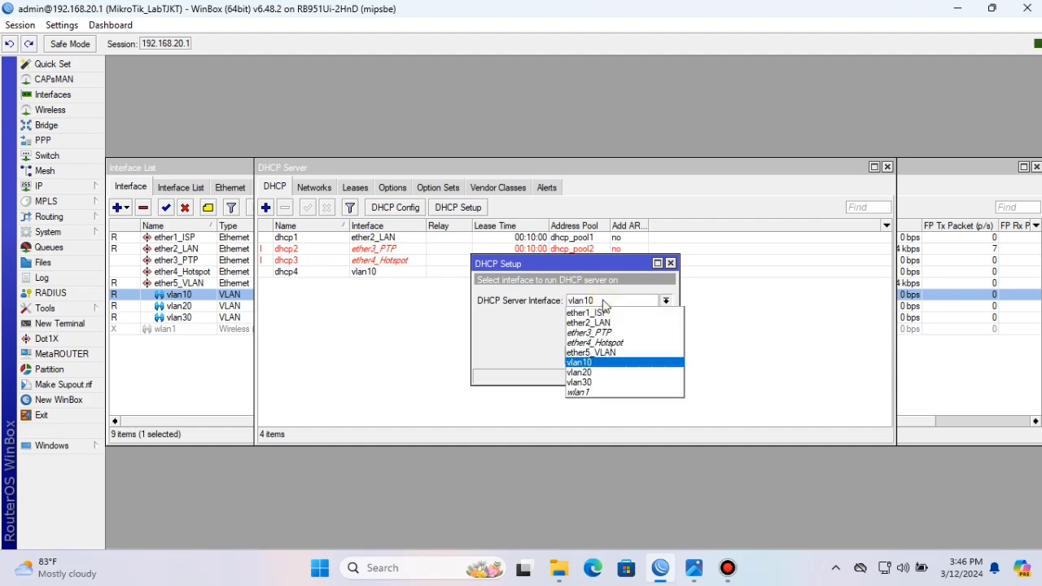
left_click(589, 373)
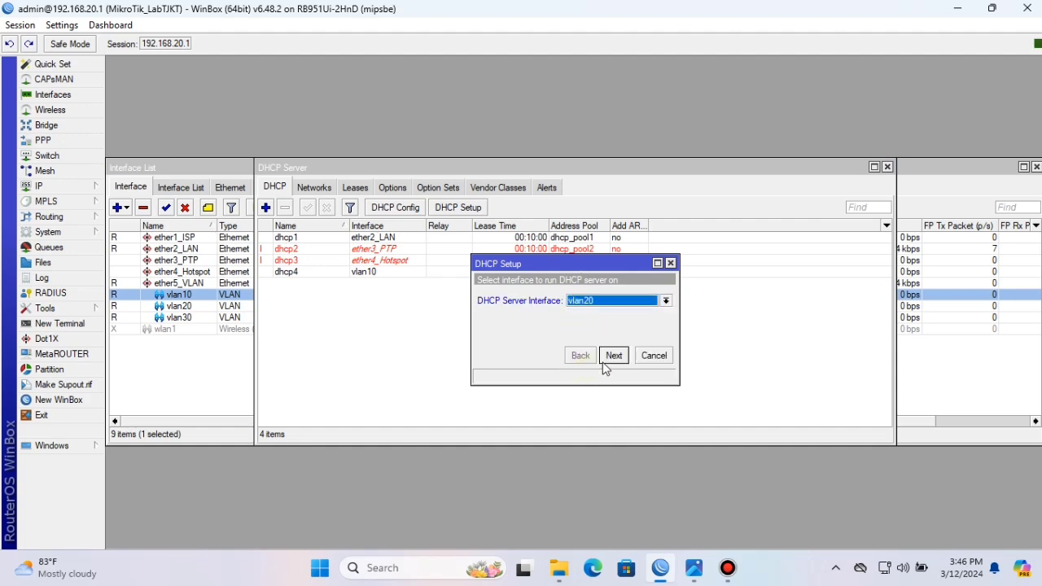
left_click(614, 356)
left_click(614, 356)
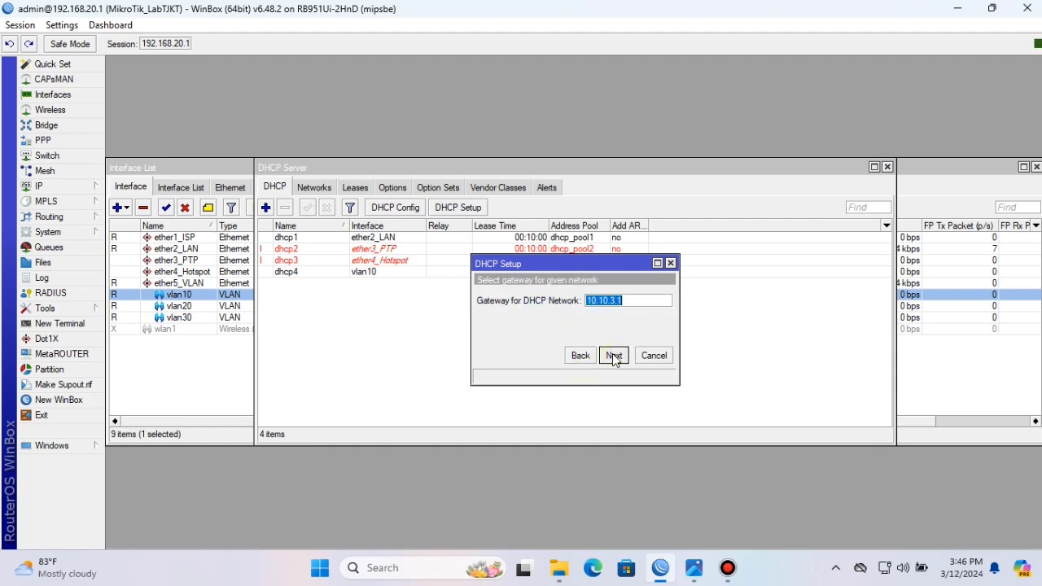
left_click(614, 356)
left_click(614, 356)
left_click(614, 356)
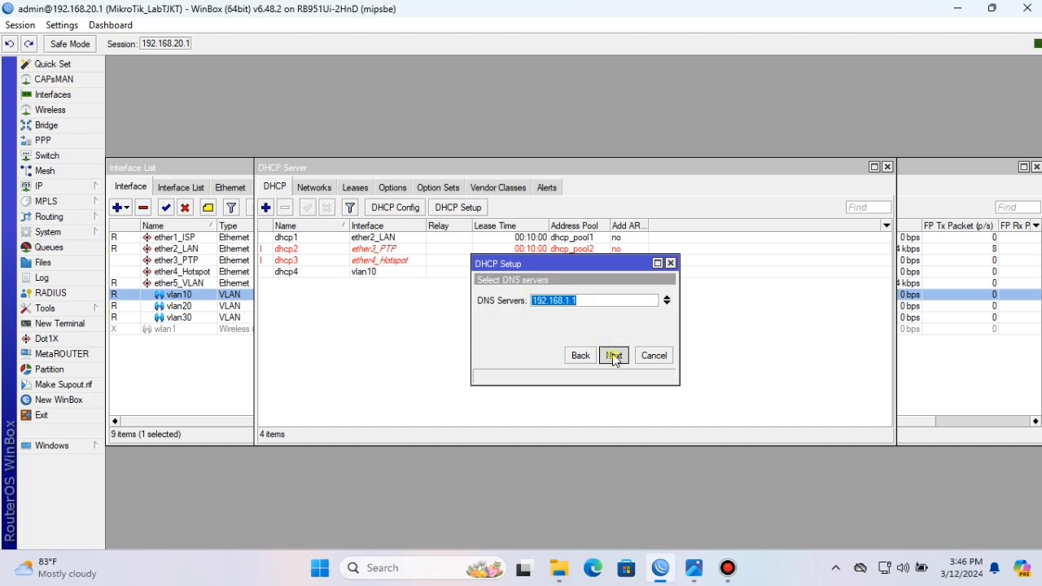
left_click(614, 356)
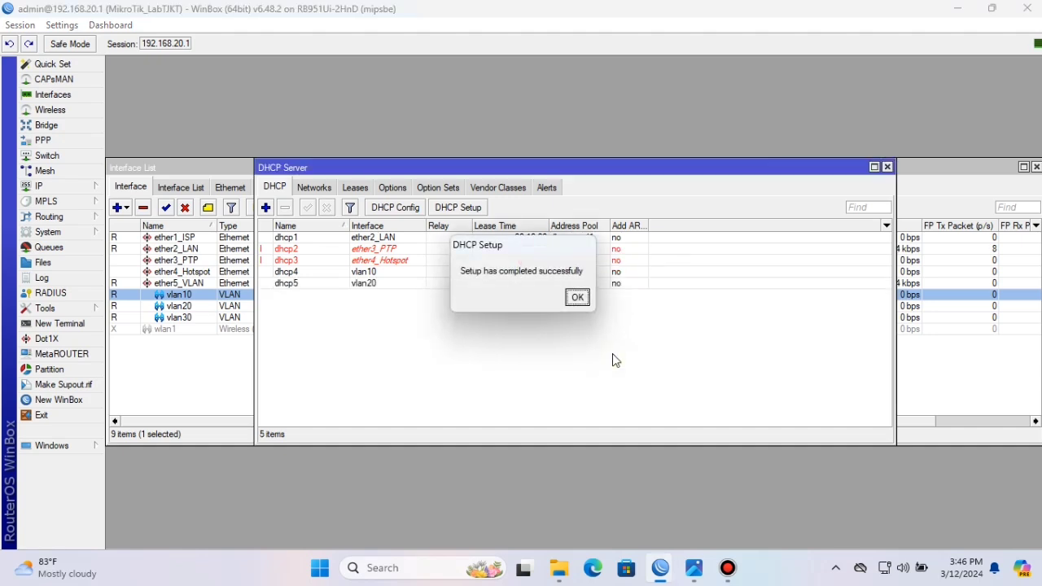
left_click(577, 298)
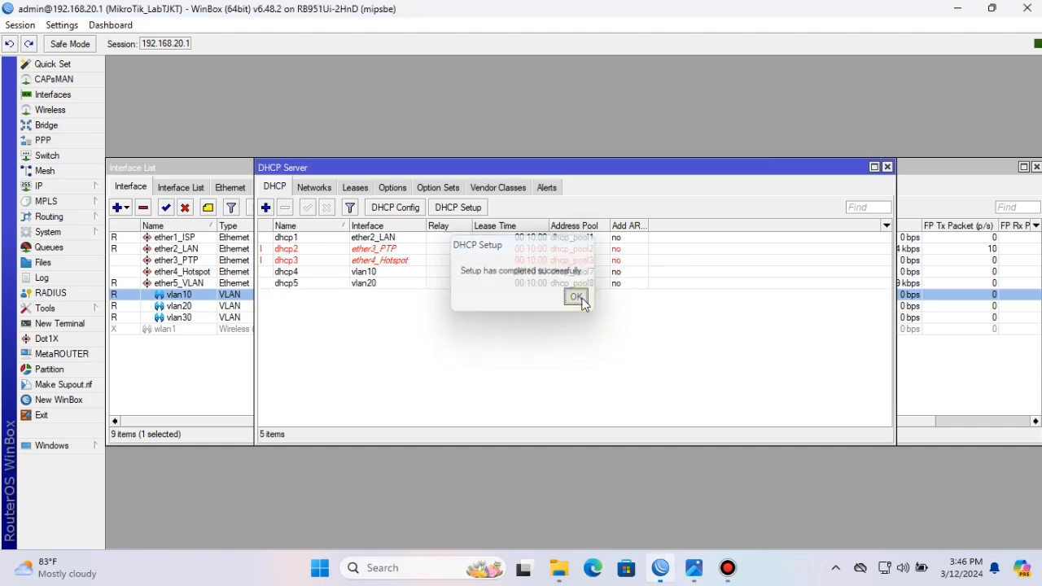
Set up a DHCP server on vlan30 with gateway 10.10.4.1, DNS server 192.168.1.1 and the default remaining settings
left_click(457, 210)
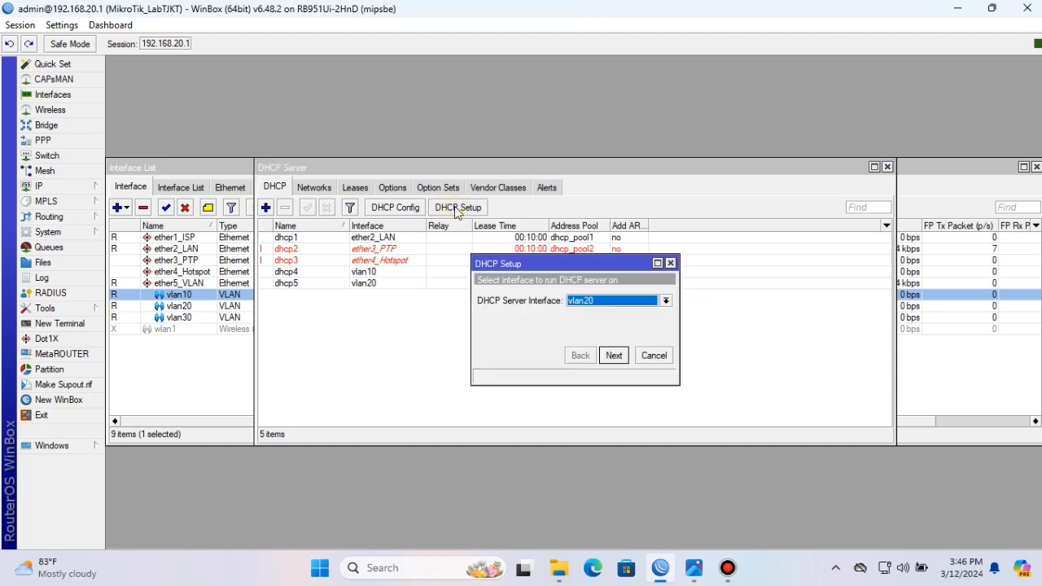
left_click(609, 303)
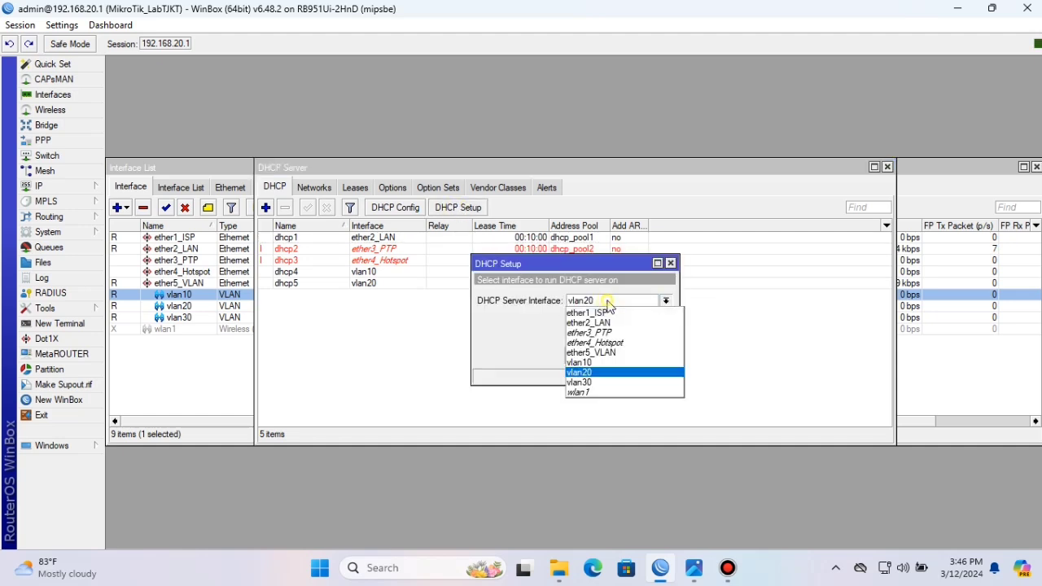
left_click(584, 383)
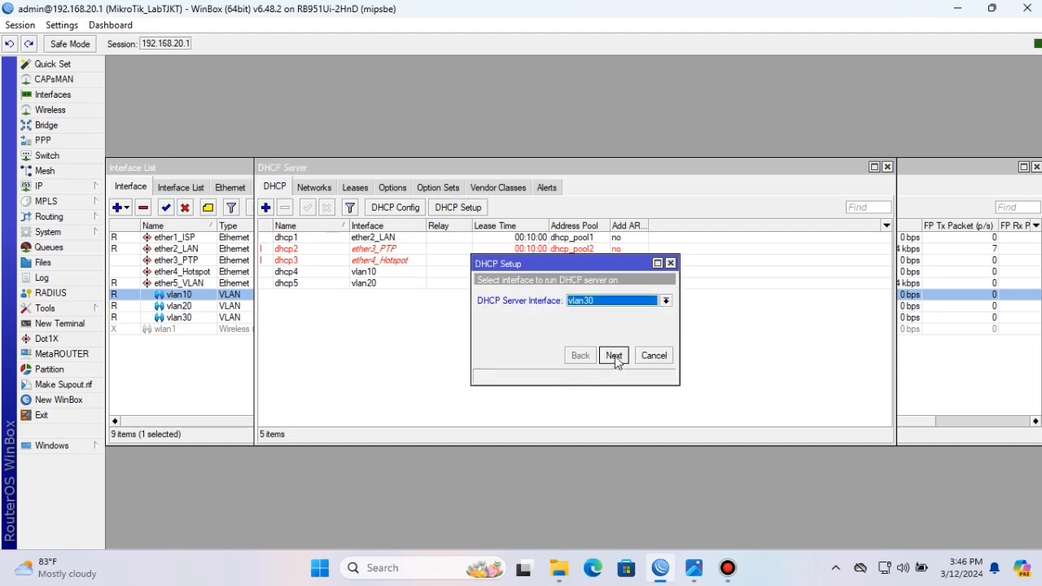
left_click(614, 356)
left_click(614, 355)
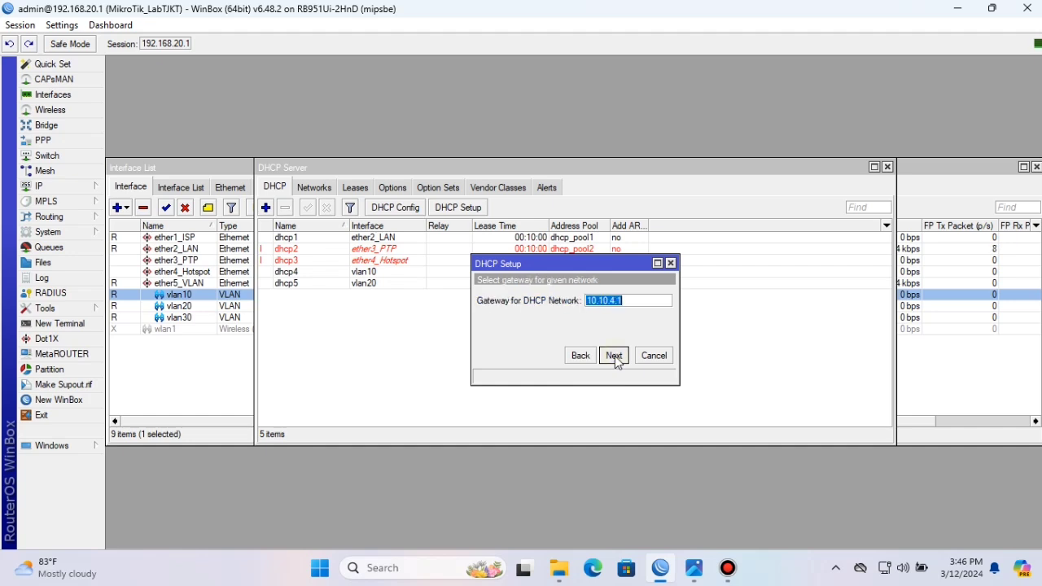
left_click(615, 356)
left_click(614, 356)
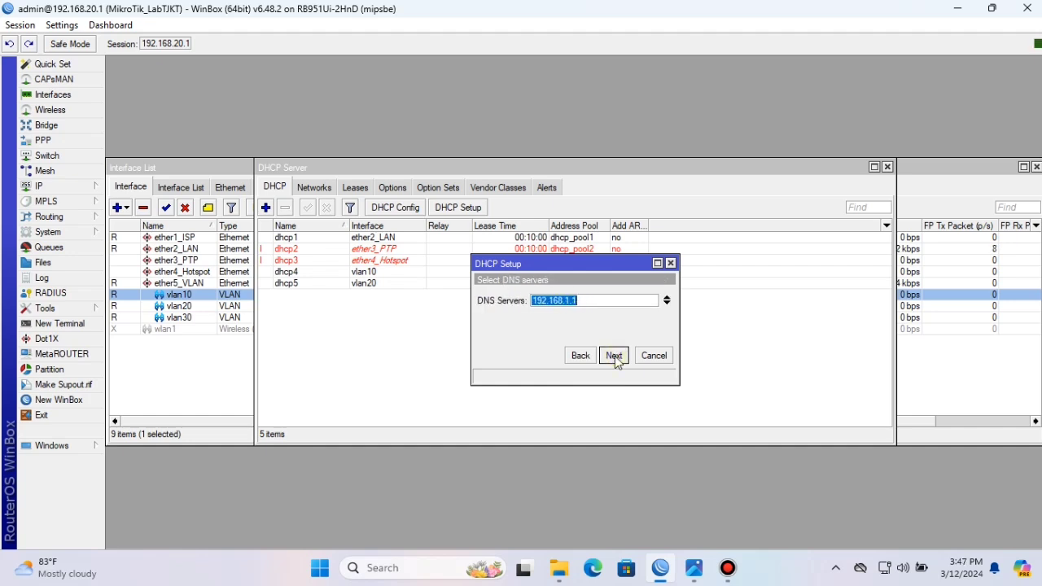
left_click(614, 356)
left_click(614, 356)
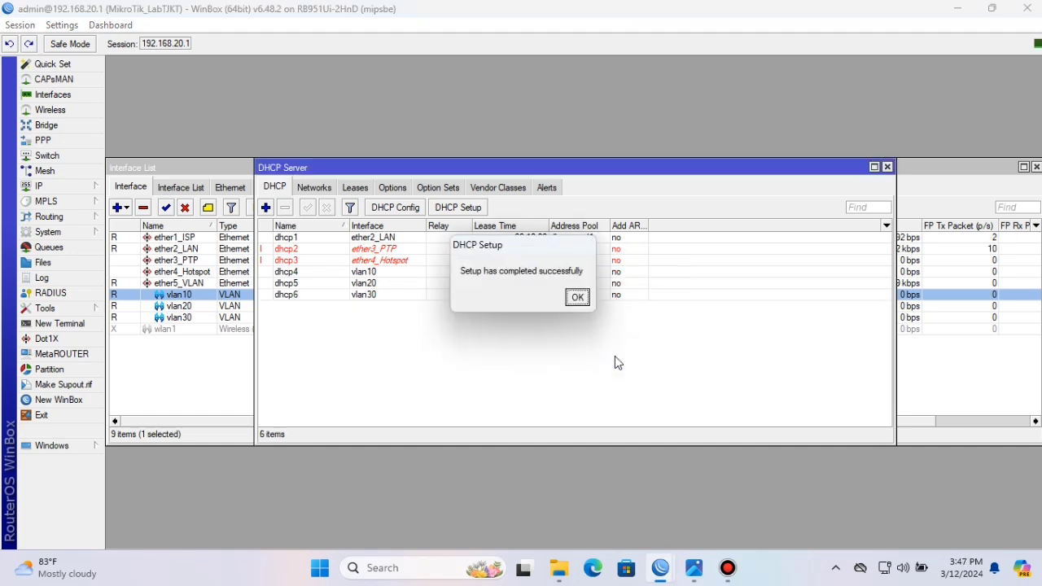
left_click(577, 298)
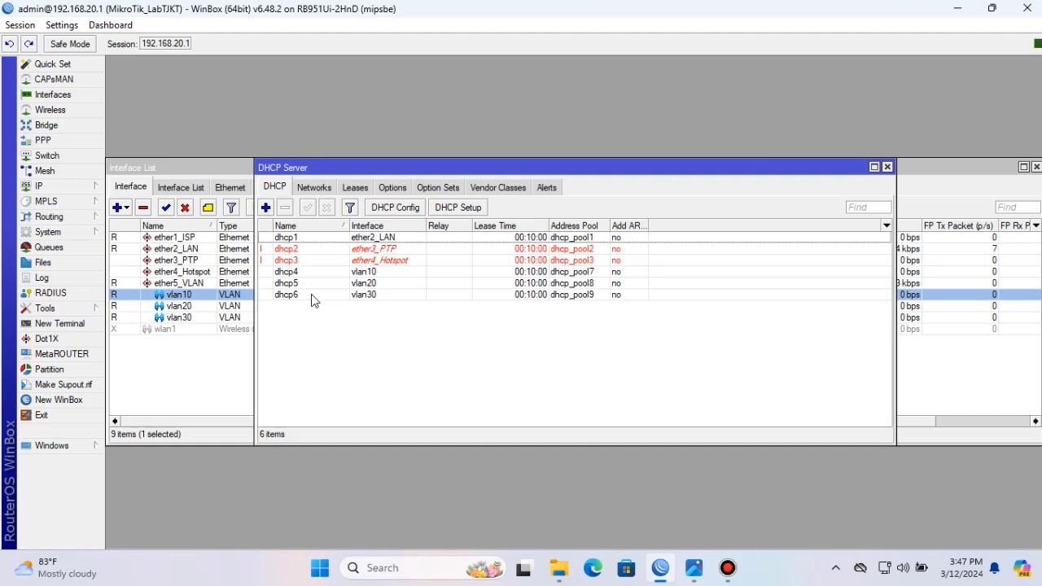
Review the VLAN.png topology diagram for the cabling between the router, the RB 260 GS switch and the VLAN clients
left_click(693, 570)
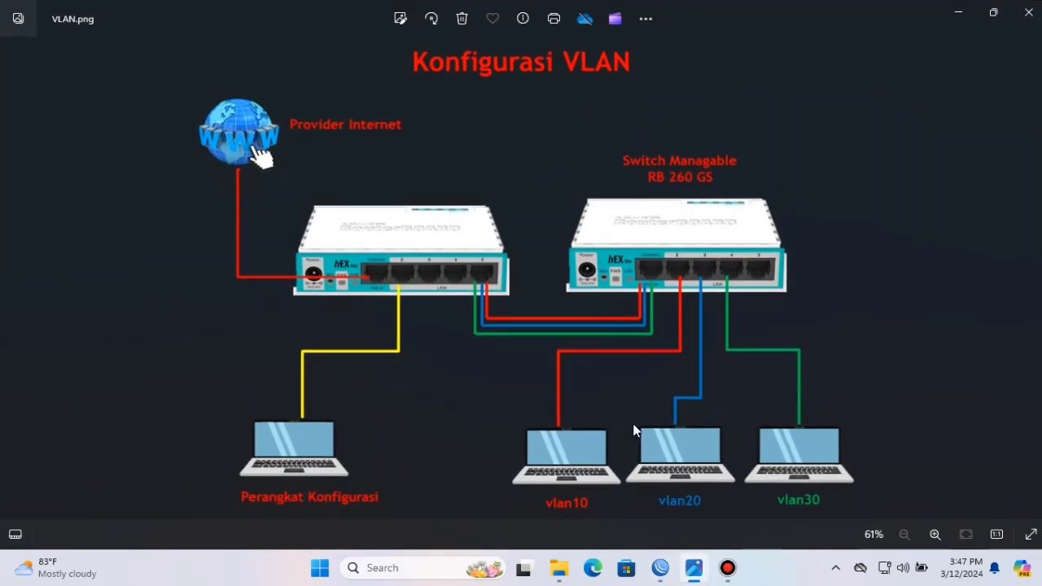
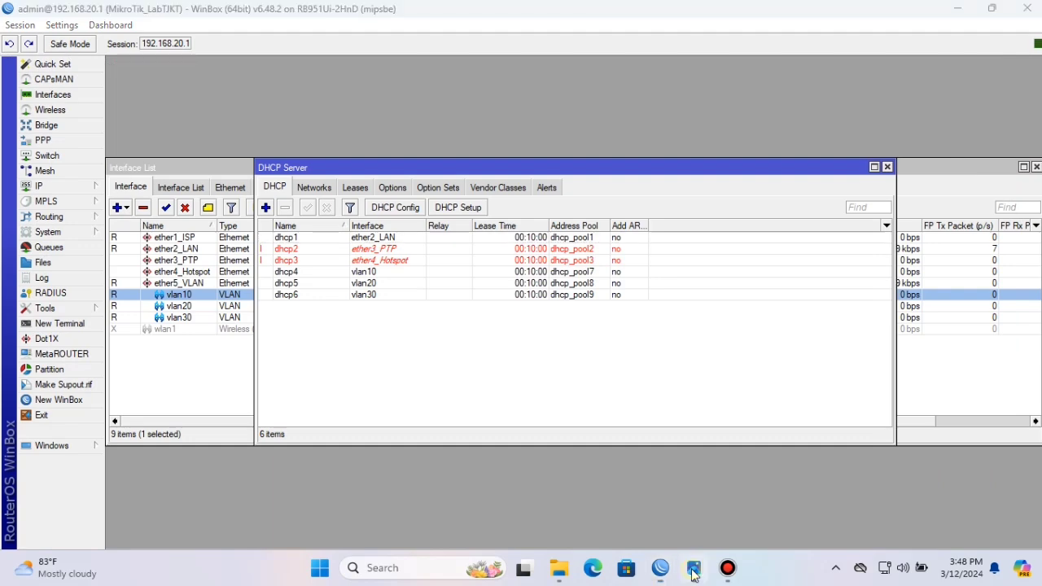
left_click(693, 570)
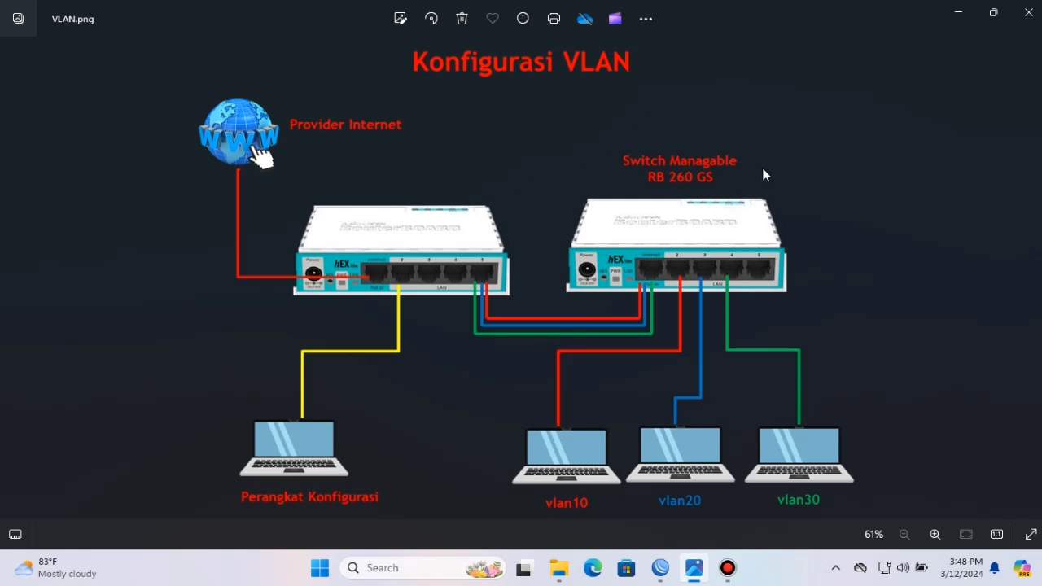
left_click(694, 575)
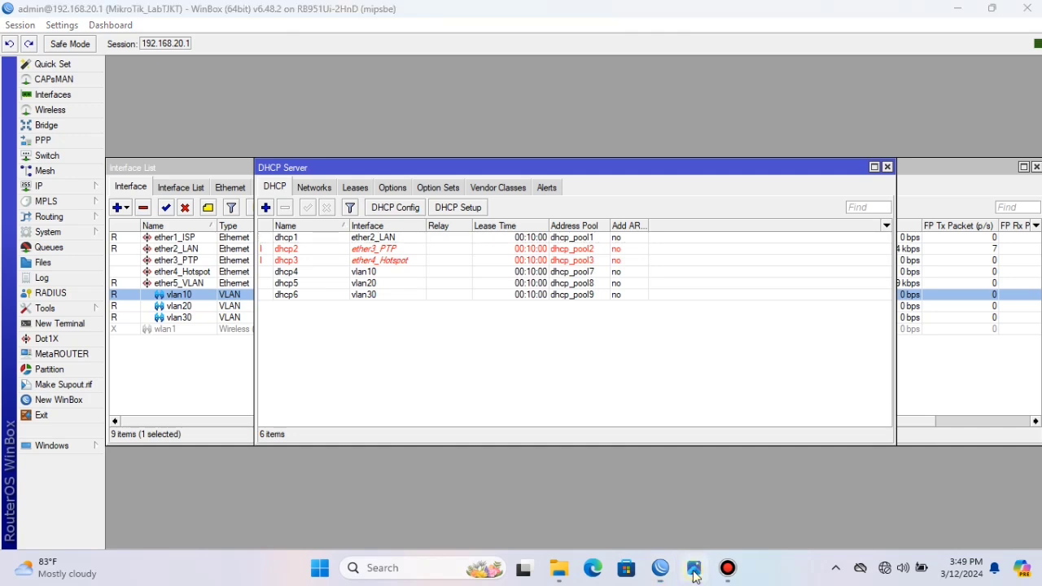
left_click(694, 570)
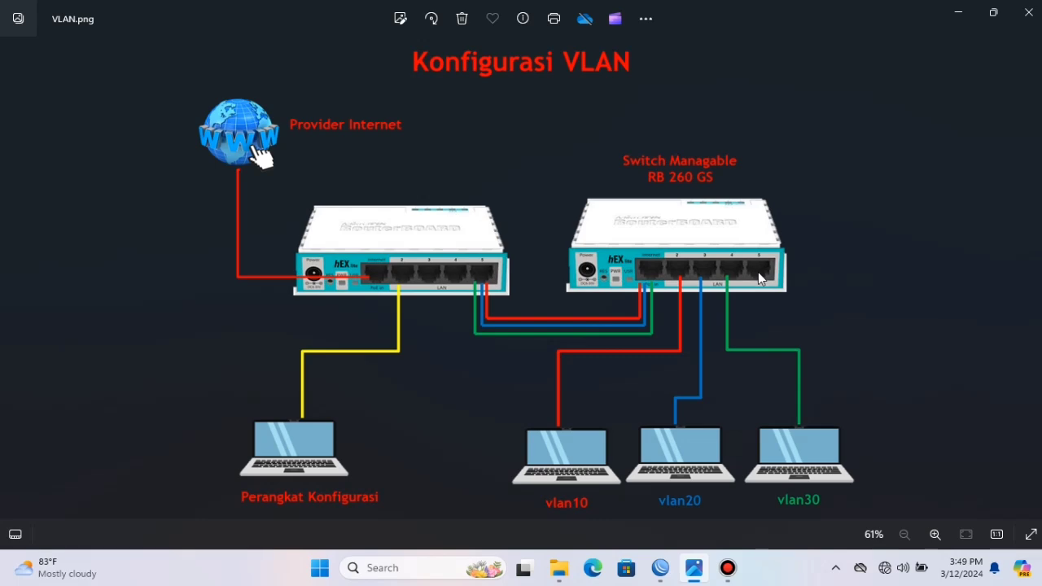
left_click(956, 16)
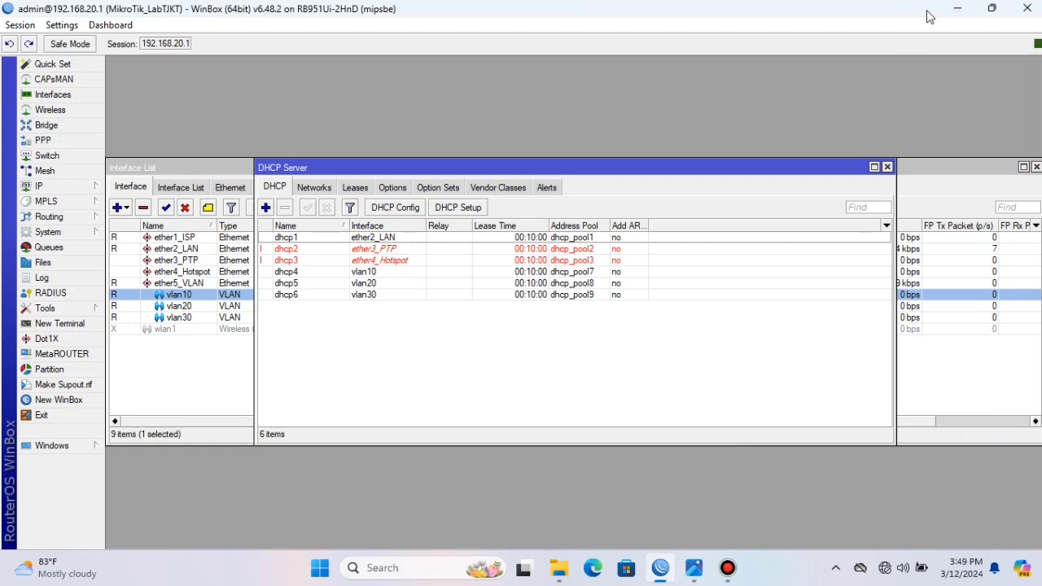
Clear WinBox from the screen and open the TCP/IPv4 properties of the Ethernet adapter in Windows network settings
left_click(958, 9)
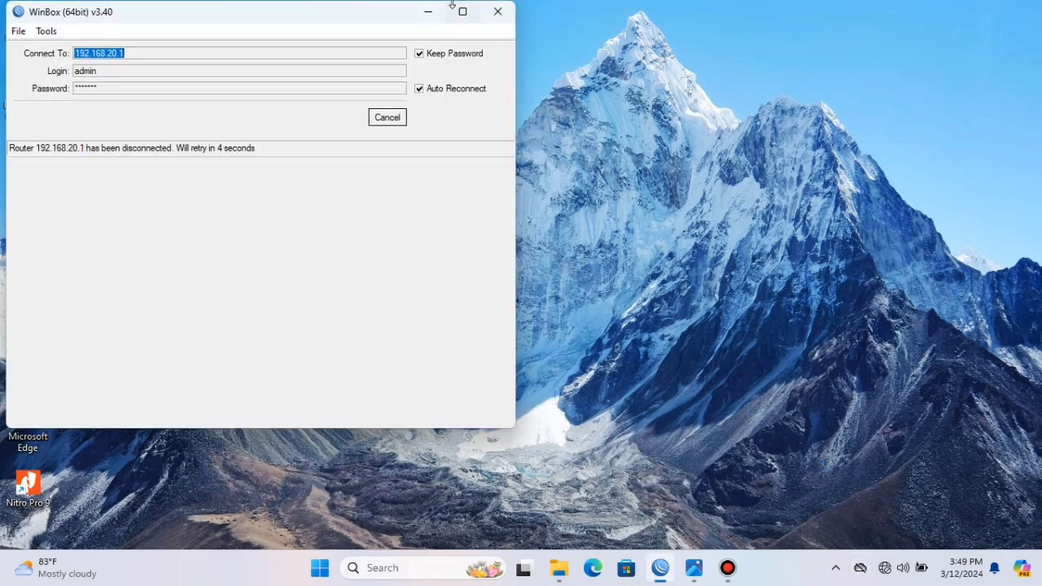
left_click(426, 13)
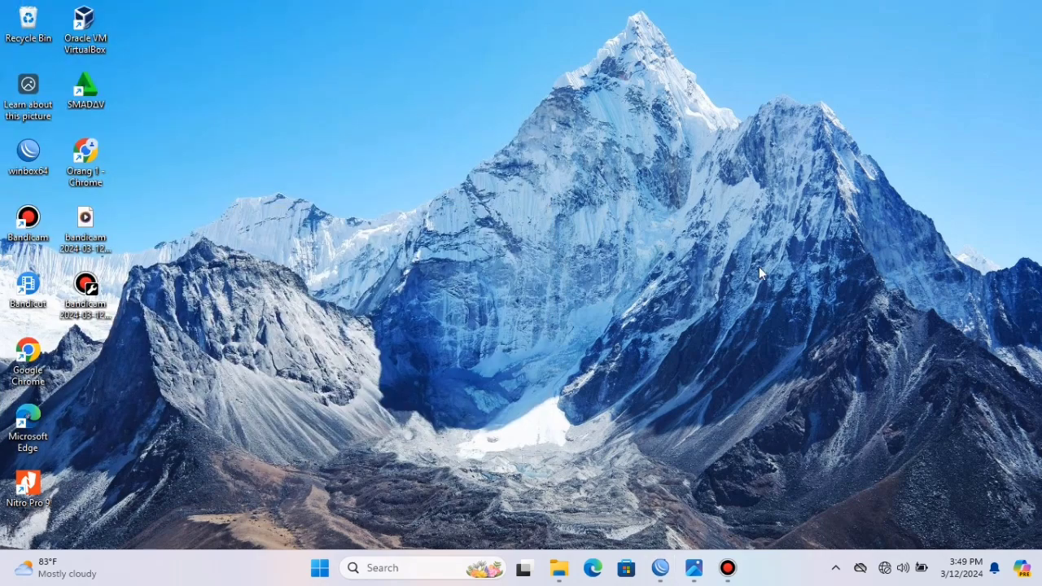
left_click(885, 568)
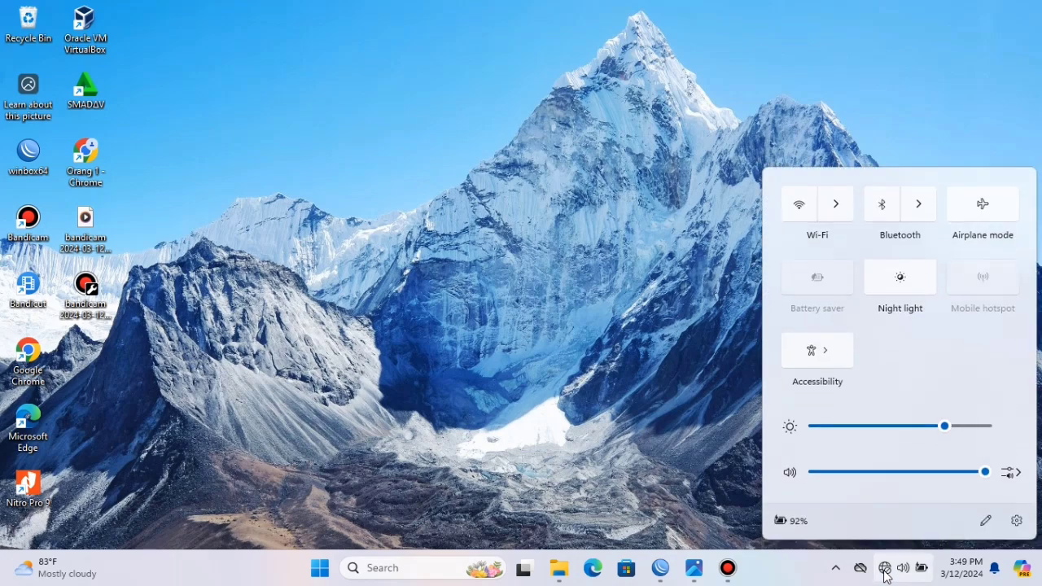
right_click(885, 570)
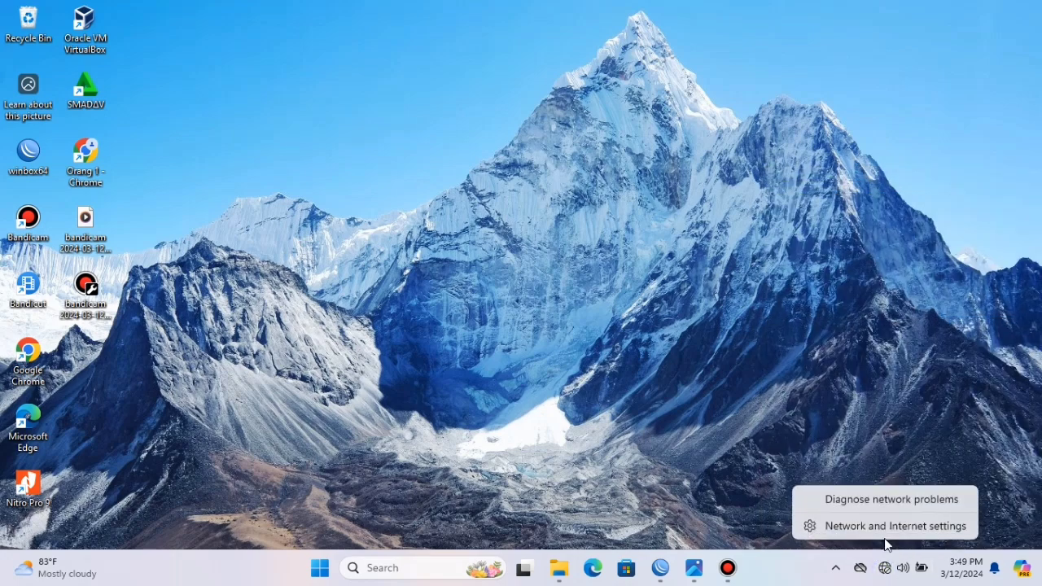
left_click(882, 528)
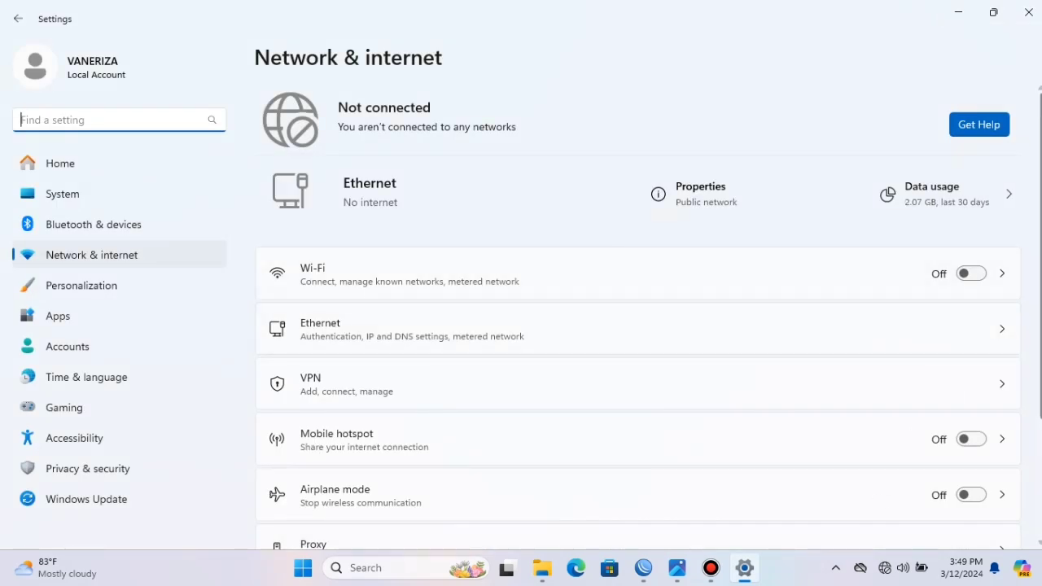
scroll(992, 340, "down", 1)
scroll(992, 340, "down", 3)
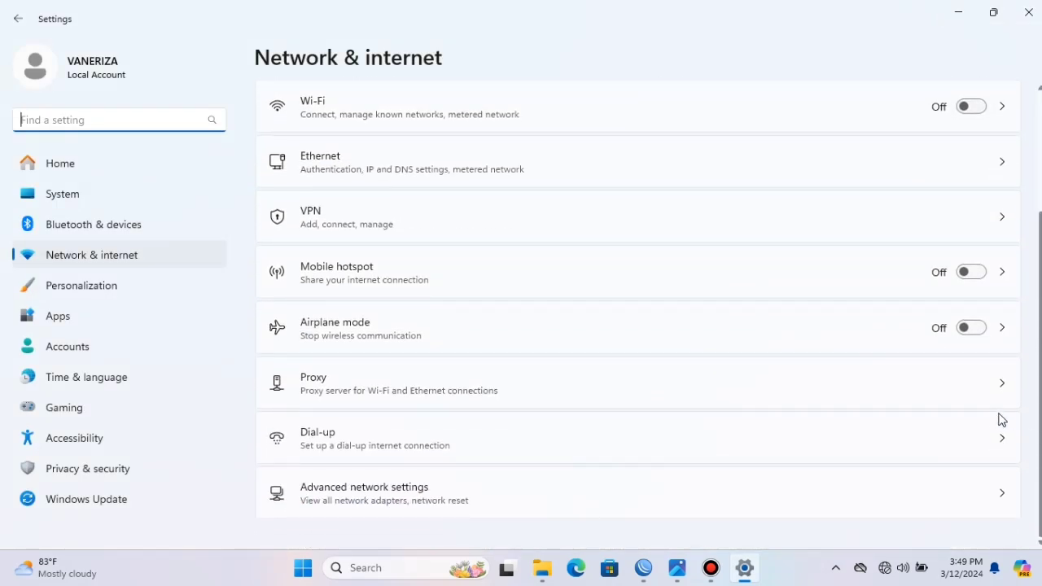
left_click(1002, 496)
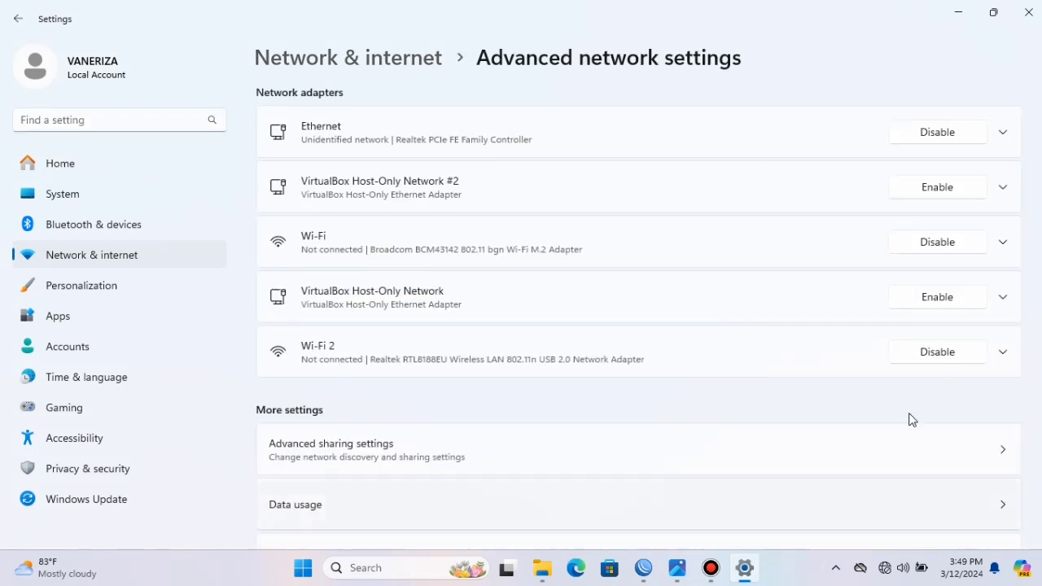
left_click(1002, 135)
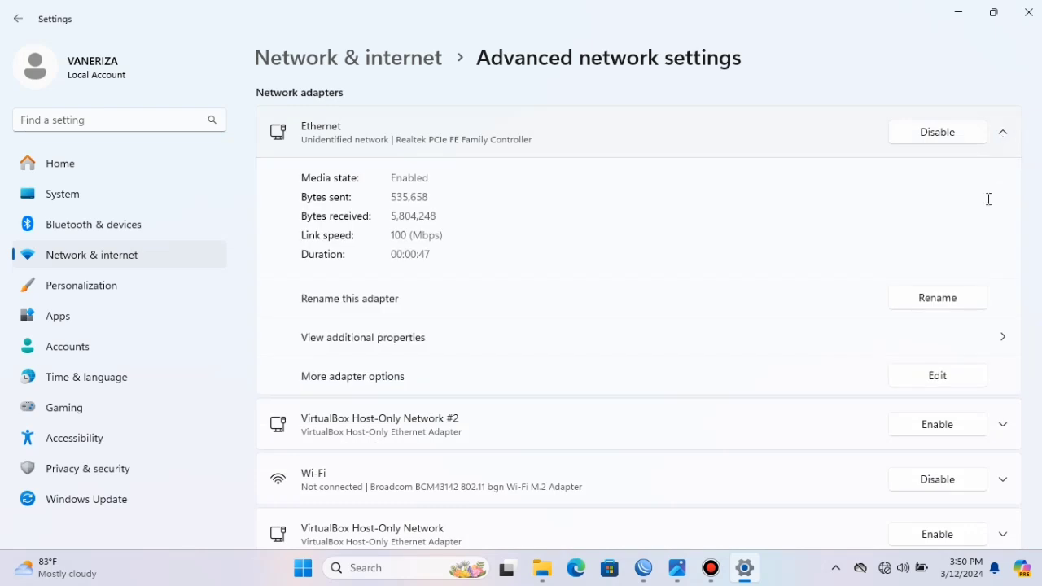
left_click(944, 382)
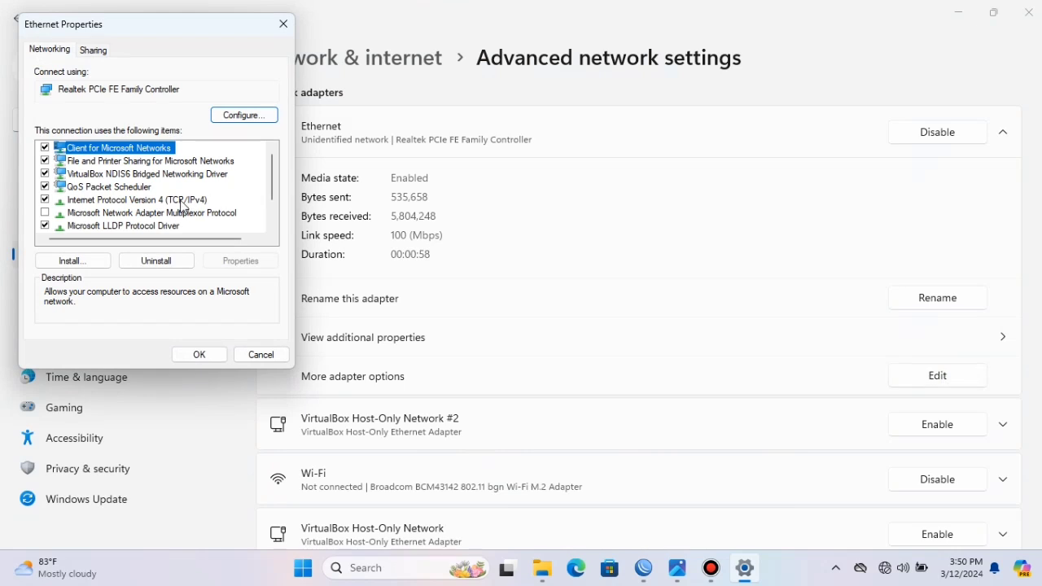
left_click(180, 201)
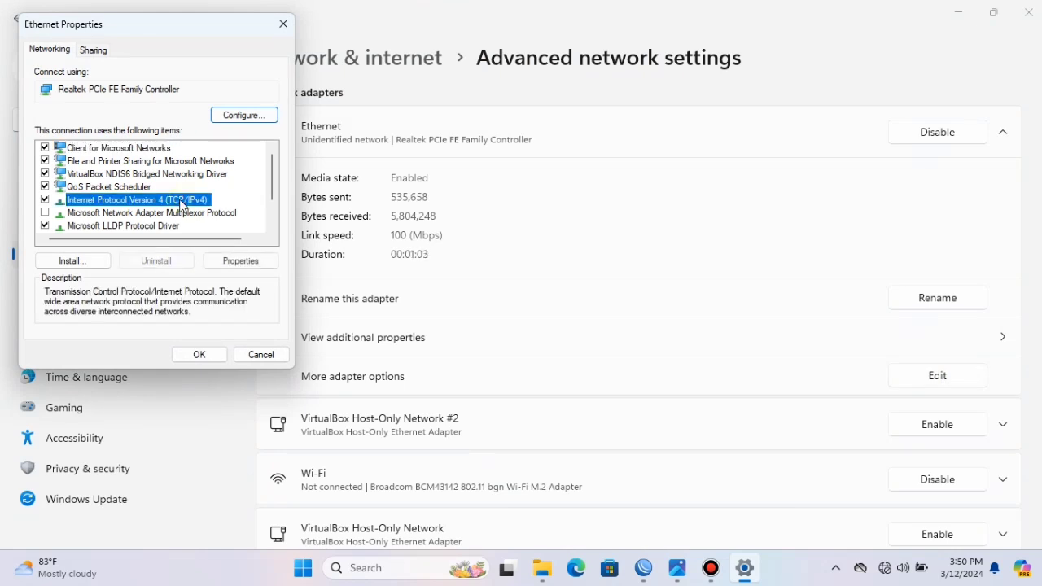
left_click(240, 261)
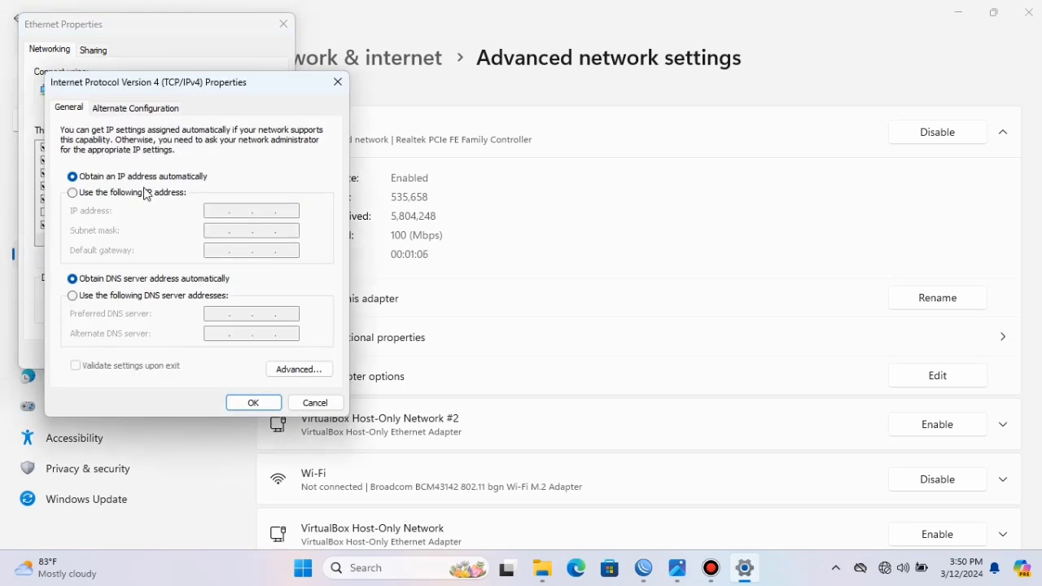
Give the Ethernet adapter the static IP address 192.168.88.2, subnet mask 255.255.255.0 and default gateway 192.168.88.1, and put the network settings away
left_click(147, 193)
left_click(218, 211)
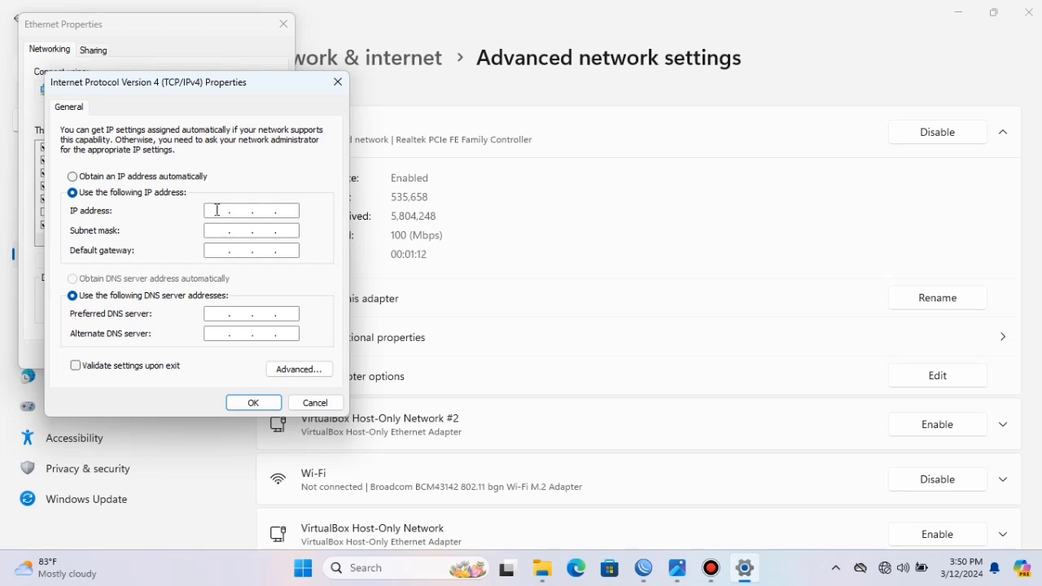
type("192 . 168 . 88 . 2")
key("Tab")
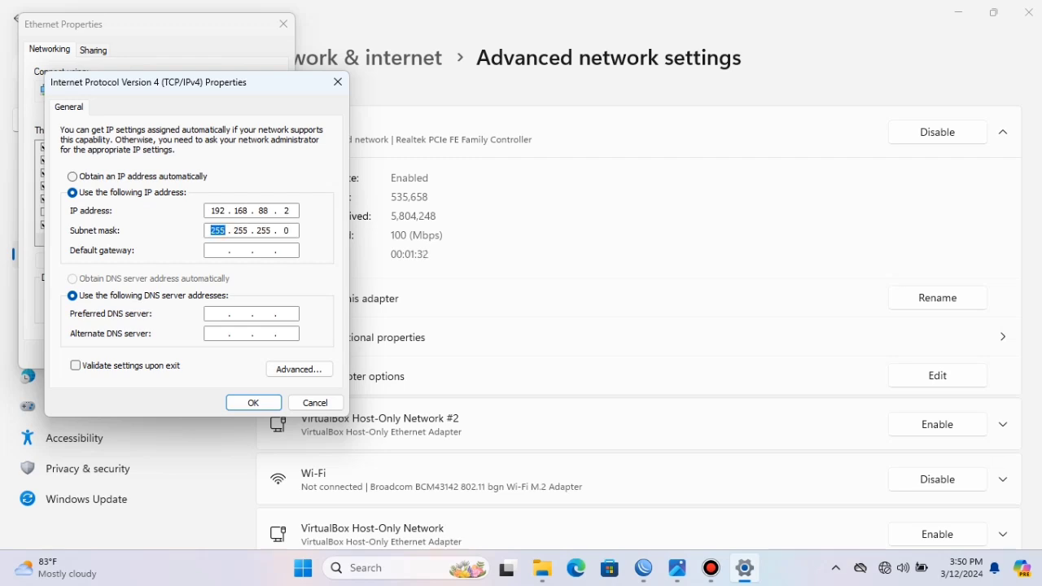
left_click(218, 250)
type("192 . 168 . 88 . 1")
left_click(252, 403)
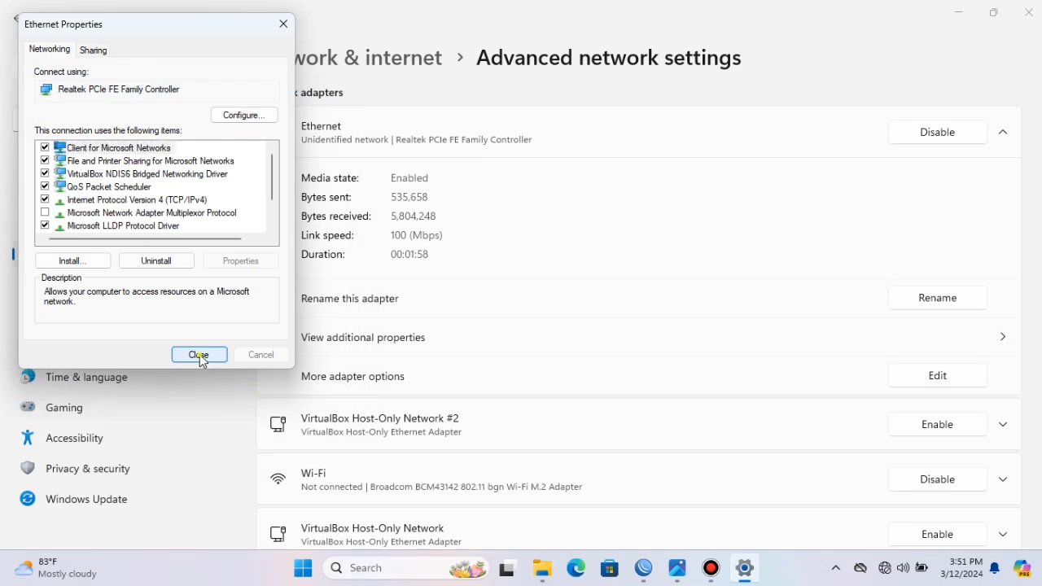
left_click(201, 357)
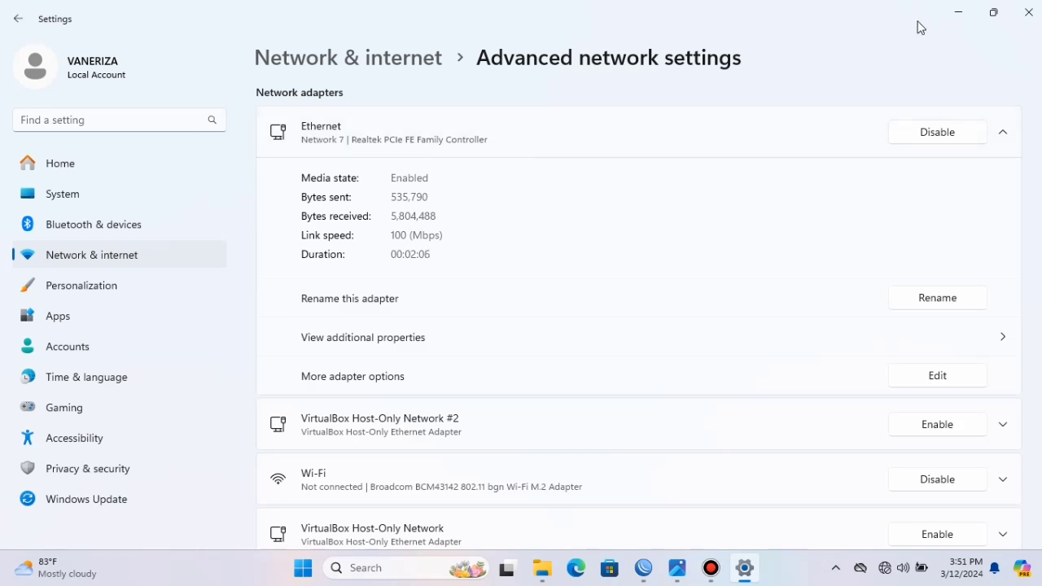
left_click(960, 11)
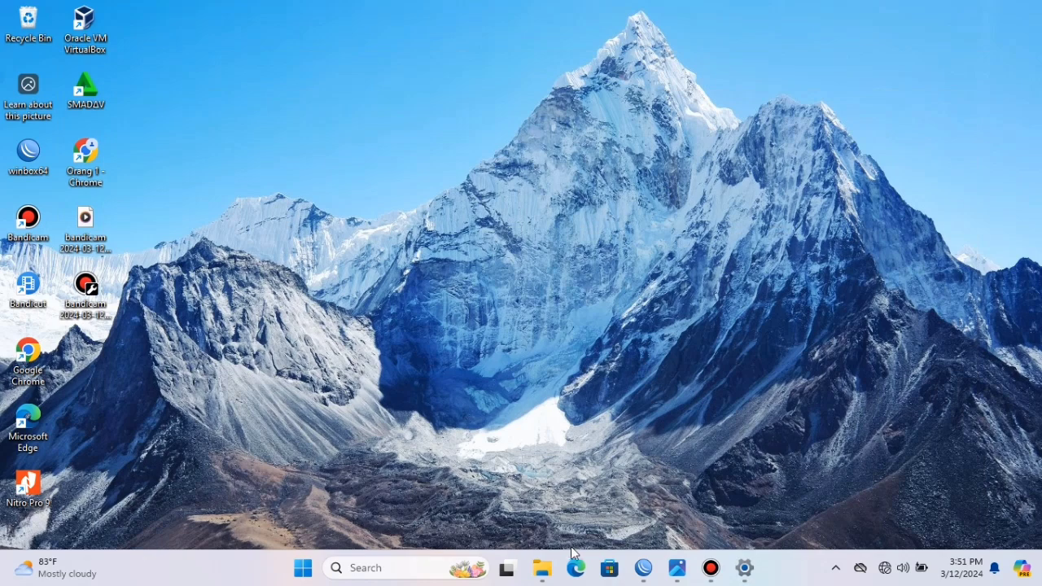
Switch to Chrome, load 192.168.88.1/index.html and log in to the switch's SwOS page with the username admin
double_click(81, 151)
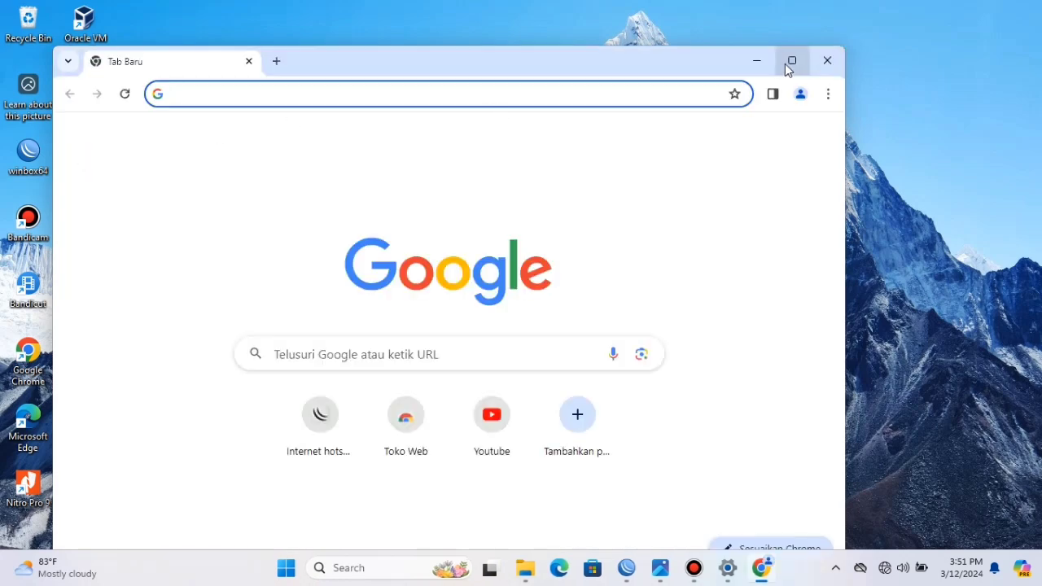
left_click(790, 62)
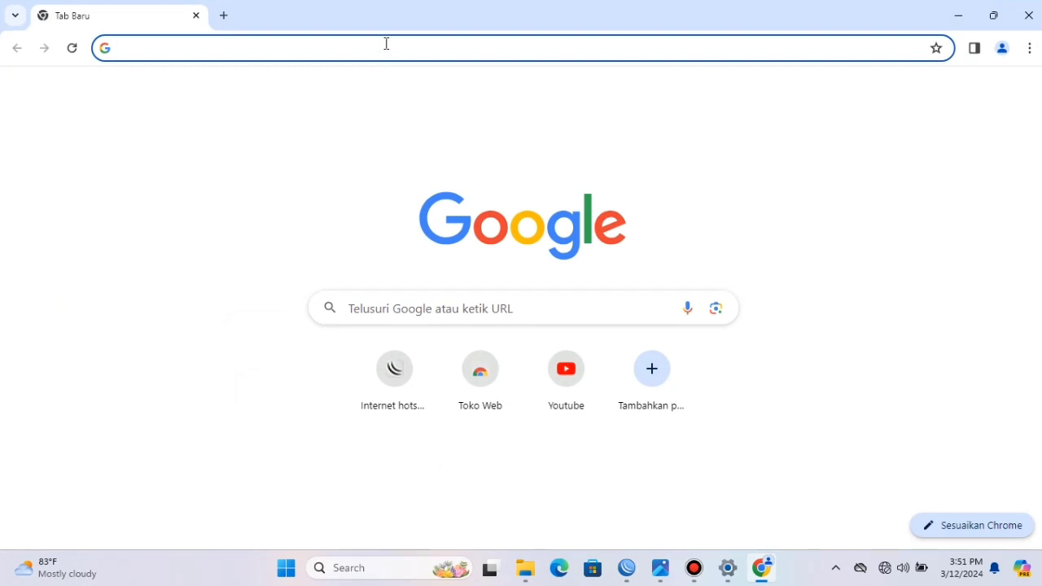
type("1")
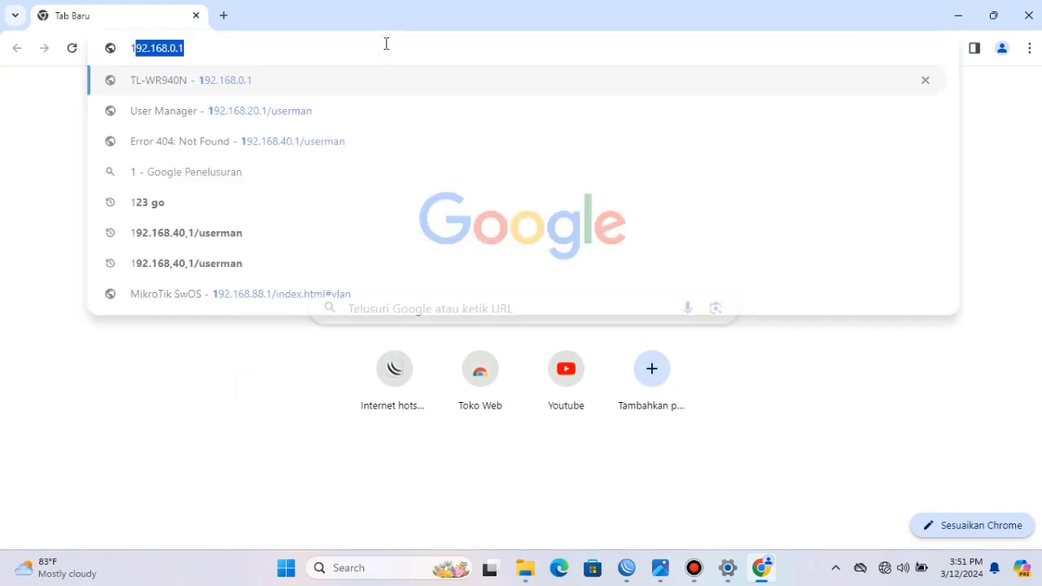
type("92.1")
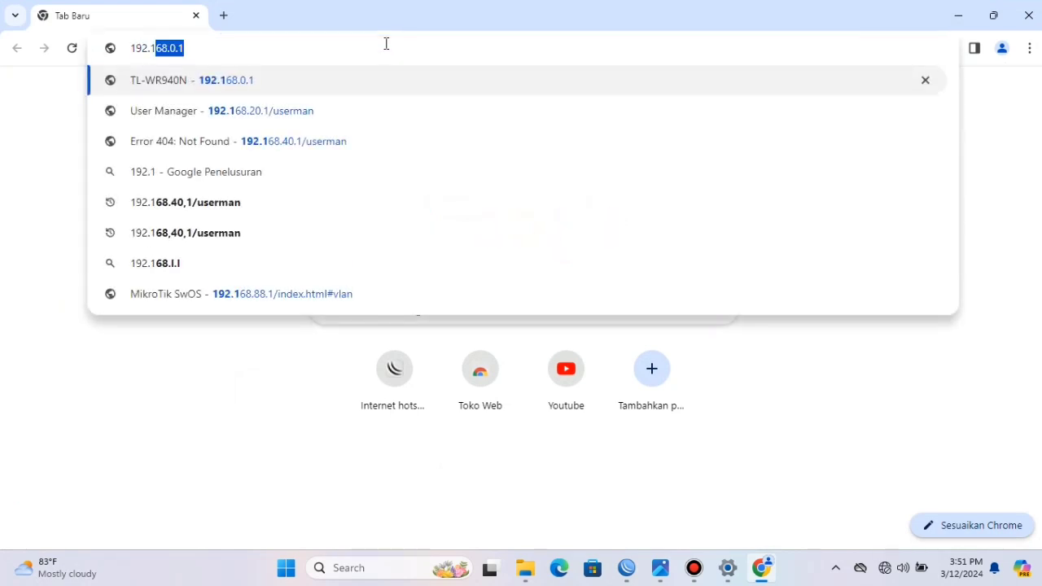
type("68.")
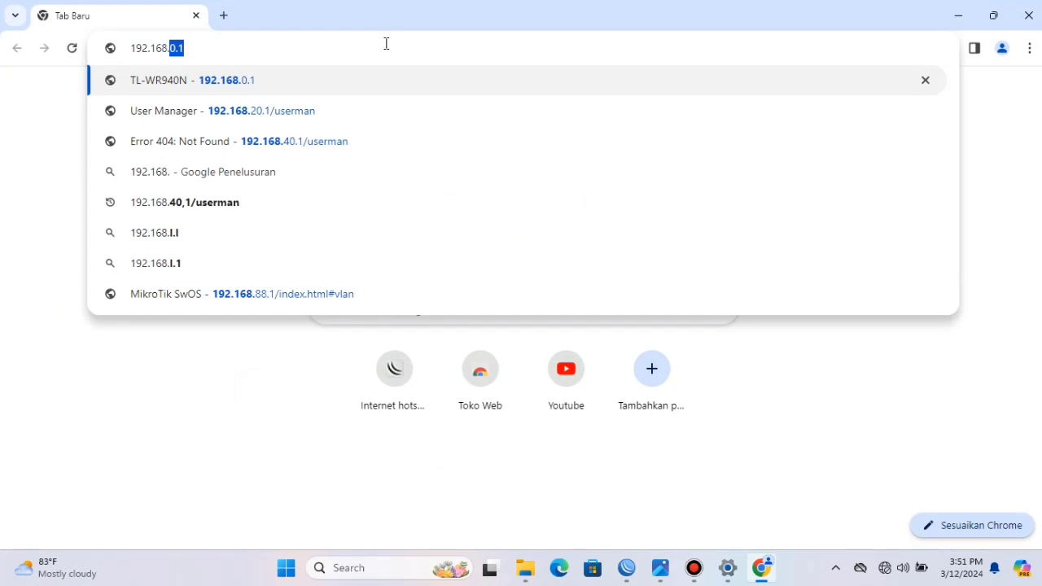
type("88.1/index.html")
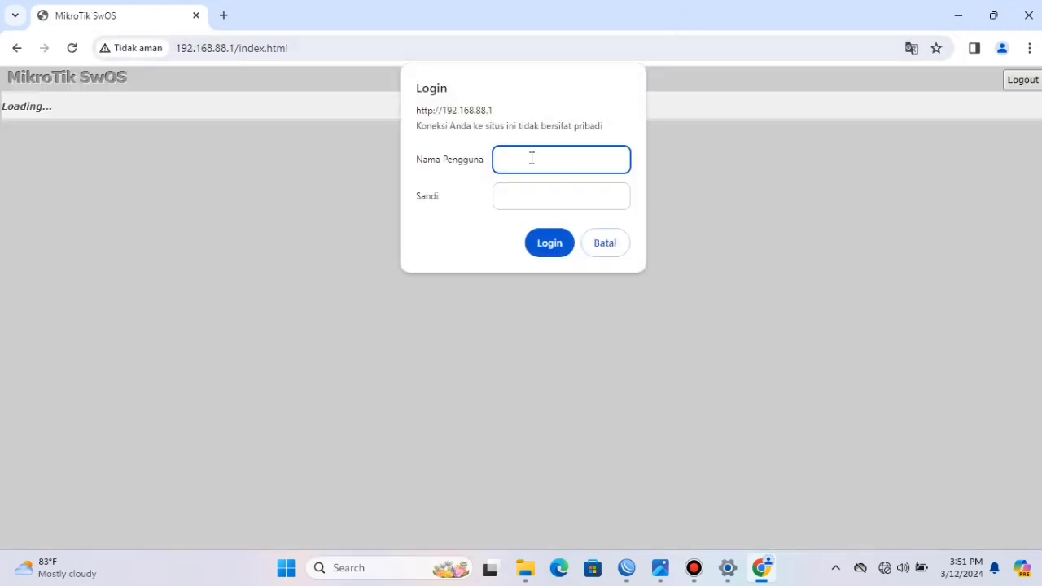
type("admin")
left_click(550, 244)
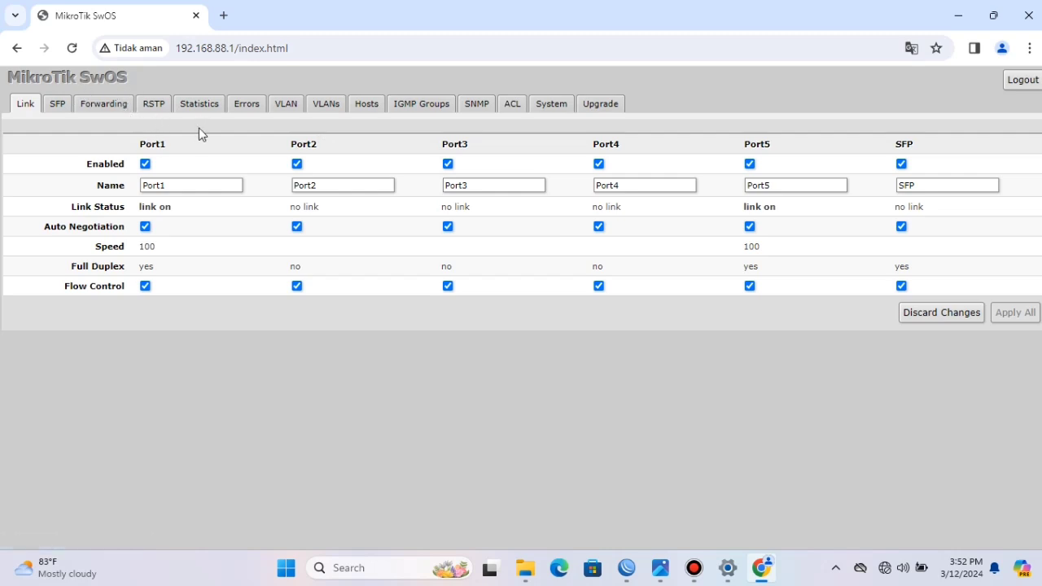
Set the ingress VLAN Mode to enabled for Port1 through Port5 in the switch's VLAN settings
left_click(287, 103)
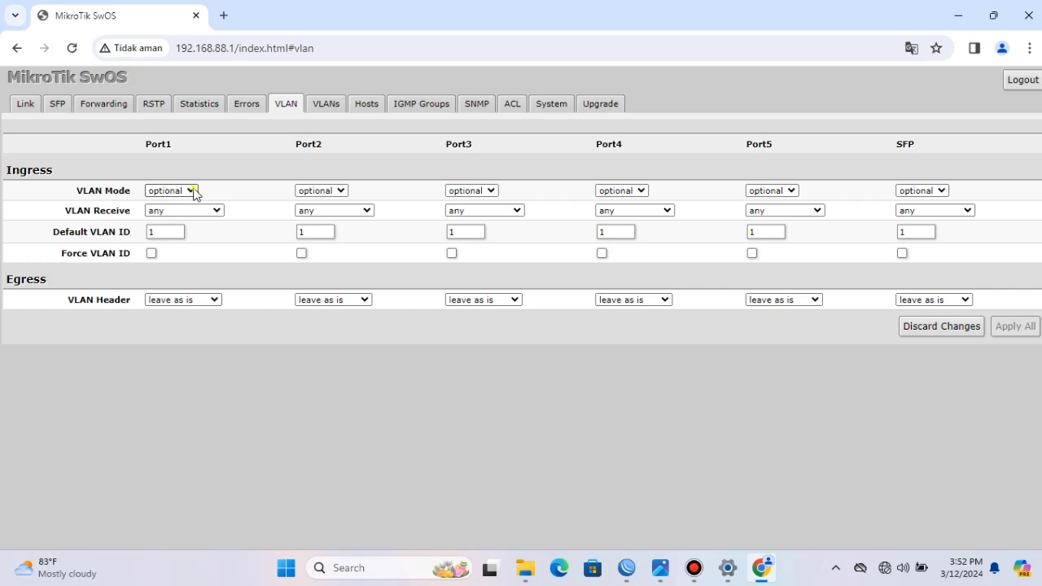
left_click(191, 193)
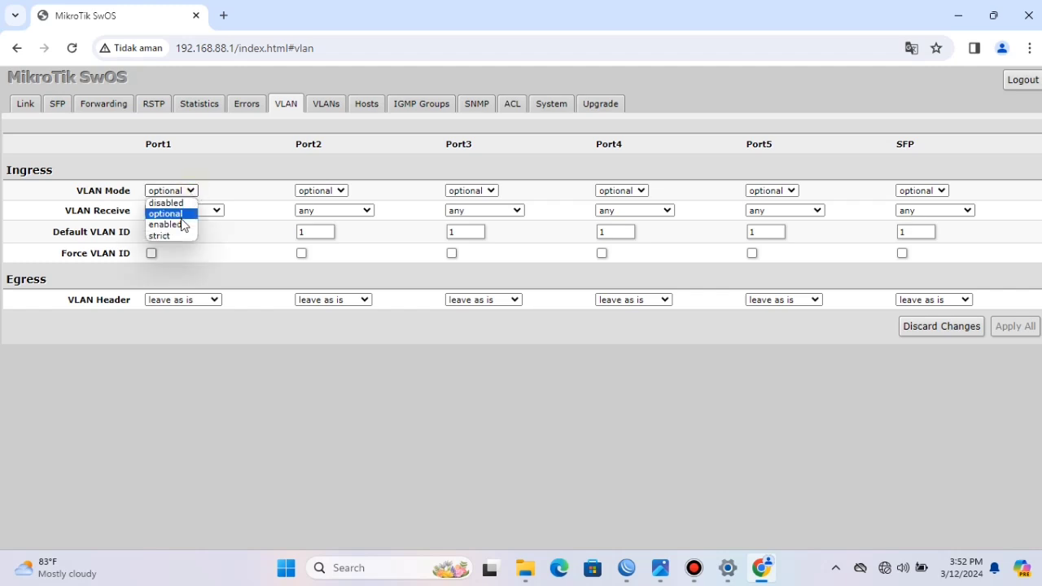
left_click(177, 224)
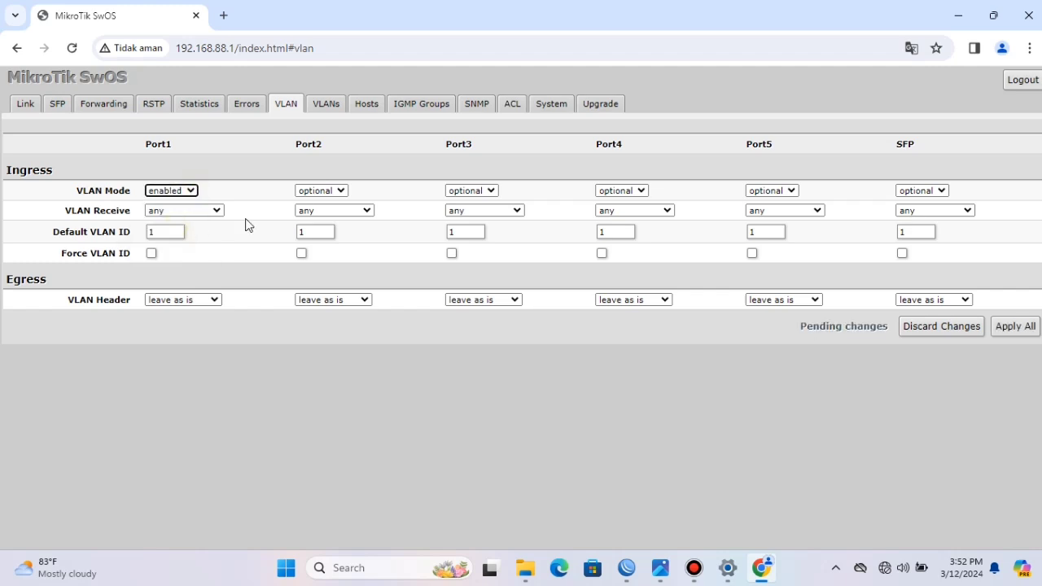
left_click(340, 192)
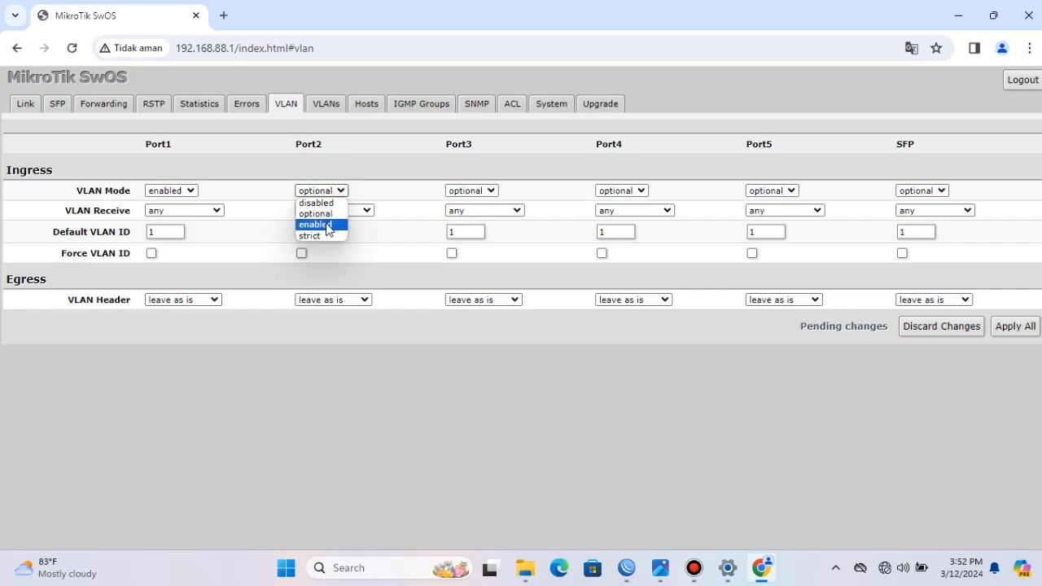
left_click(328, 226)
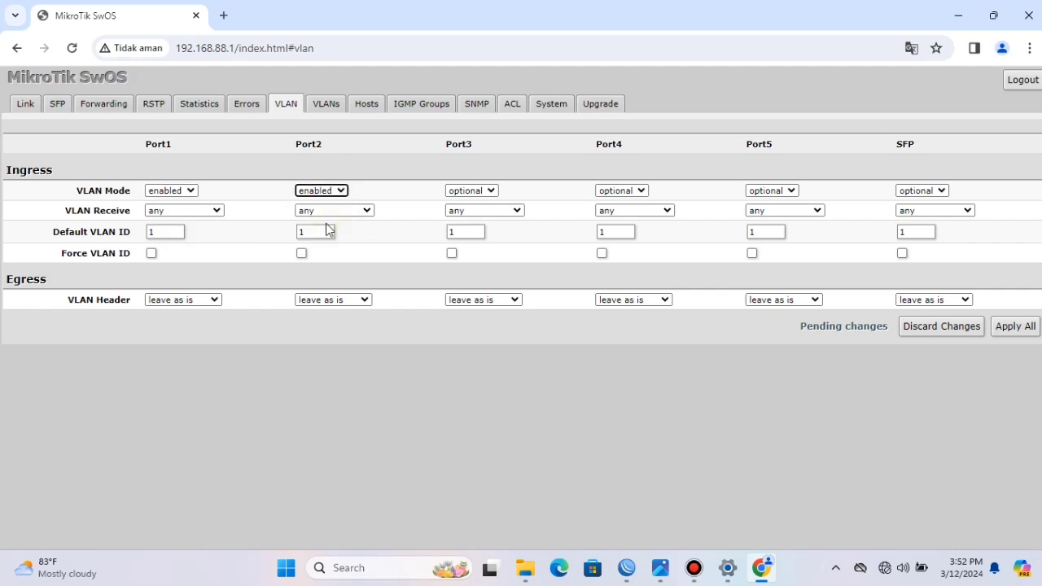
left_click(493, 191)
left_click(476, 225)
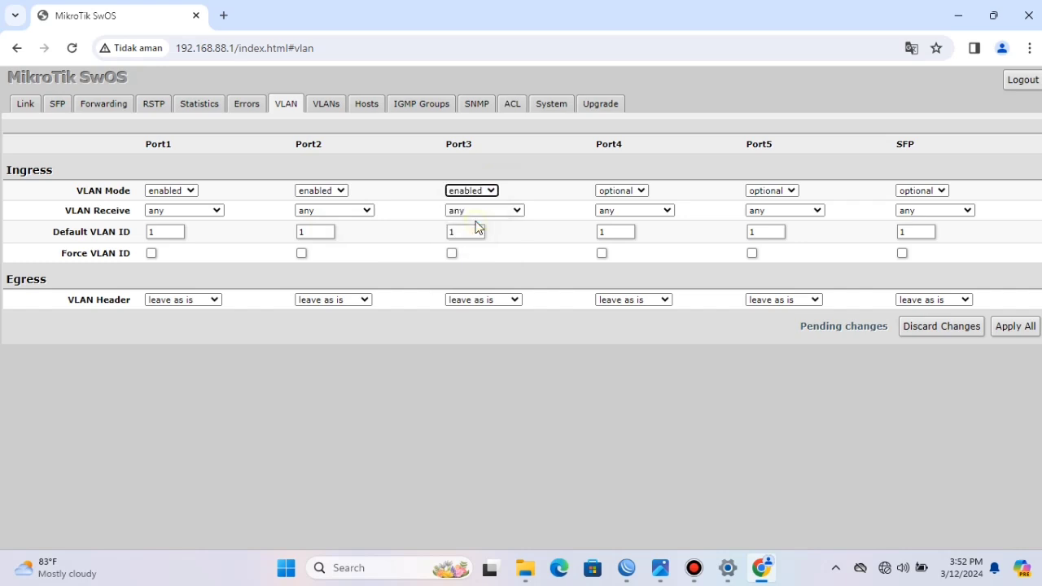
left_click(641, 191)
left_click(620, 224)
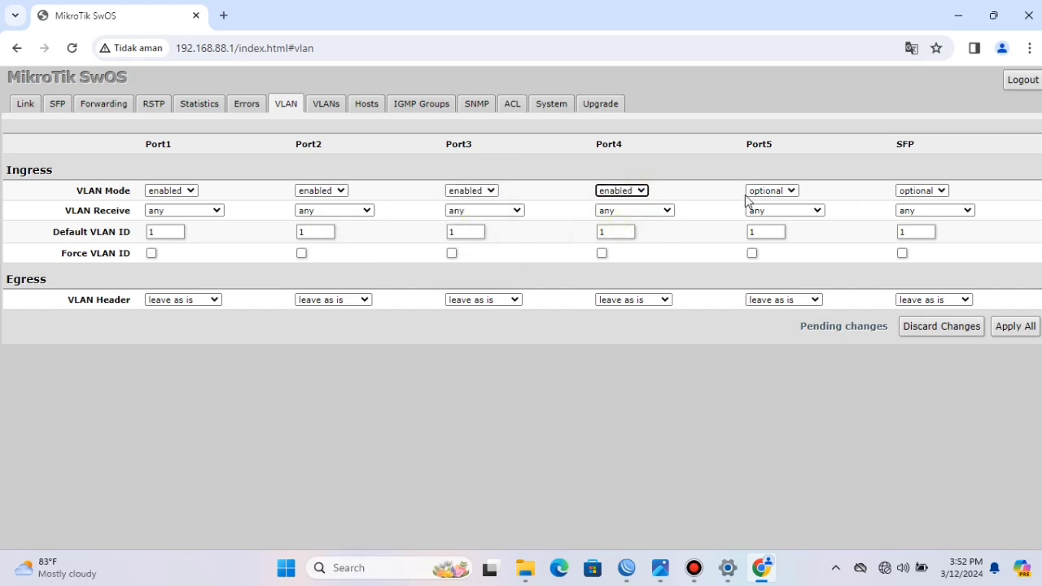
left_click(790, 192)
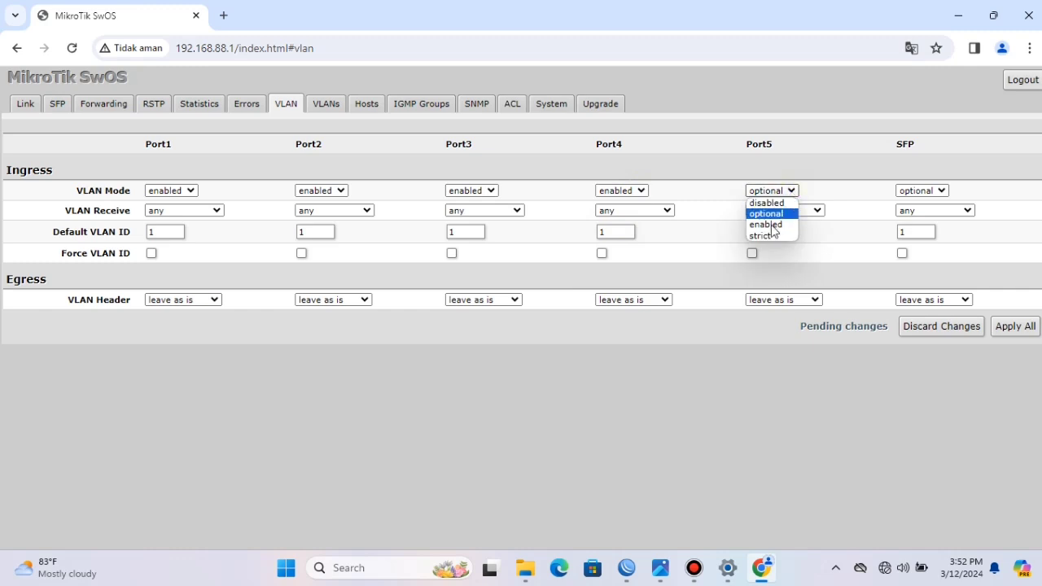
left_click(770, 225)
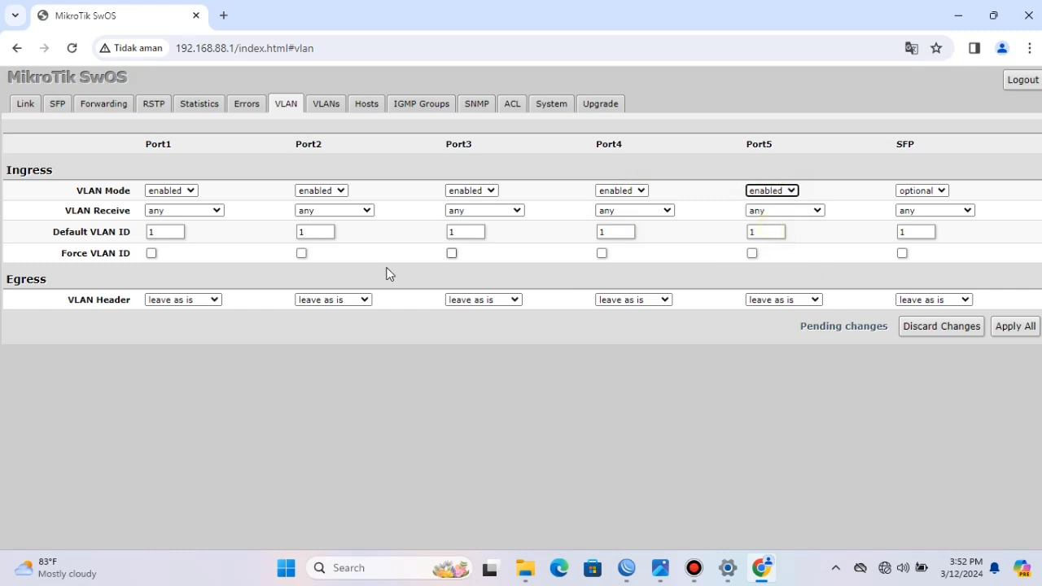
Set the ingress VLAN Receive mode to only tagged for Port1 and only untagged for Port2, Port3 and Port4
left_click(217, 211)
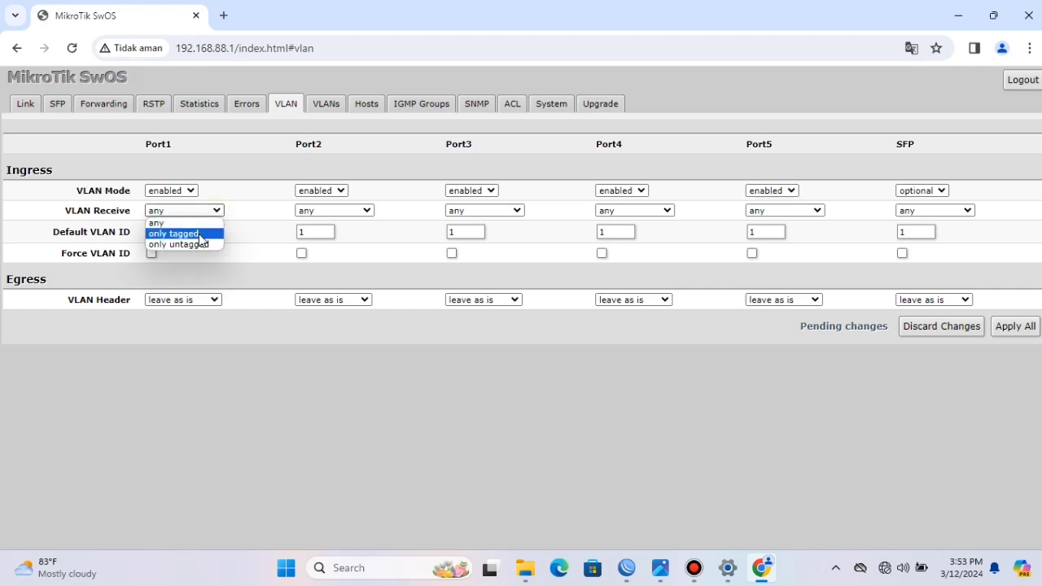
left_click(198, 235)
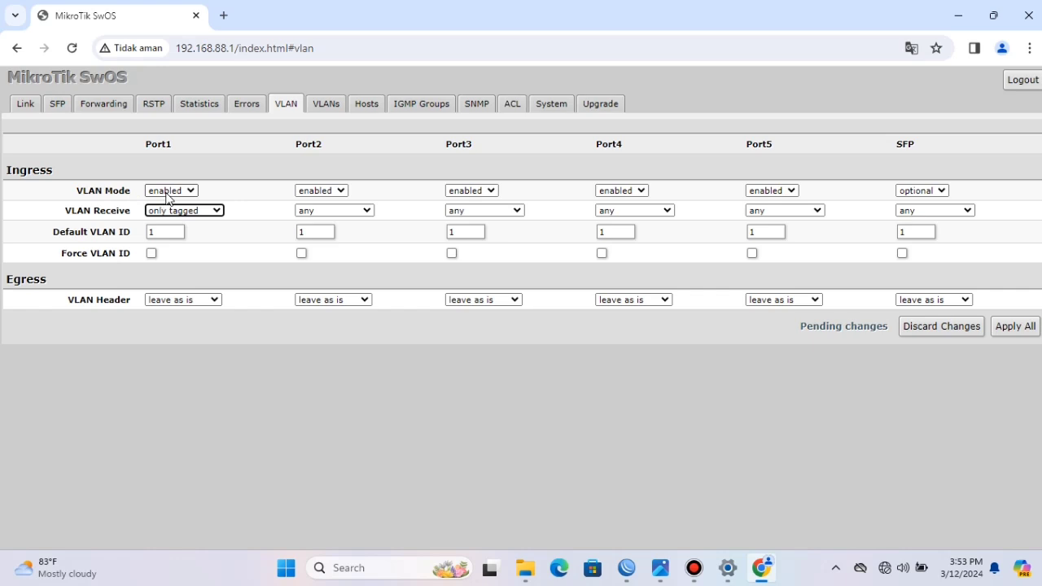
left_click(347, 213)
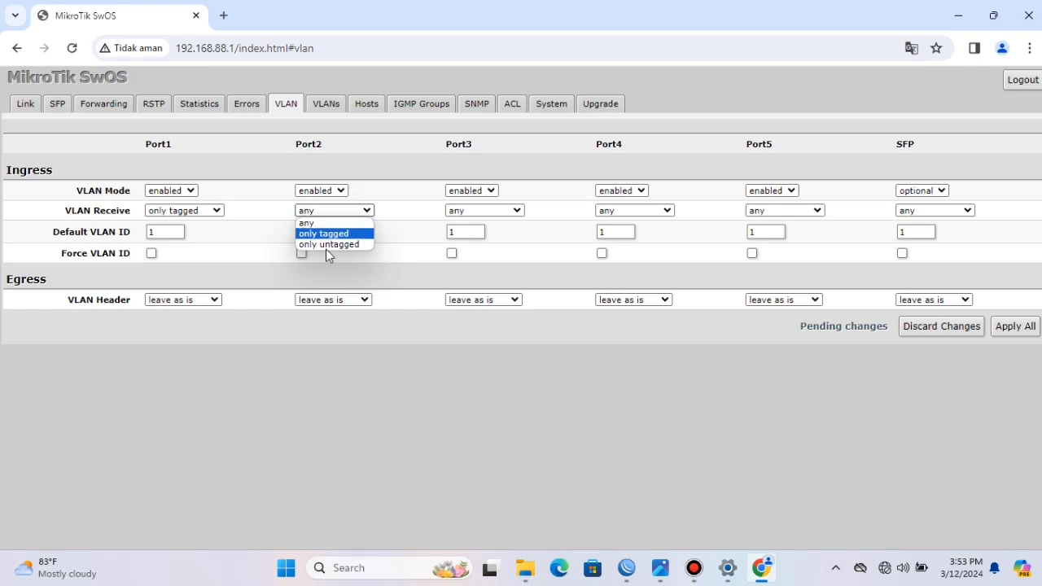
left_click(328, 244)
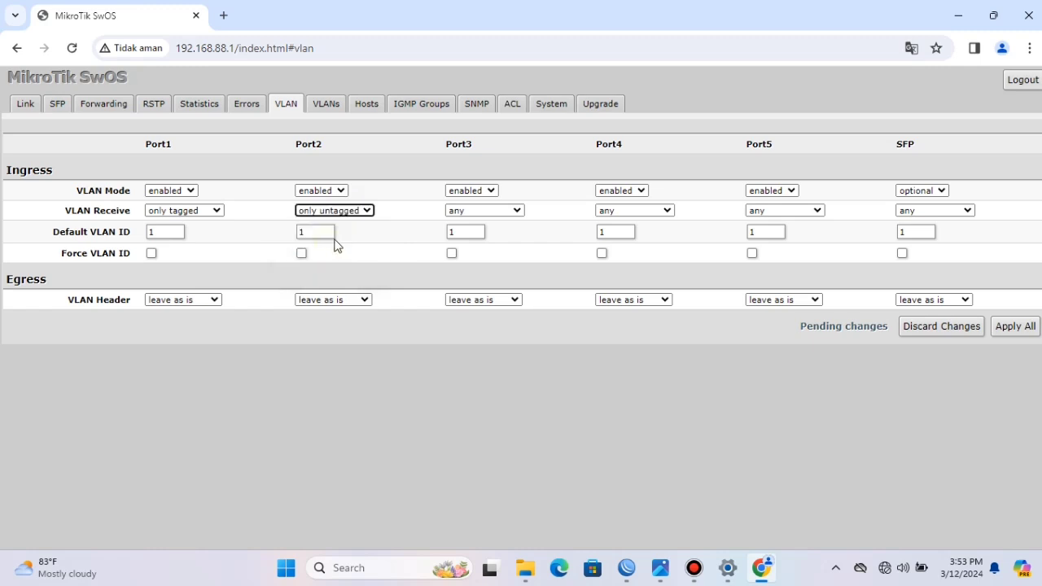
left_click(502, 211)
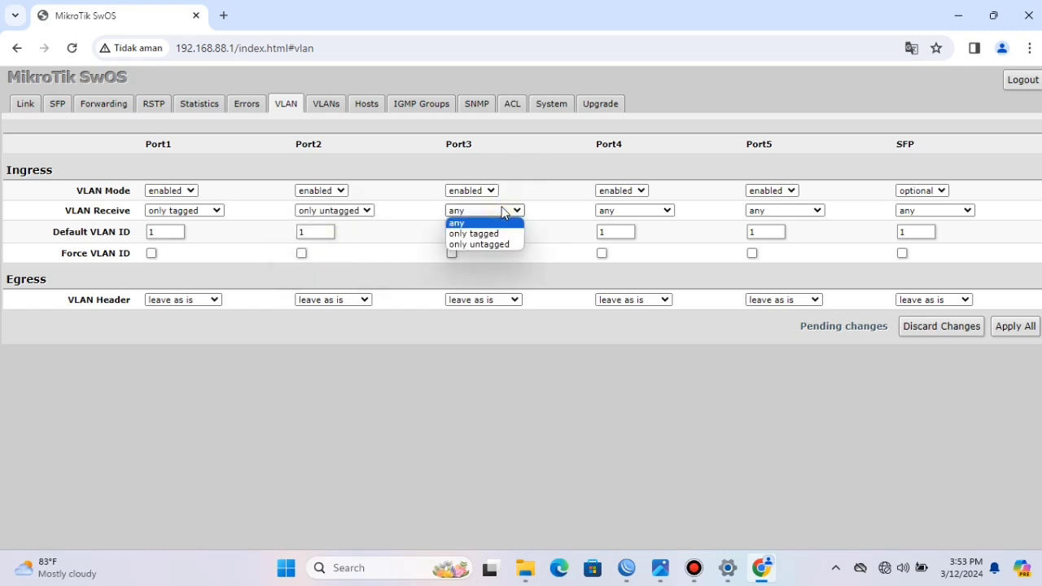
left_click(478, 245)
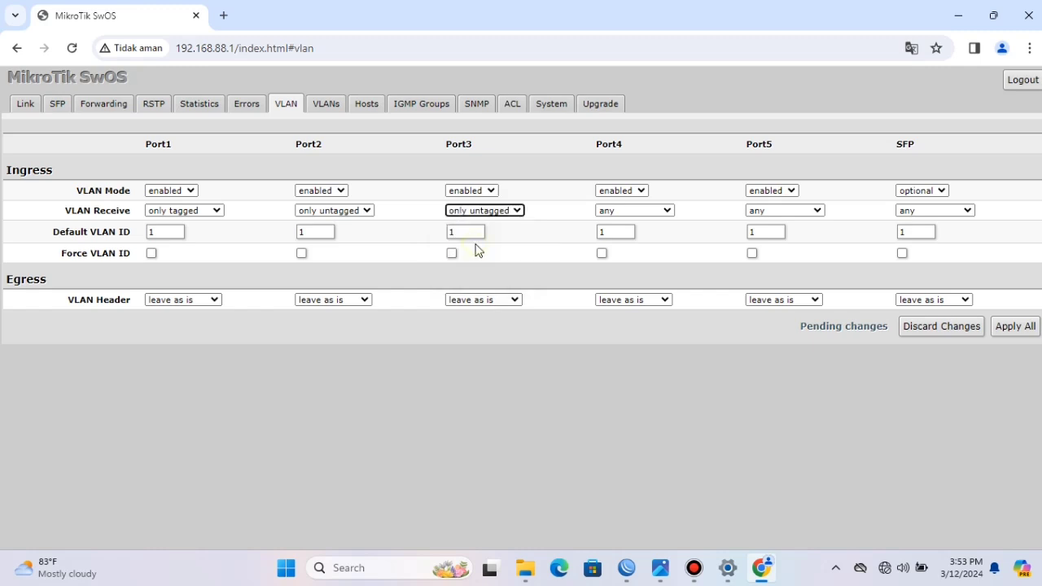
left_click(622, 213)
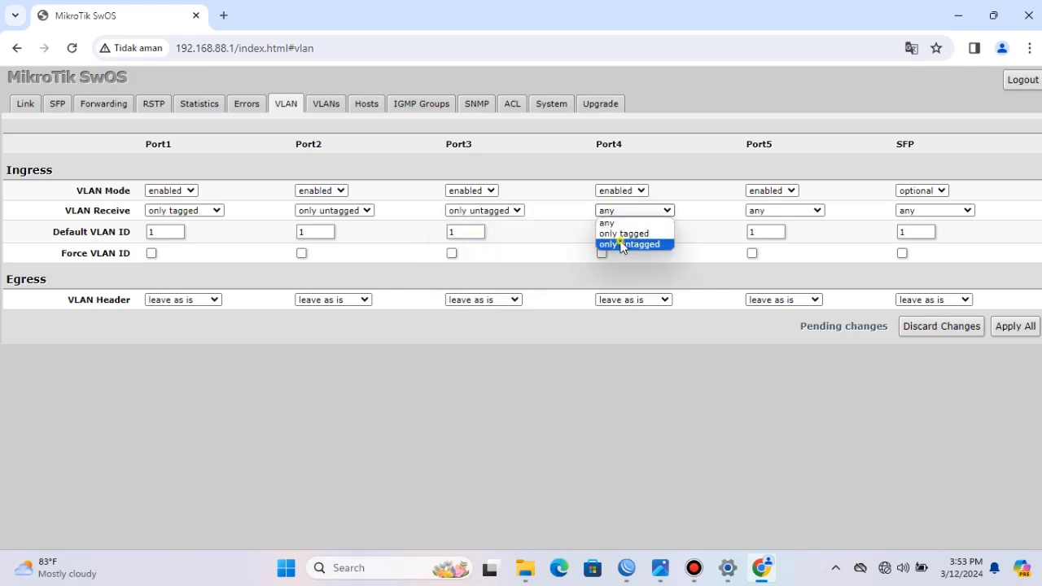
left_click(623, 245)
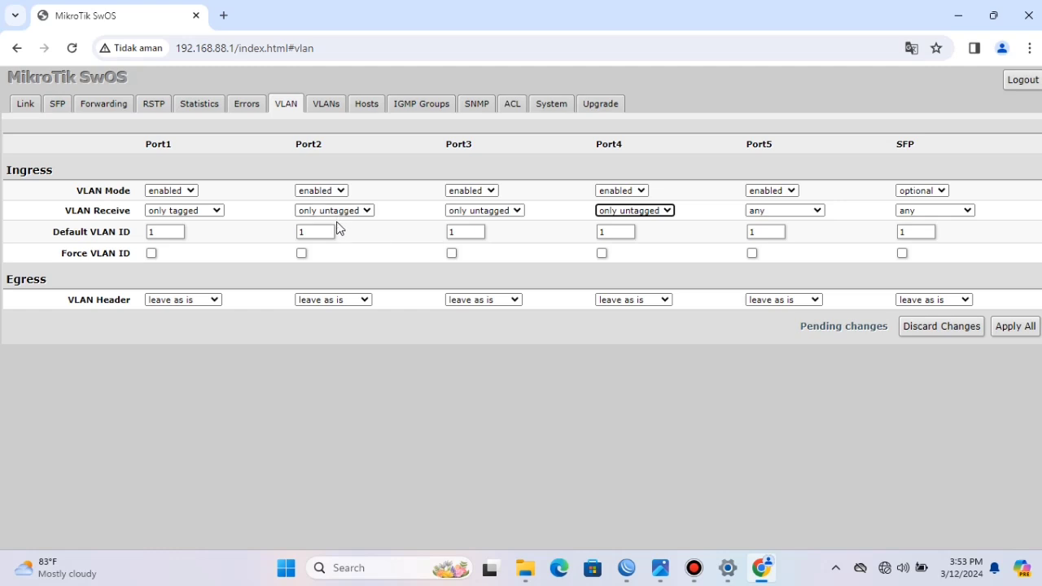
Set the Default VLAN ID to 10 for Port2, 20 for Port3 and 30 for Port4
left_click(316, 232)
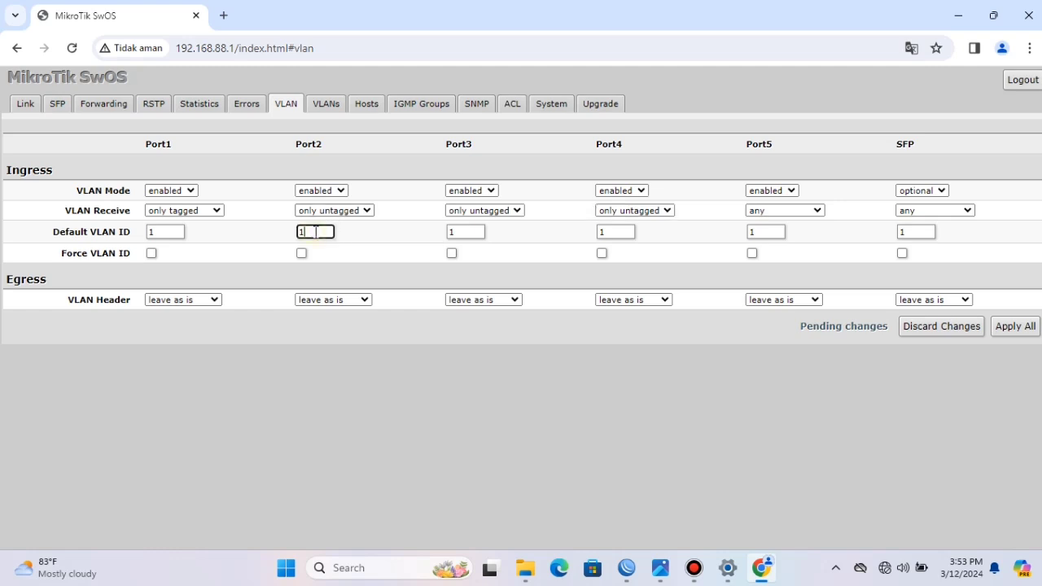
type("0")
left_click(469, 234)
key("BackSpace")
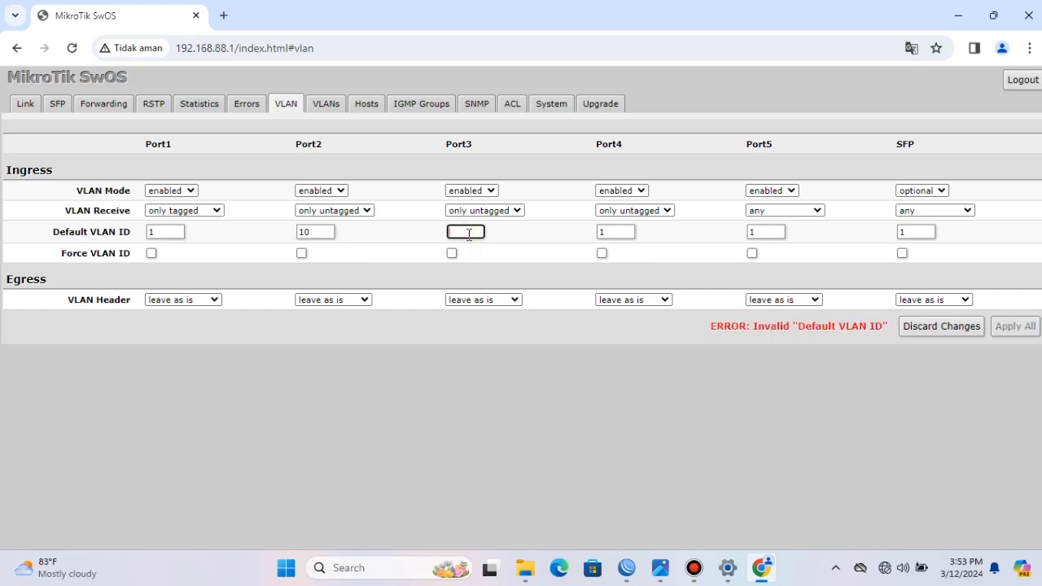
type("20")
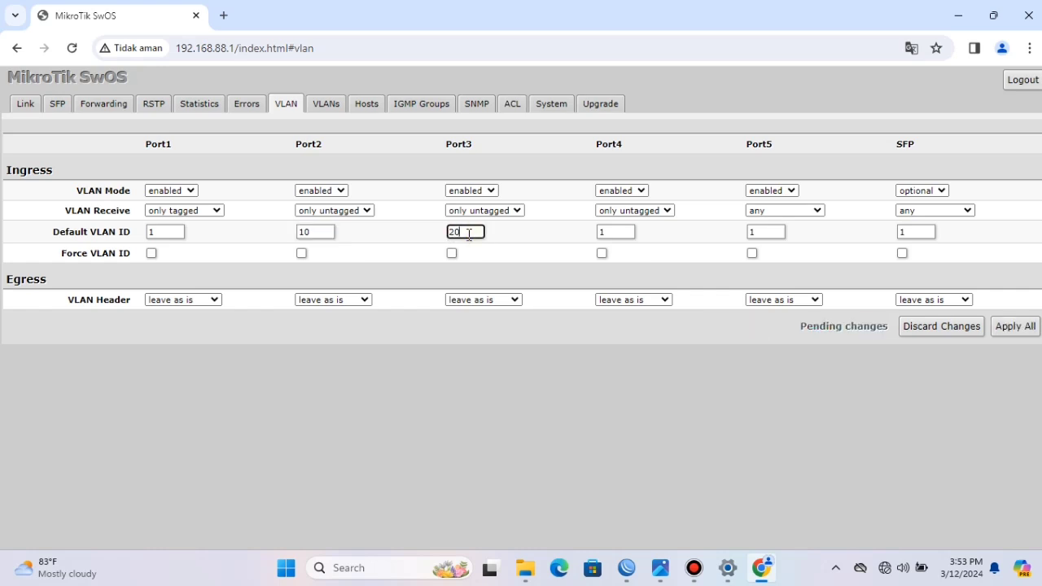
left_click(616, 233)
key("BackSpace")
type("30")
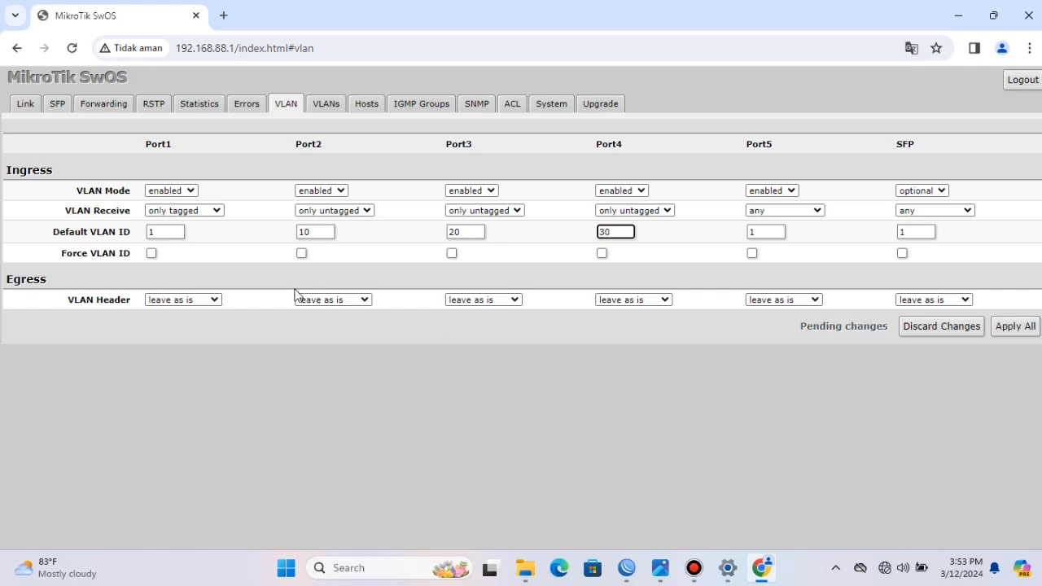
Set the egress VLAN Header to add if missing for Port1 and always strip for Port2 to Port4, and apply all changes
left_click(215, 301)
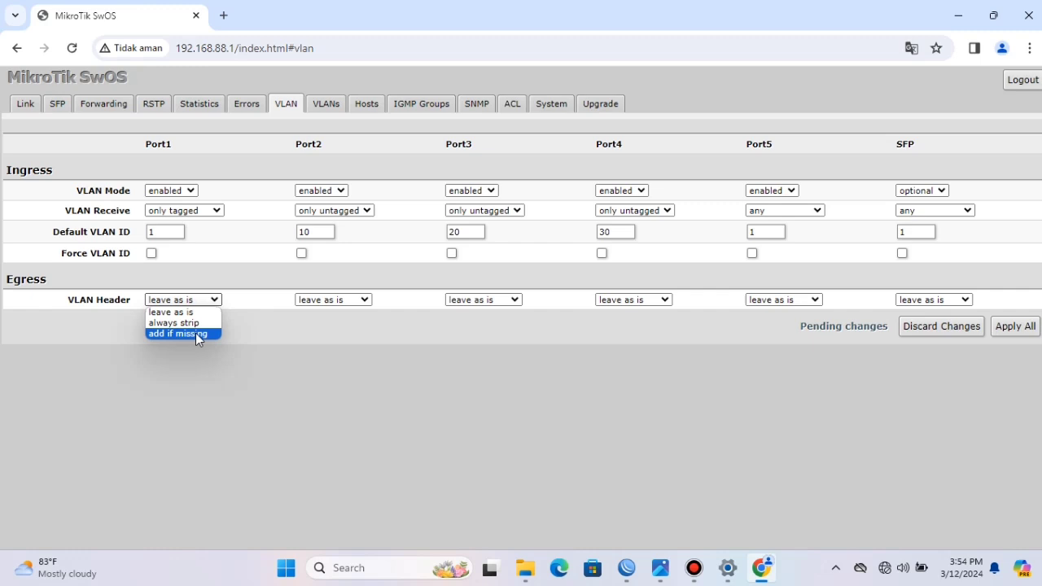
left_click(196, 334)
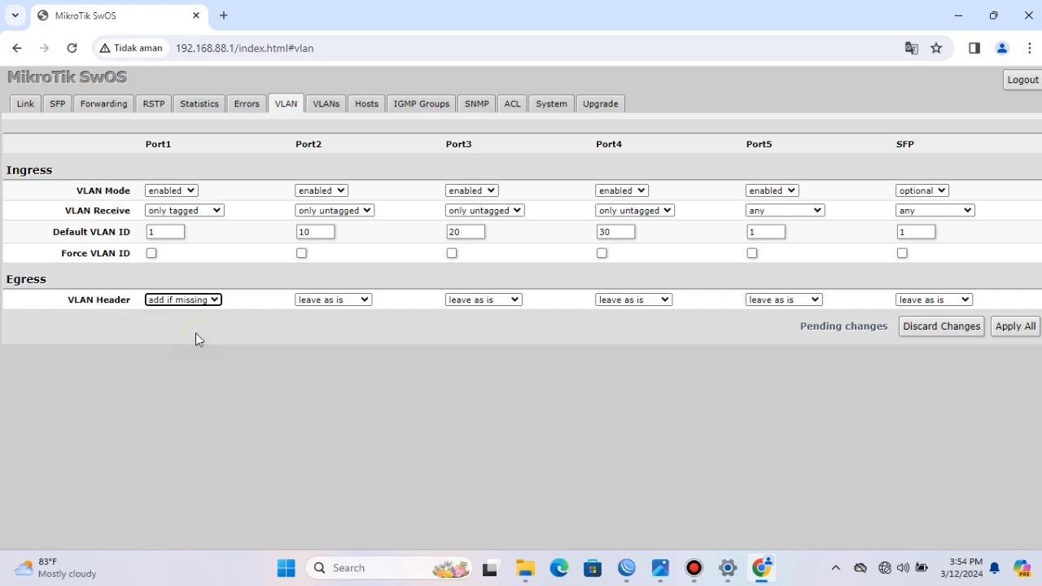
left_click(364, 301)
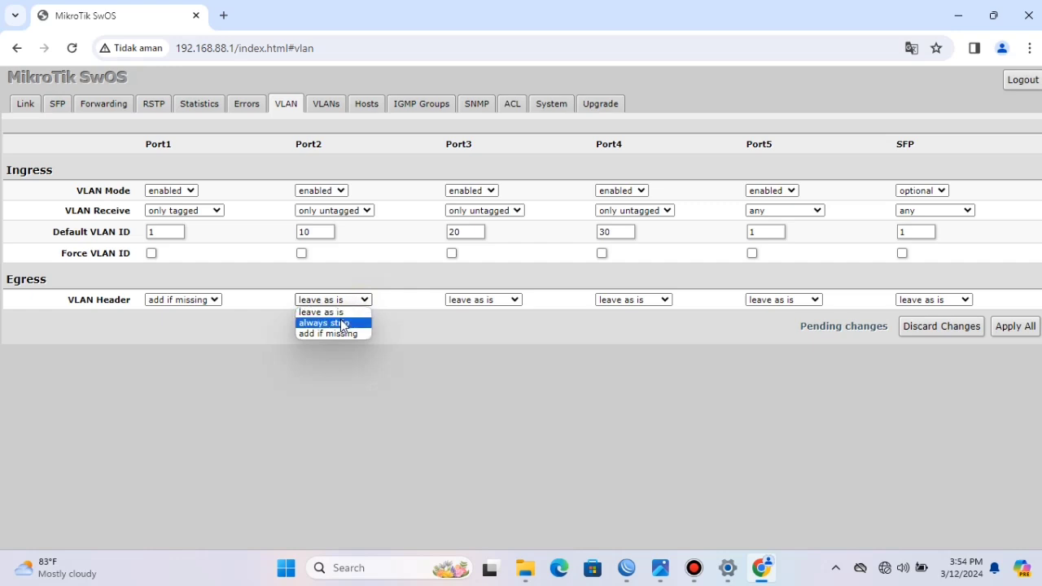
left_click(338, 322)
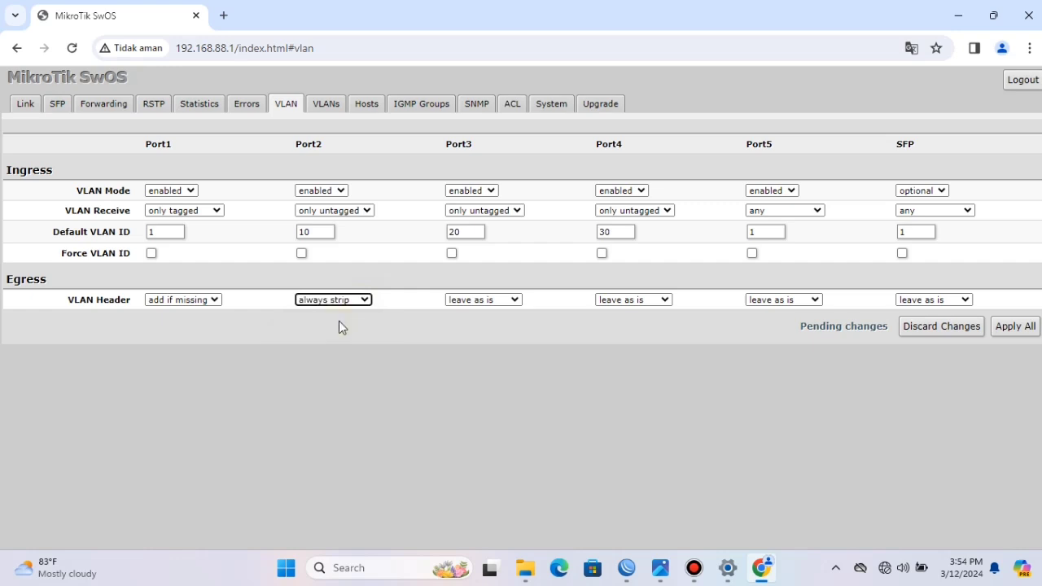
left_click(515, 302)
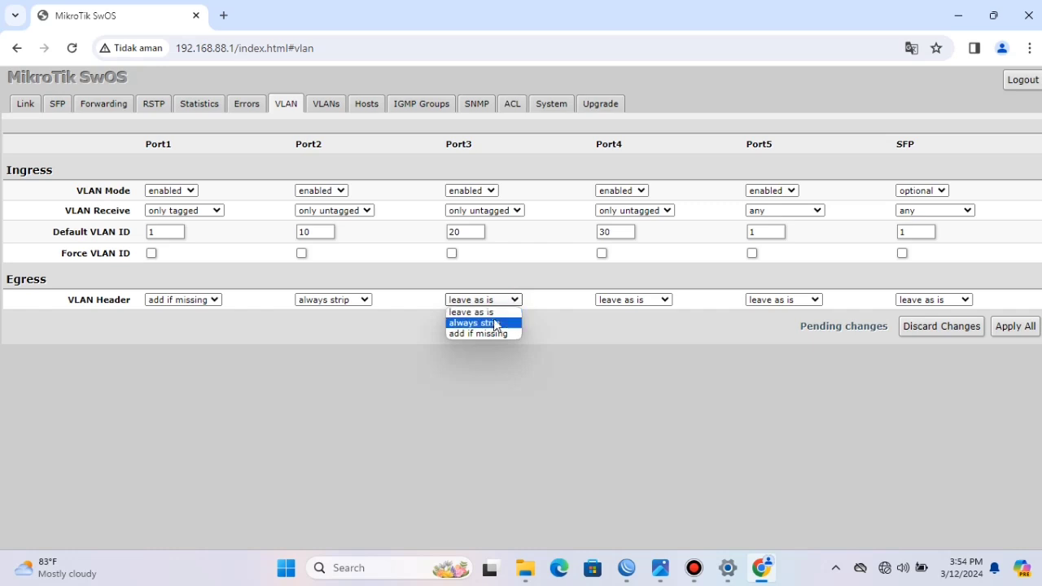
left_click(491, 323)
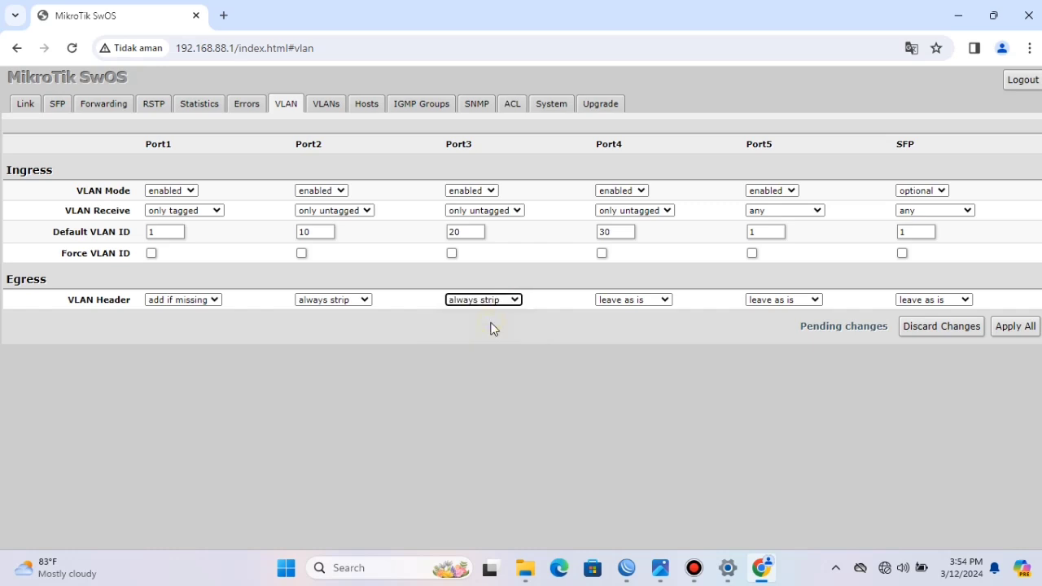
left_click(665, 301)
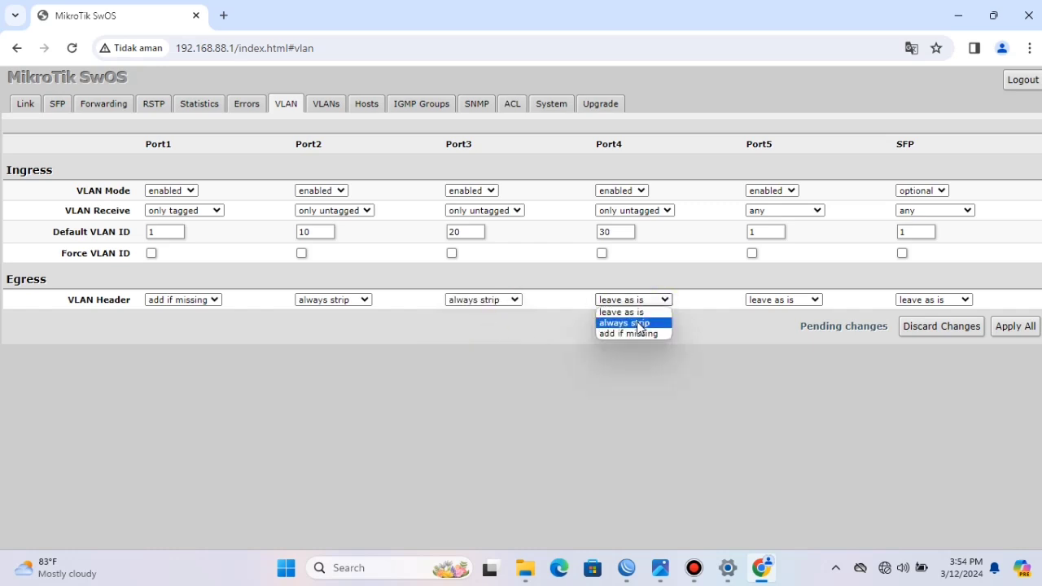
left_click(638, 323)
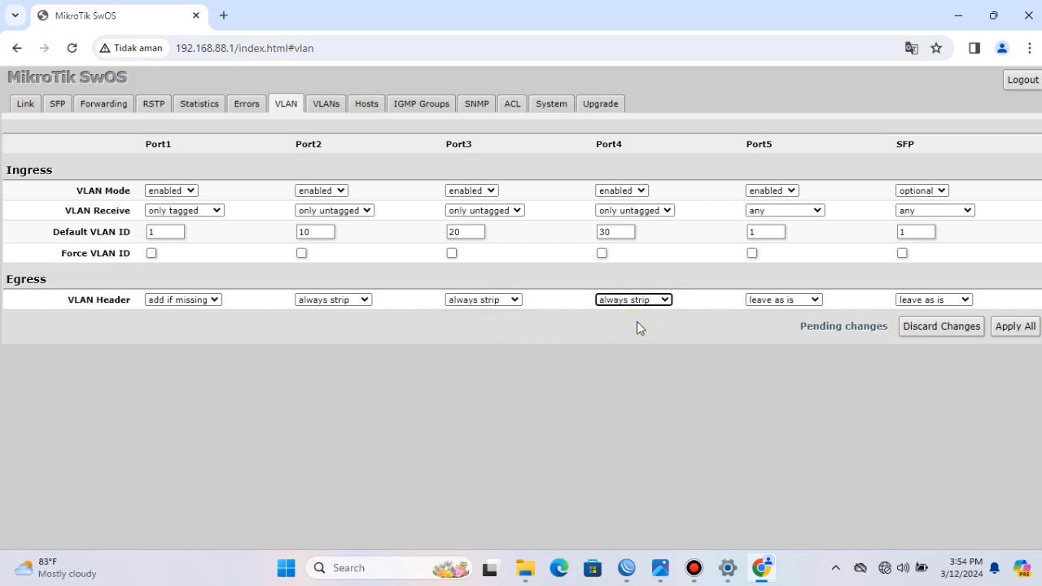
left_click(1013, 329)
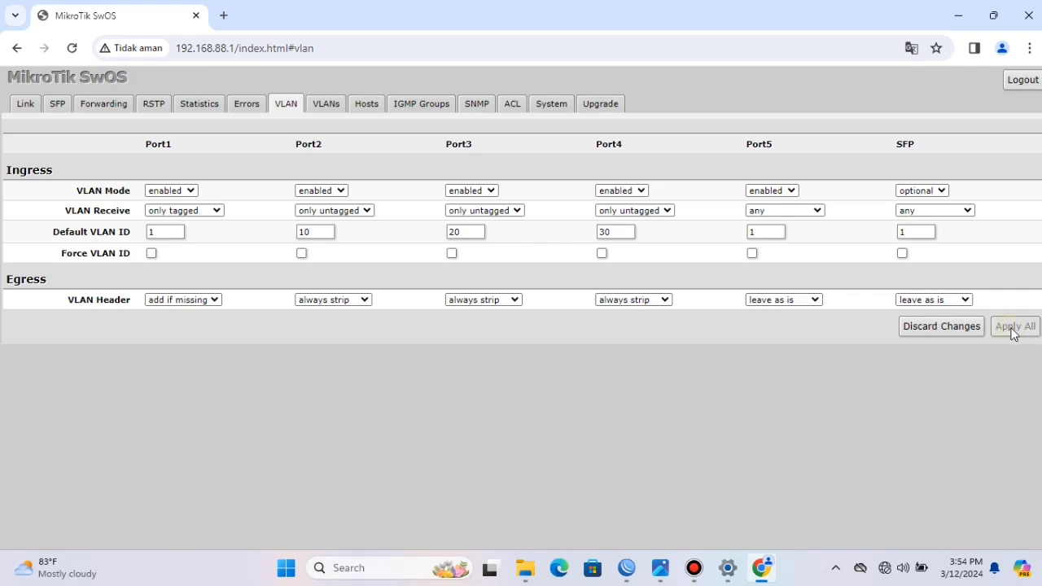
Append an entry with VLAN ID 10 to the switch's VLANs table
left_click(329, 104)
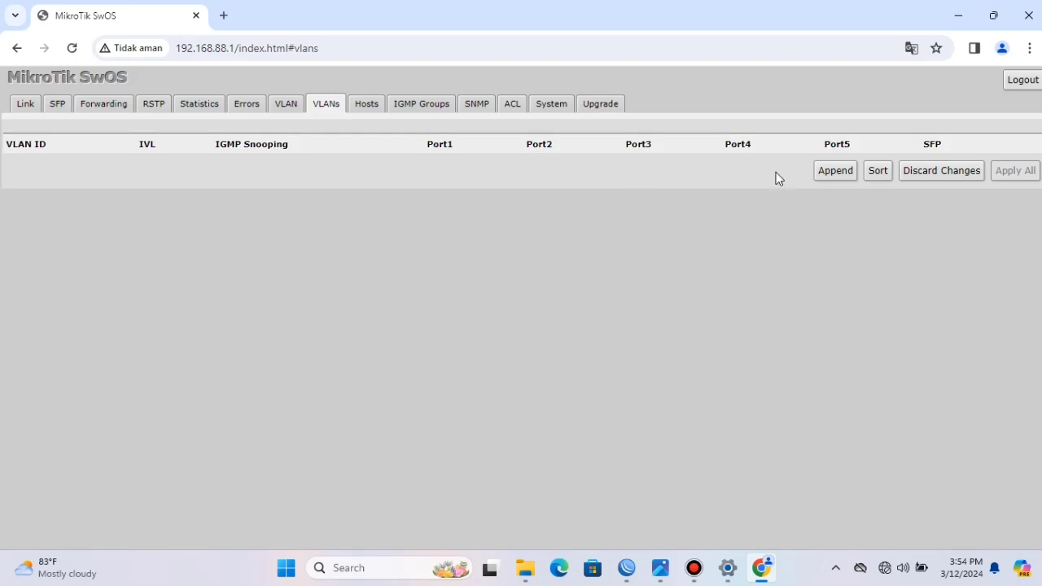
left_click(834, 178)
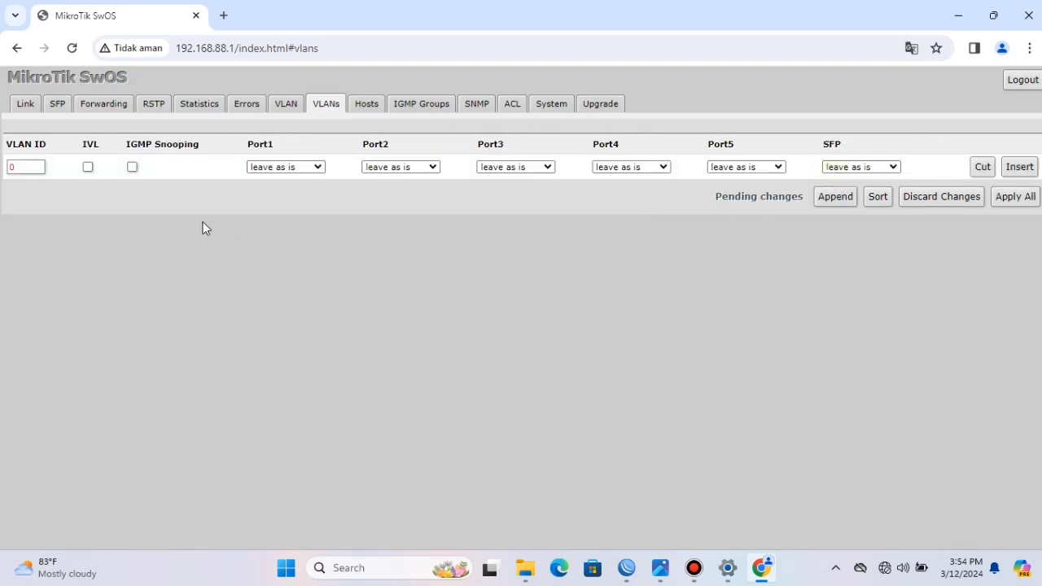
left_click(36, 167)
key("BackSpace")
type("10")
For VLAN 10, set Port1 to add if missing, Port2 to always strip, and Port3 and Port4 to not a member
left_click(319, 167)
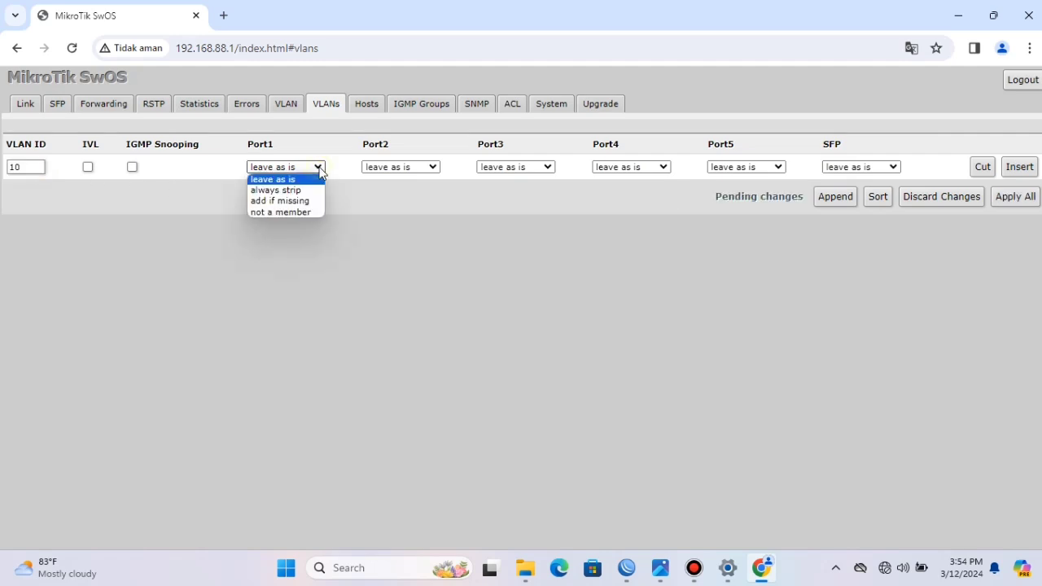
left_click(297, 201)
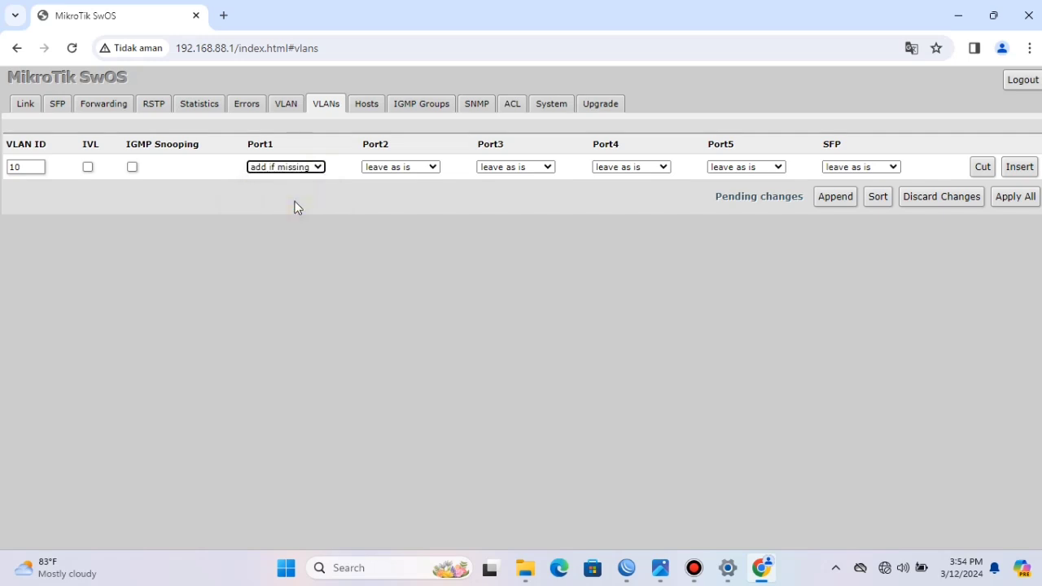
left_click(434, 167)
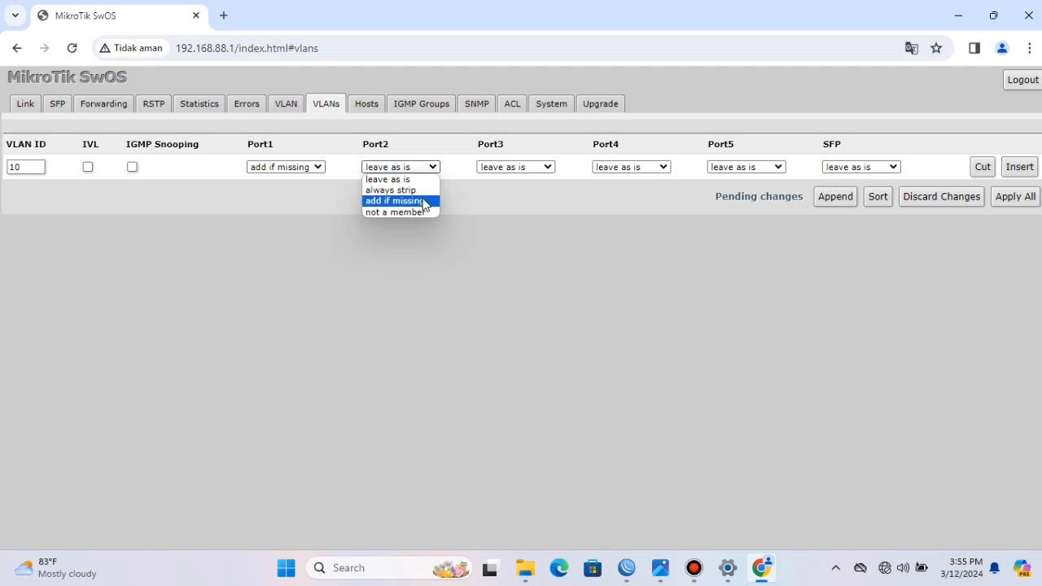
left_click(416, 191)
left_click(550, 167)
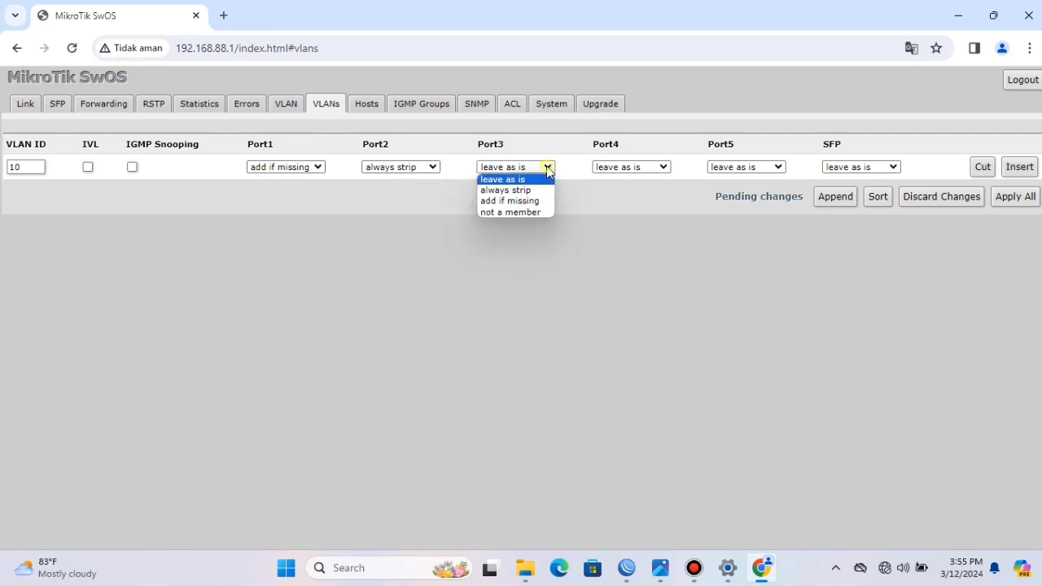
left_click(522, 212)
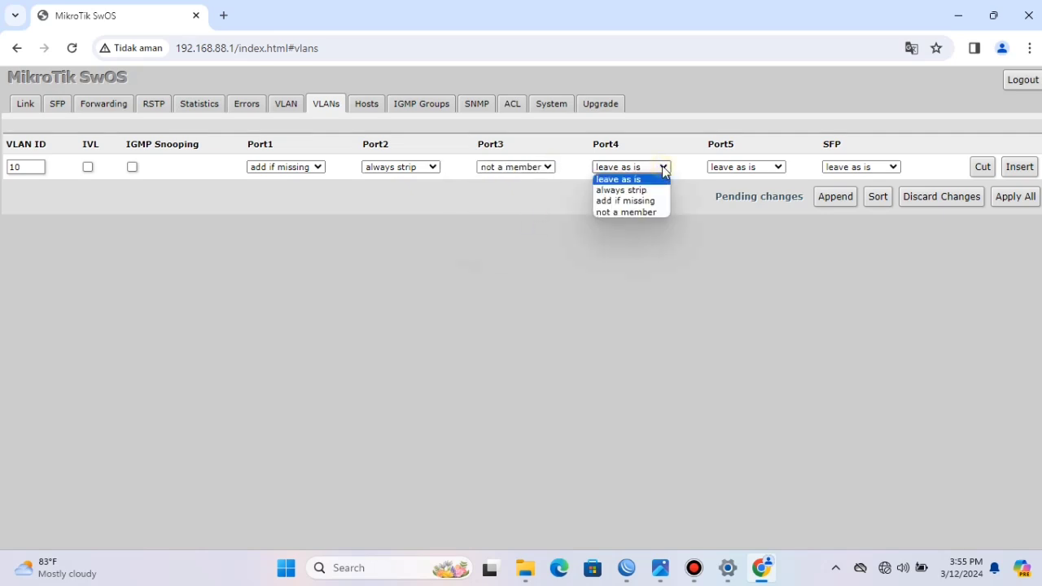
left_click(642, 210)
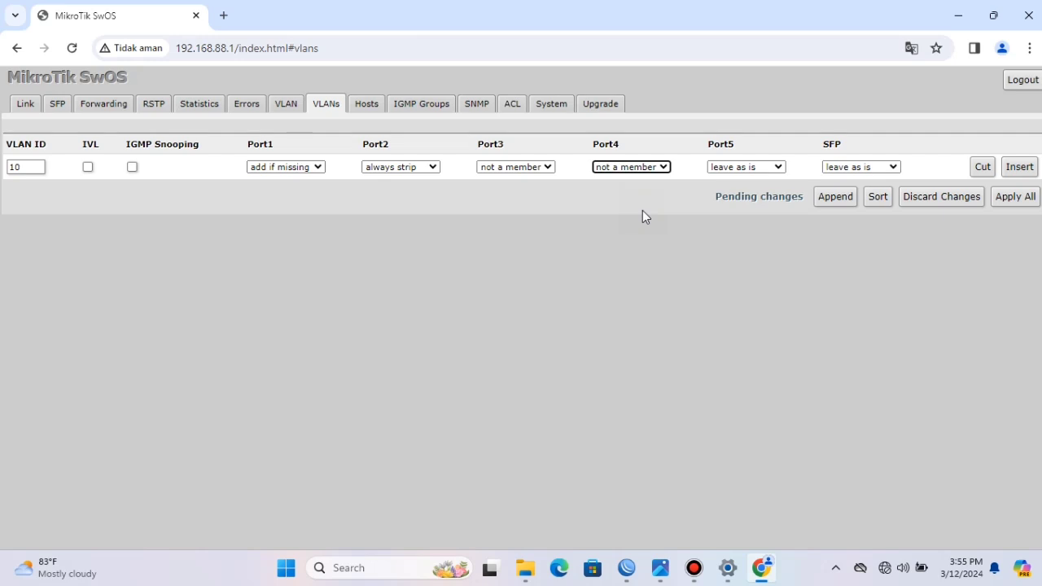
Append a second entry with VLAN ID 20 to the VLANs table
left_click(833, 197)
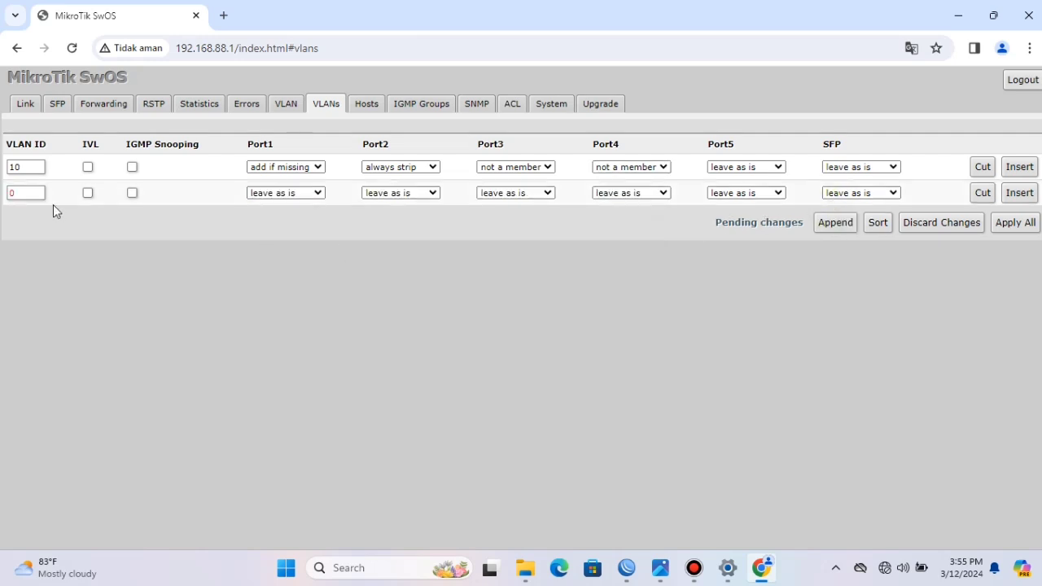
left_click(25, 193)
key("BackSpace")
type("20")
For VLAN 20, set Port1 to add if missing, Port2 to not a member, Port3 to always strip, and Port4 to not a member
left_click(316, 197)
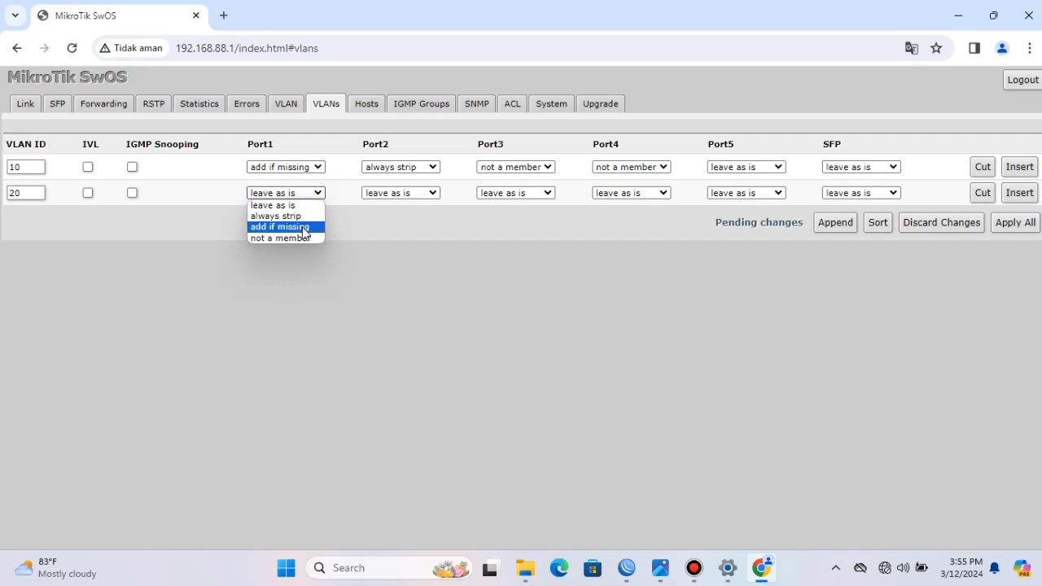
left_click(301, 227)
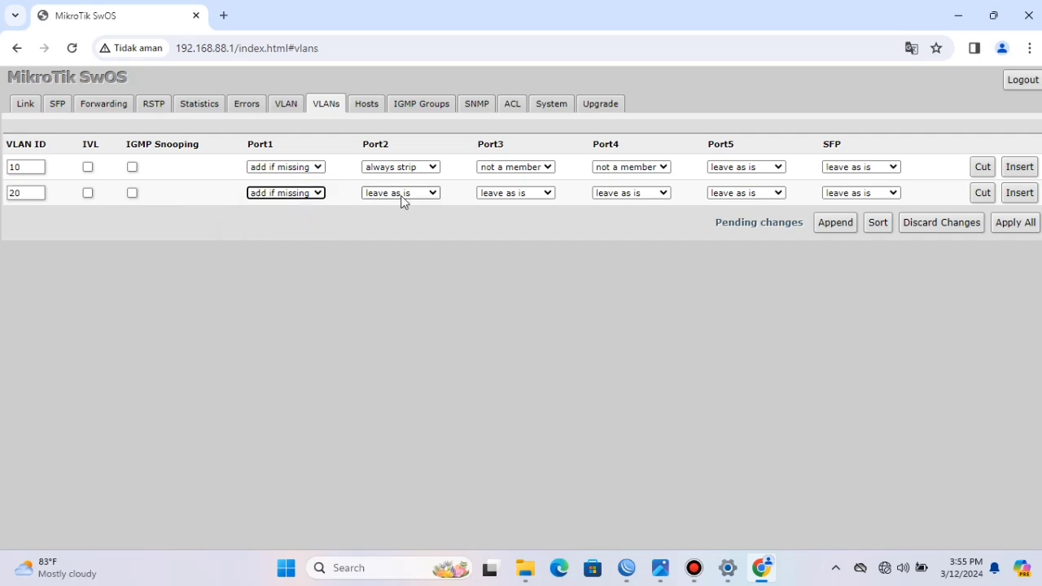
left_click(432, 194)
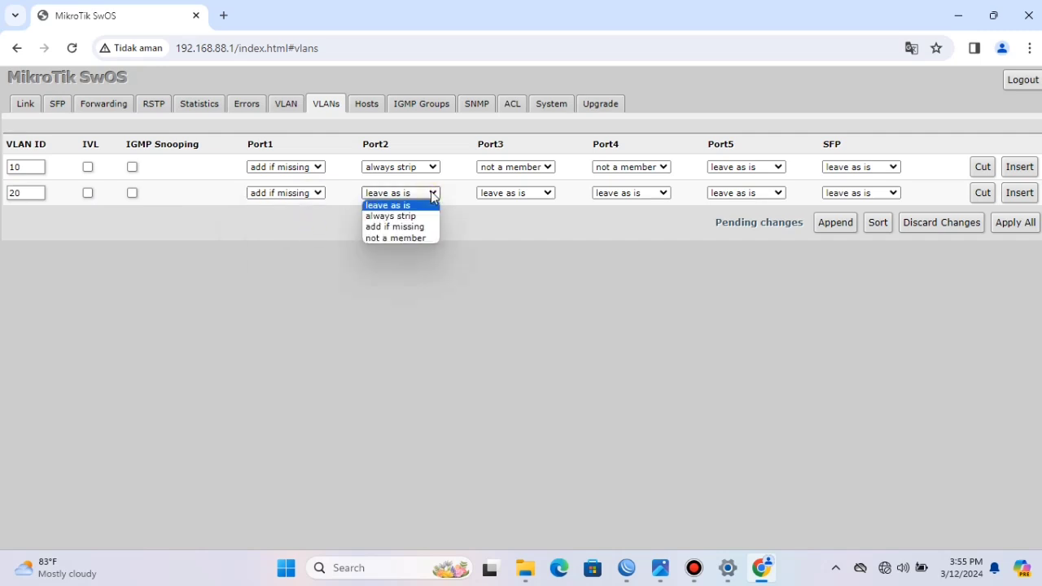
left_click(413, 238)
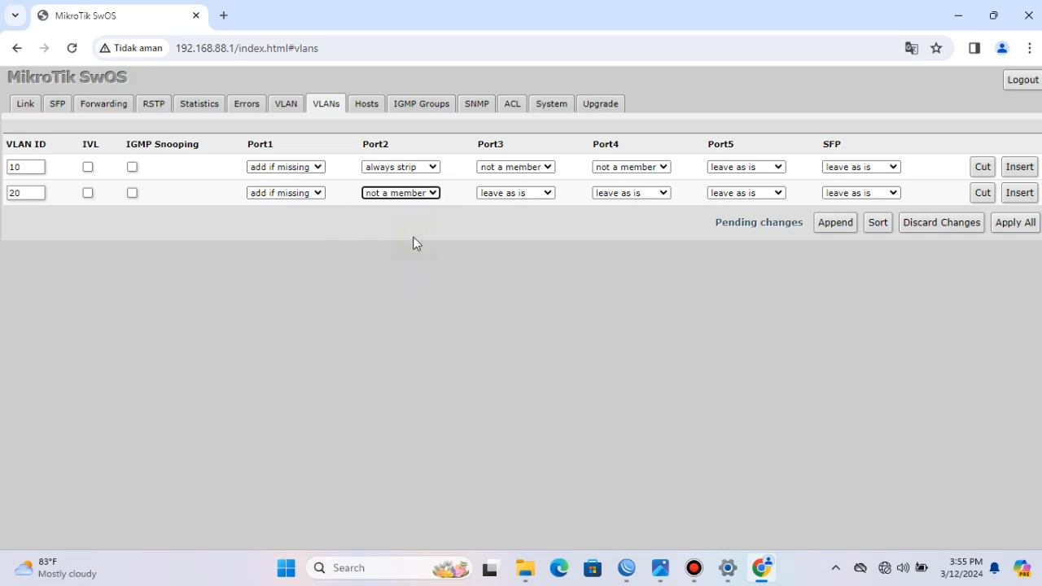
left_click(546, 195)
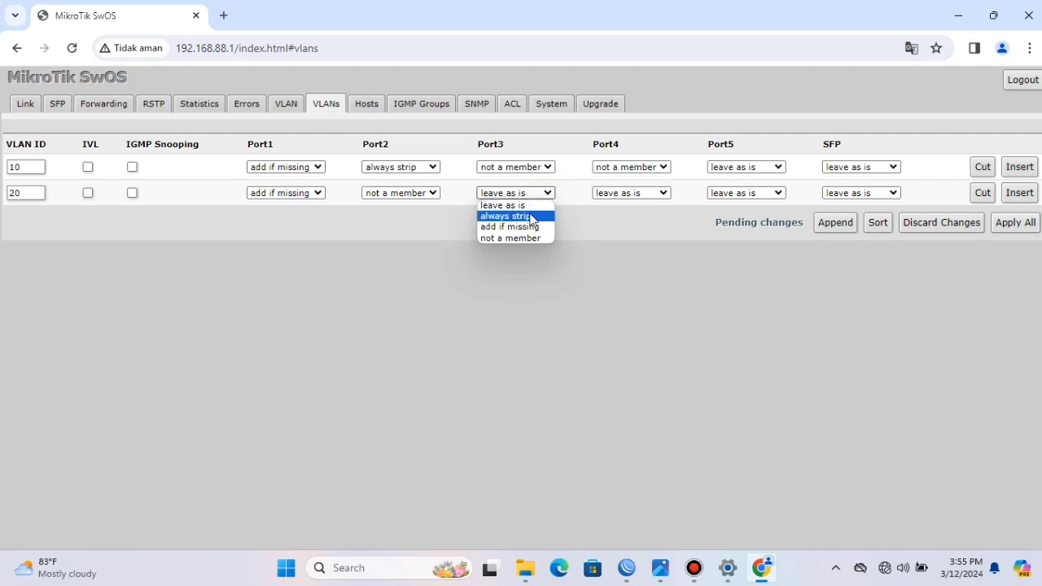
left_click(531, 216)
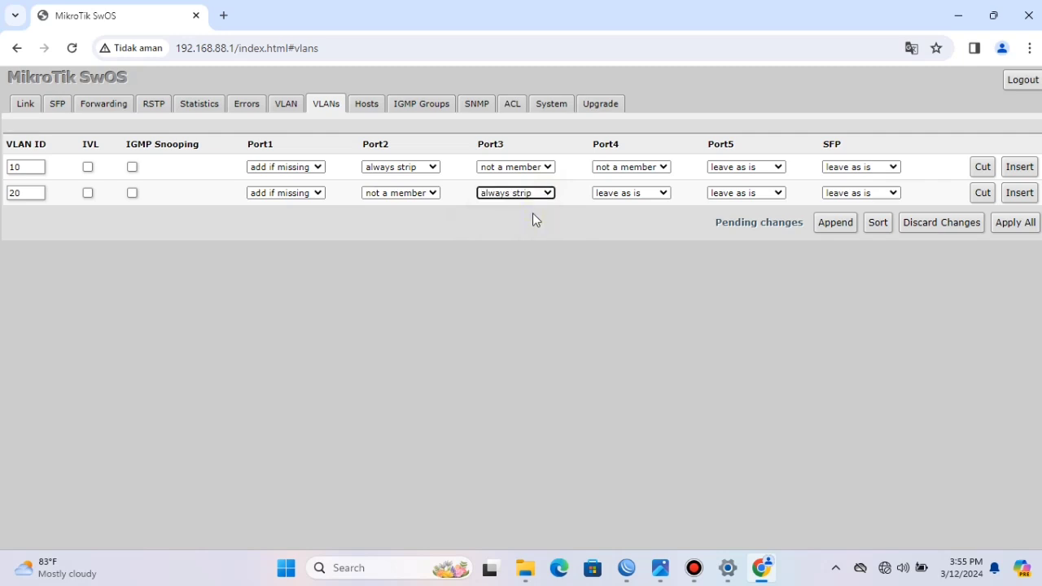
left_click(664, 194)
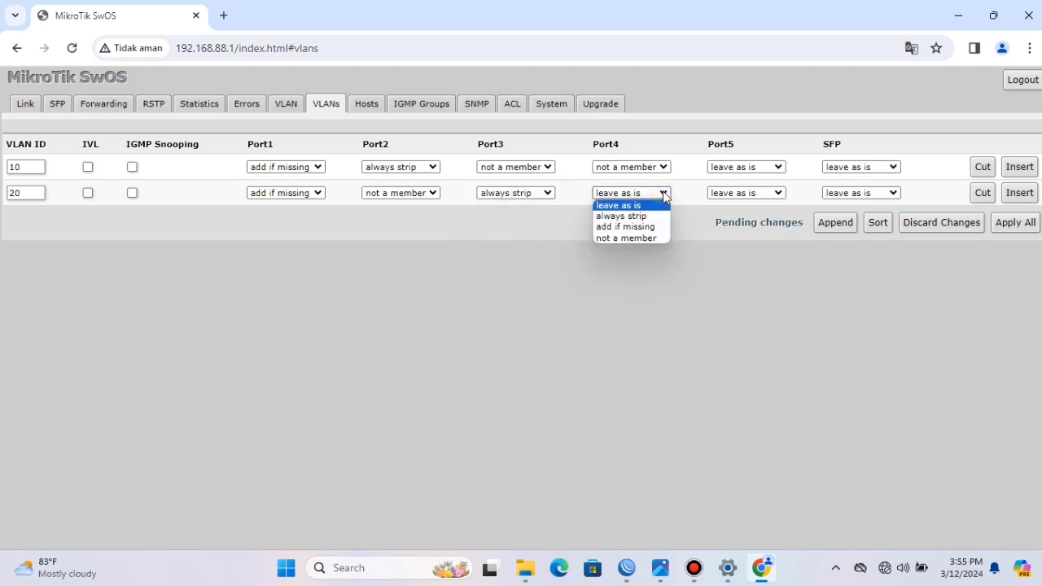
left_click(638, 237)
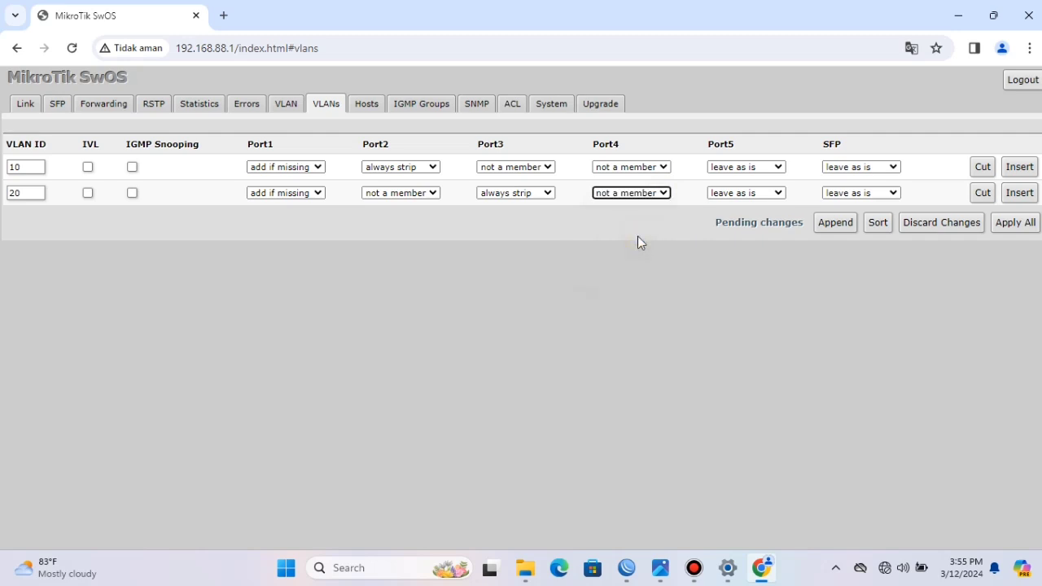
Append a third entry with VLAN ID 30 to the VLANs table
left_click(837, 222)
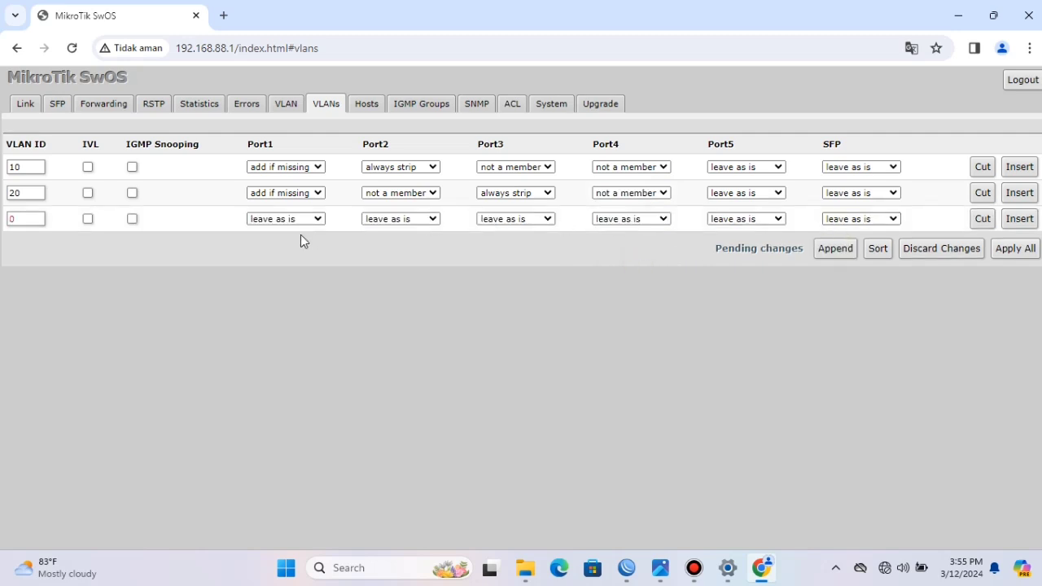
left_click(29, 215)
type("30")
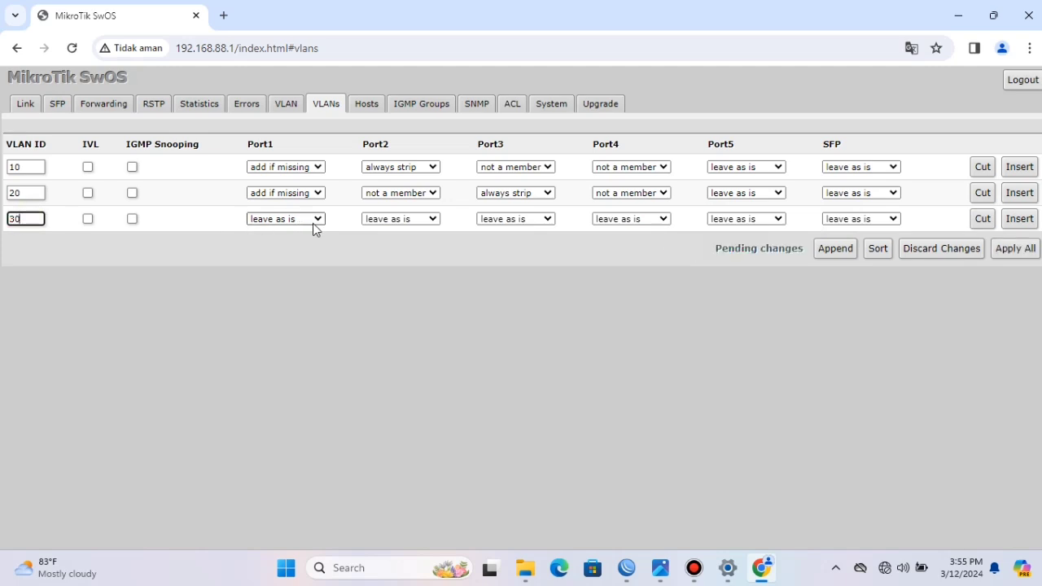
For VLAN 30, set Port1 to add if missing, Port2 and Port3 to not a member, and Port4 to always strip
left_click(317, 222)
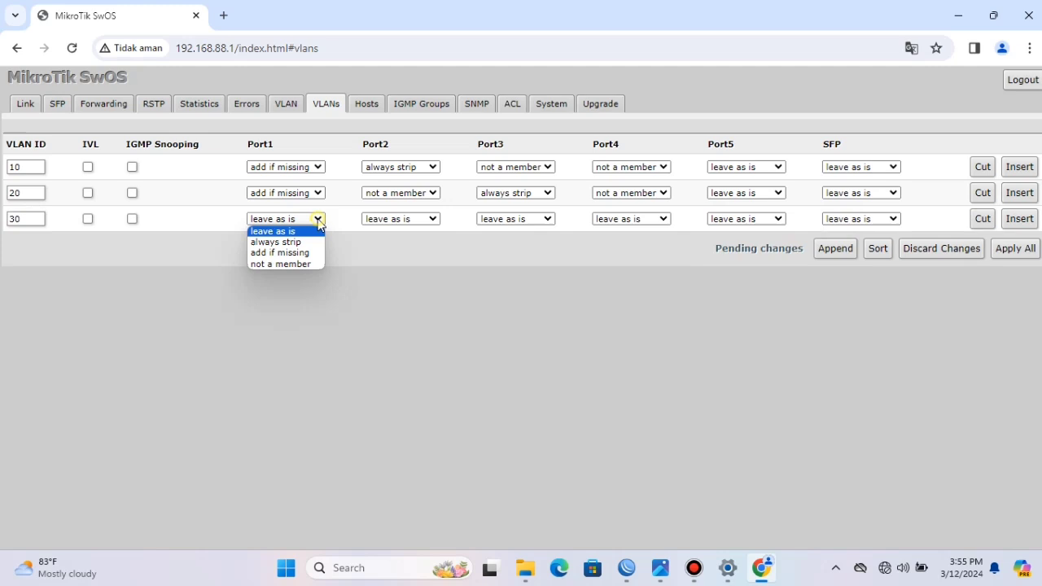
left_click(303, 258)
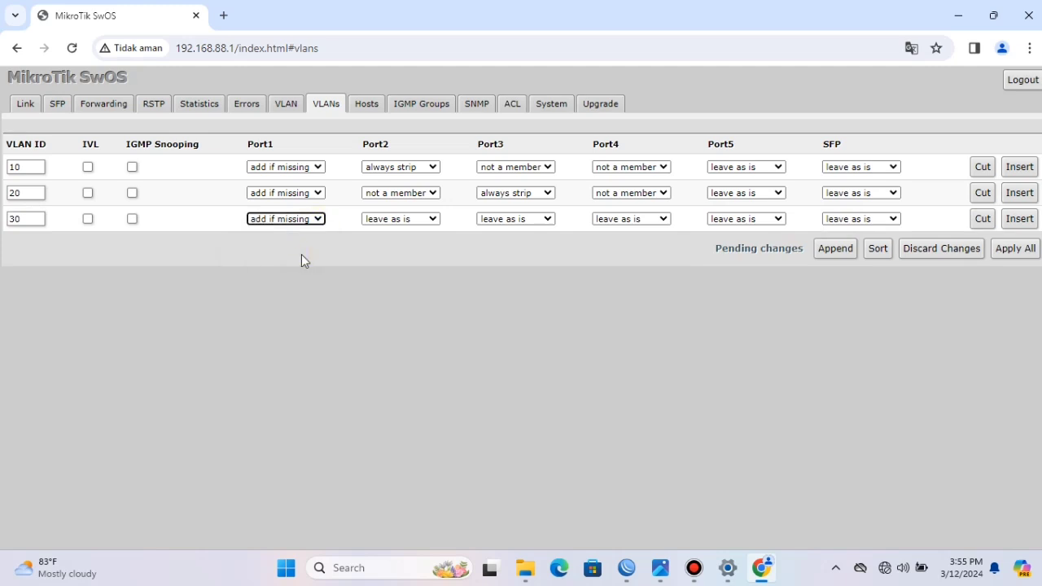
left_click(435, 221)
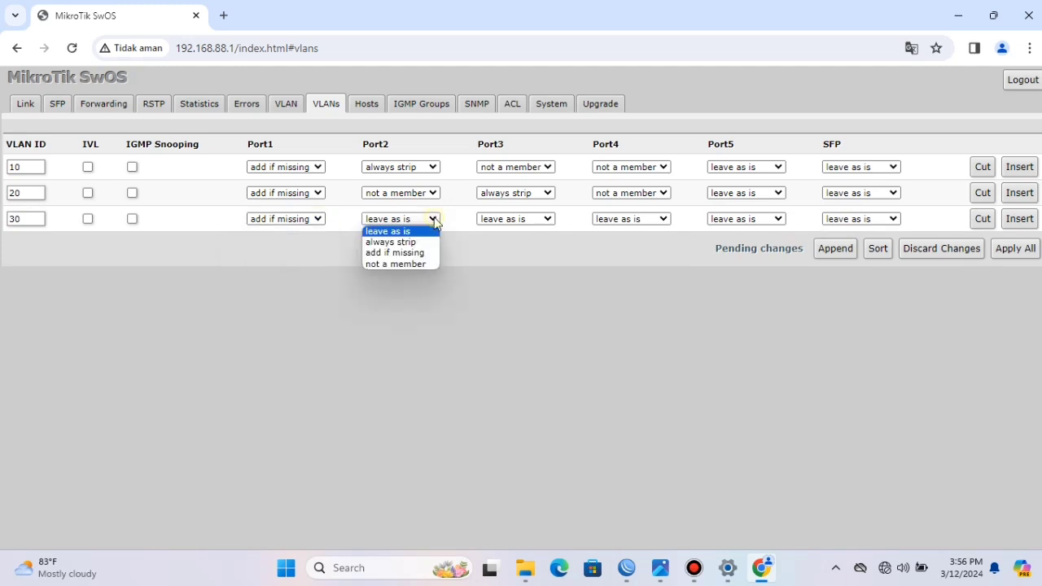
left_click(415, 265)
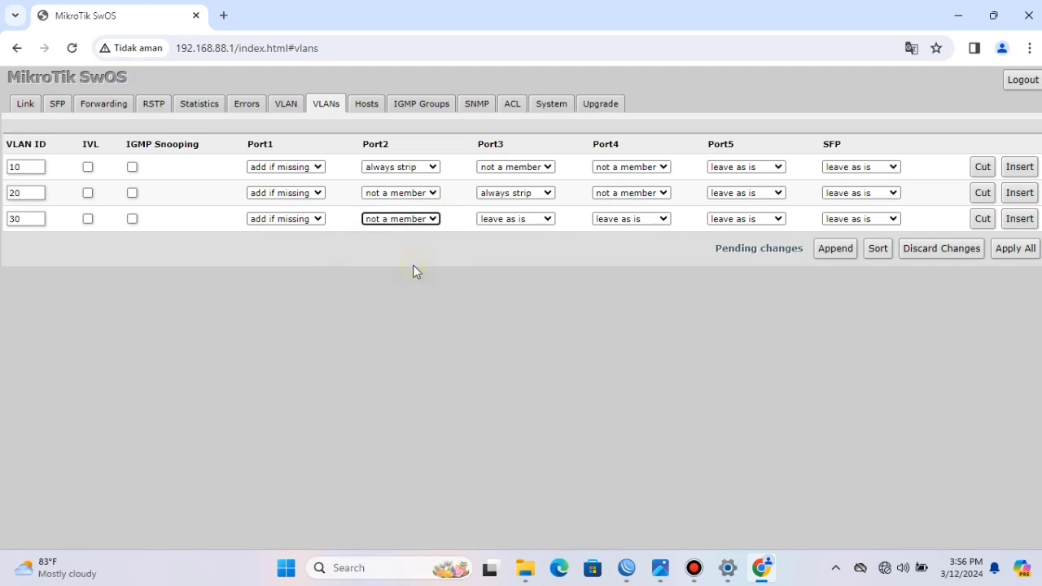
left_click(548, 220)
left_click(531, 264)
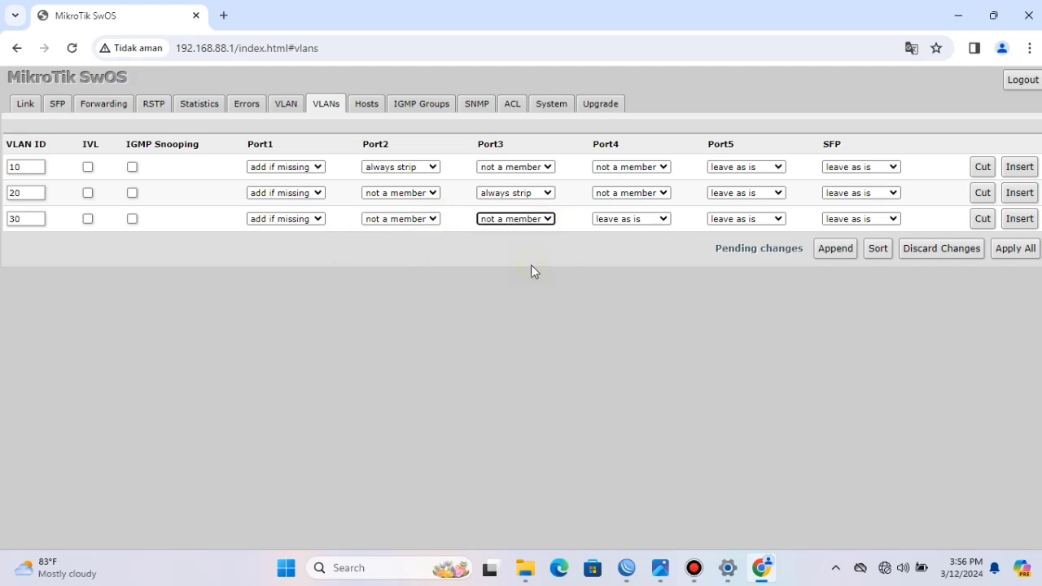
left_click(664, 220)
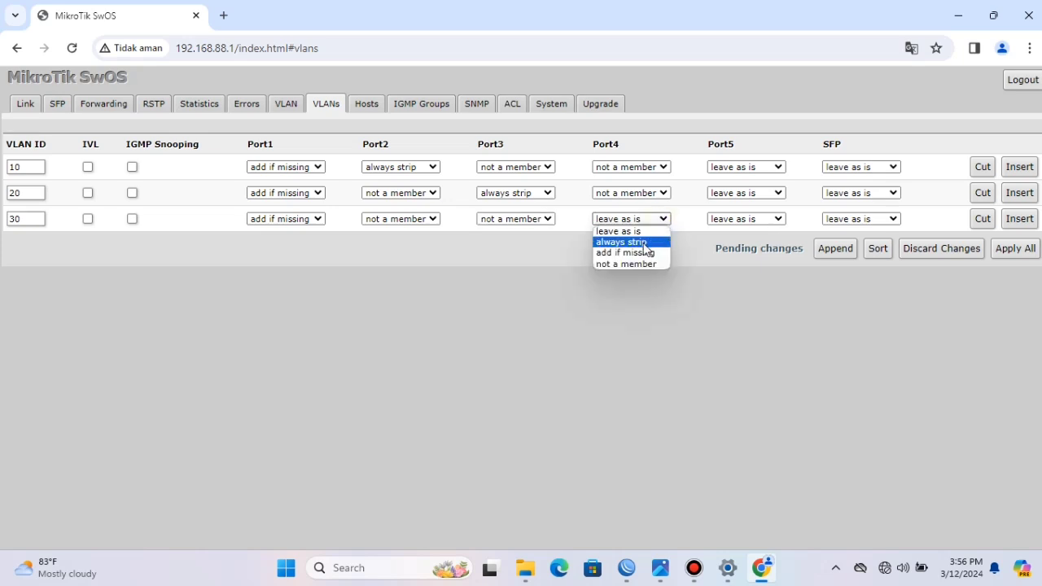
left_click(645, 241)
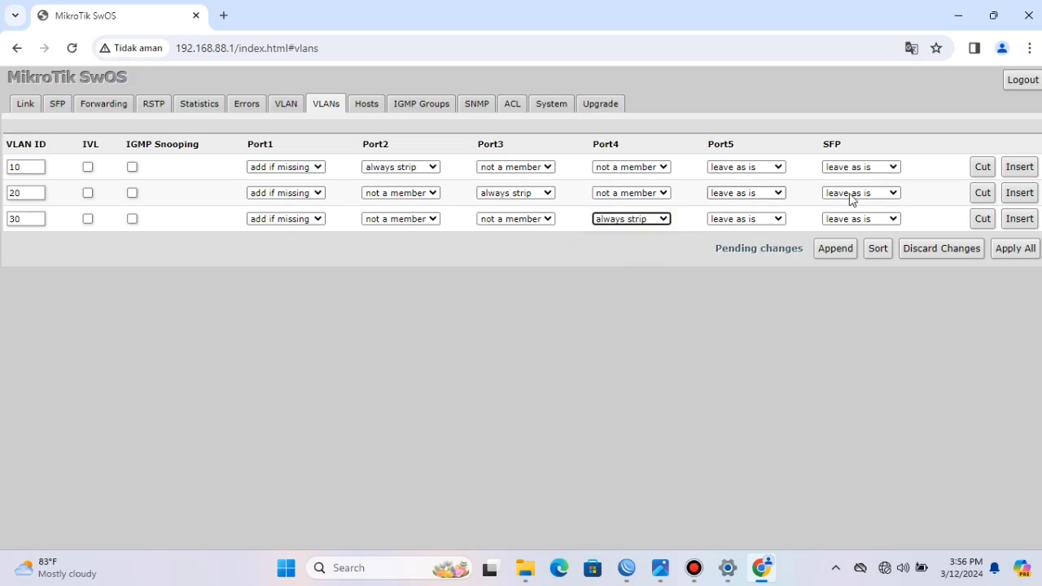
Apply all pending VLANs table changes and log out of the switch
left_click(1015, 251)
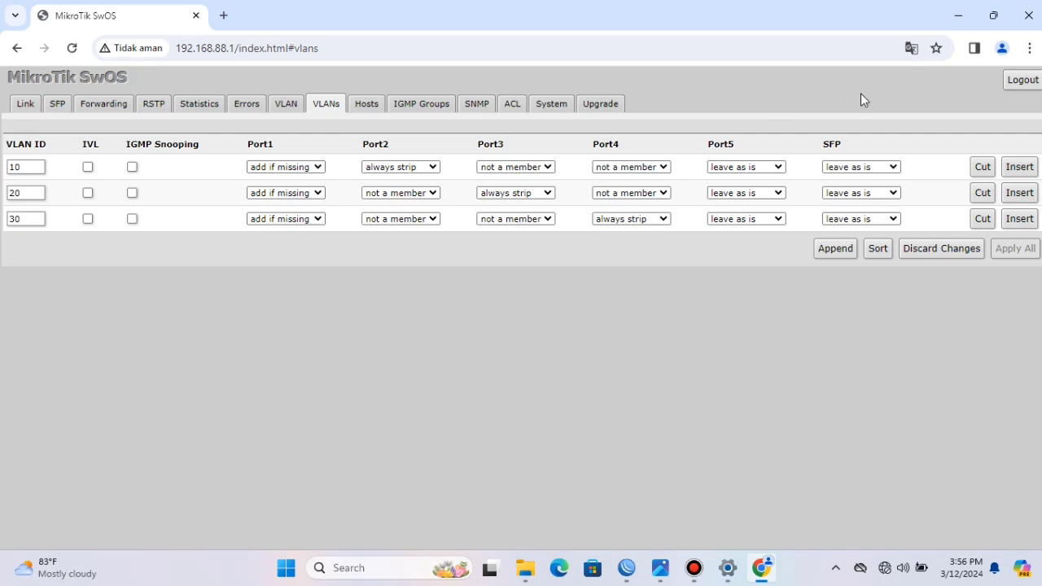
left_click(1022, 86)
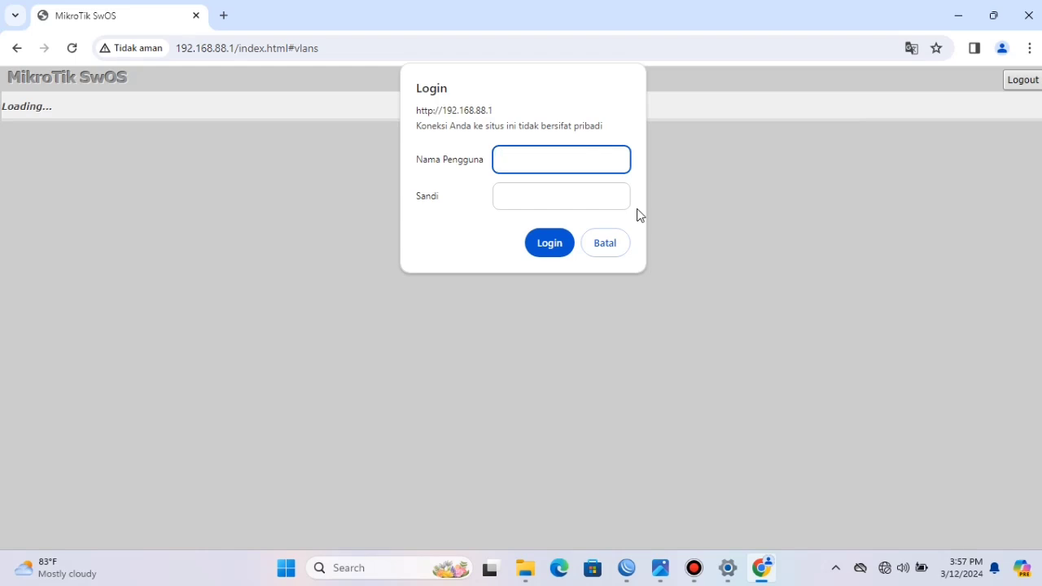
In Windows Settings, set the Ethernet adapter's IPv4 properties to obtain the IP address and DNS server address automatically
left_click(725, 574)
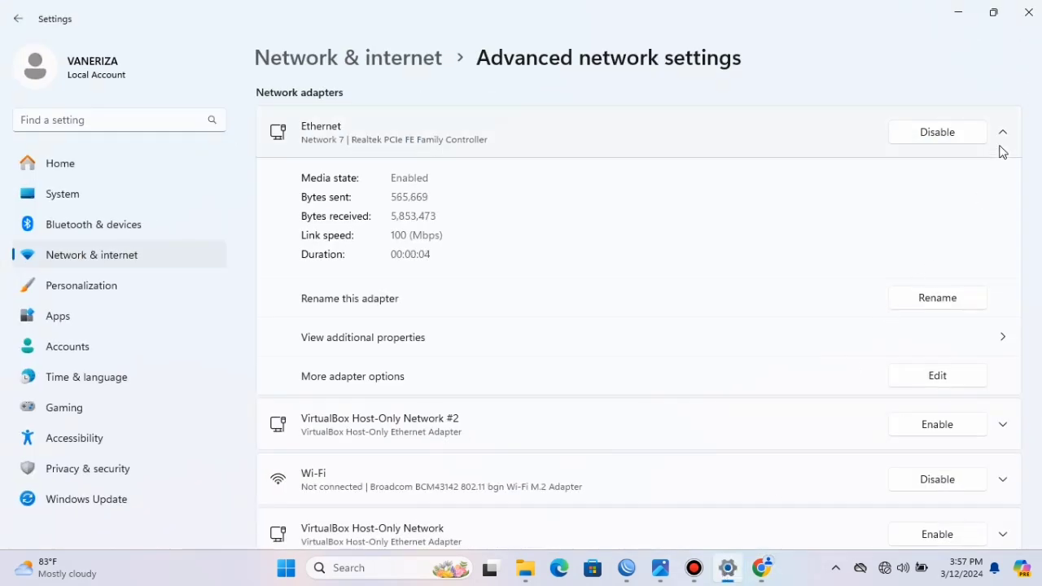
left_click(944, 381)
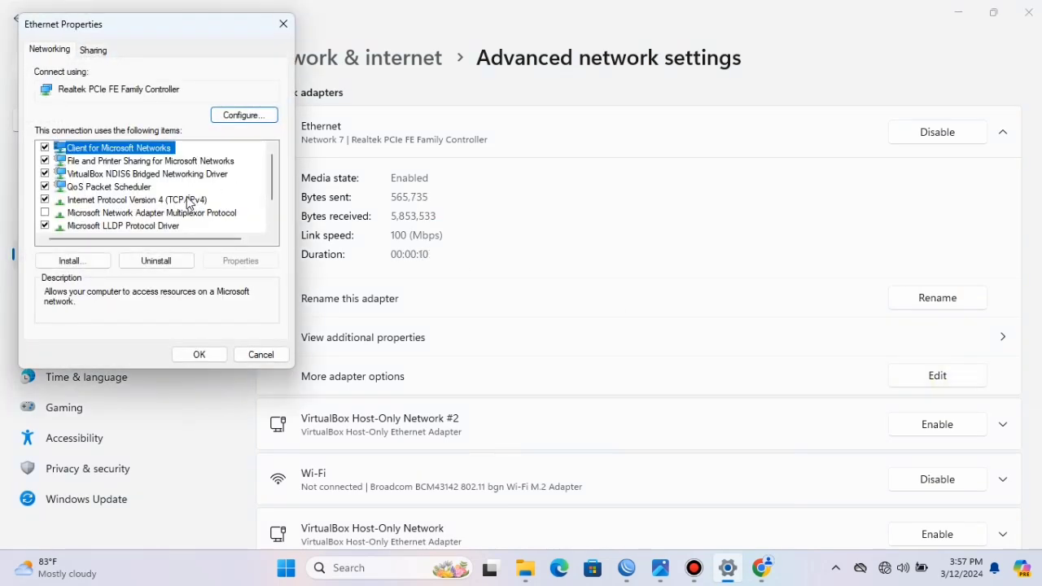
left_click(186, 202)
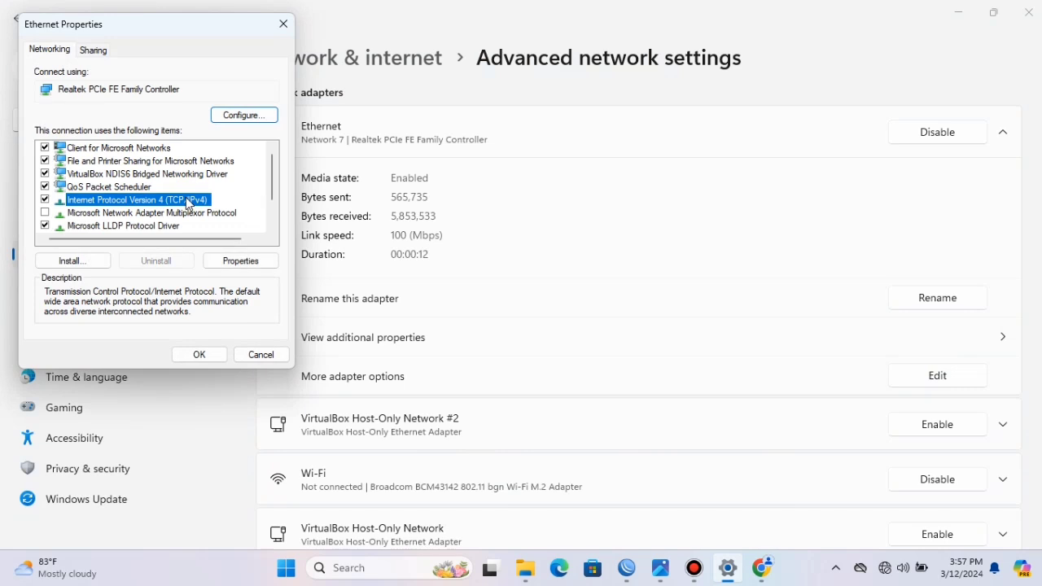
left_click(240, 260)
left_click(88, 179)
left_click(89, 278)
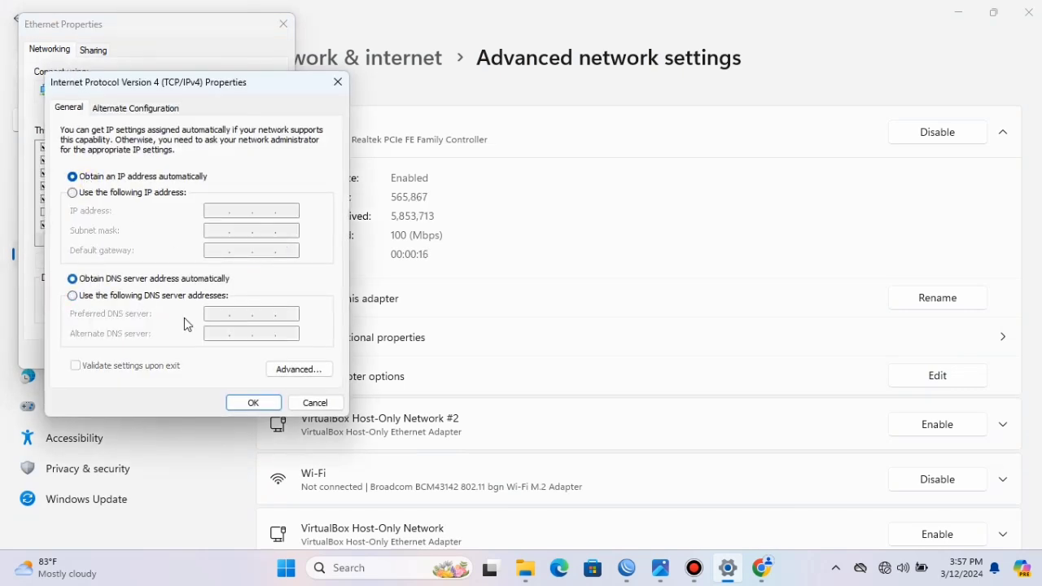
left_click(251, 404)
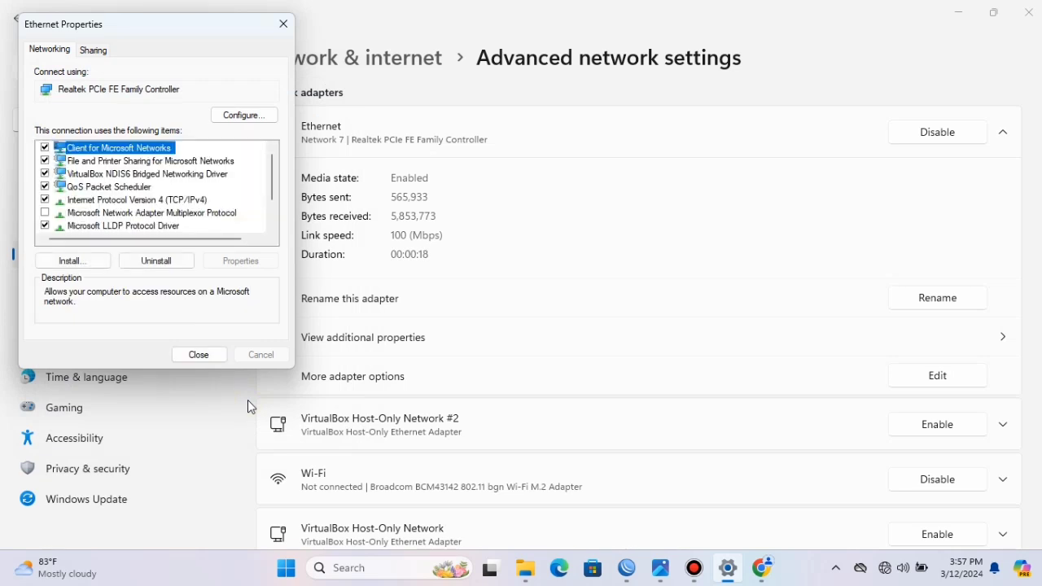
left_click(204, 356)
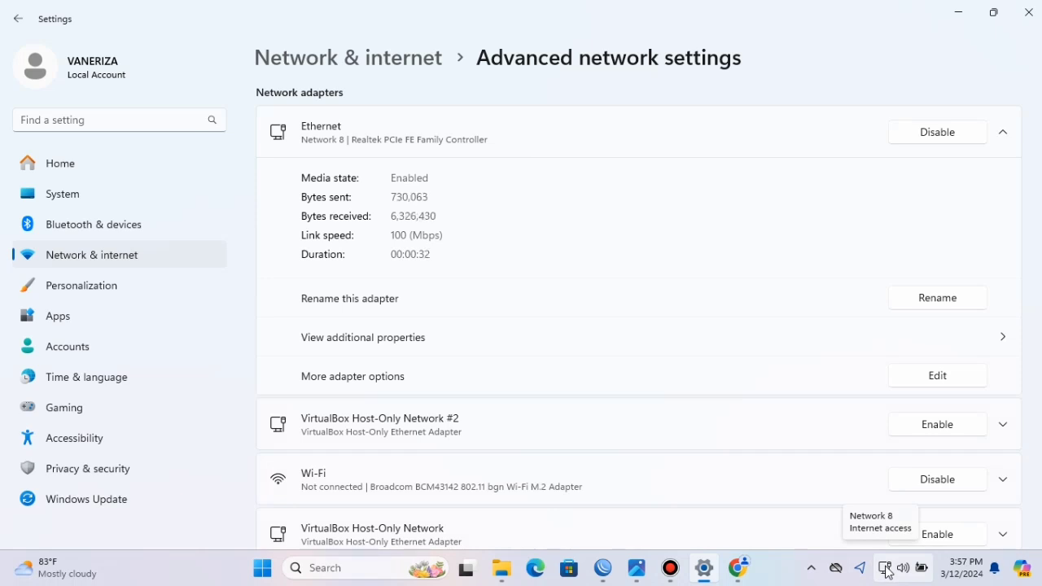
Minimise the Settings and browser windows, and display the computer's IP configuration with ipconfig in Command Prompt
left_click(958, 18)
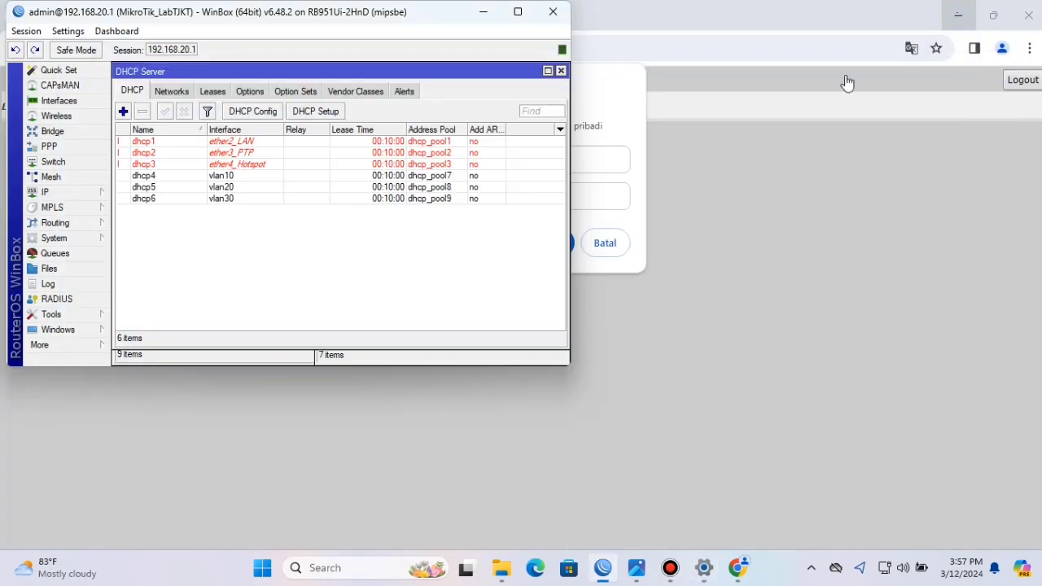
left_click(958, 19)
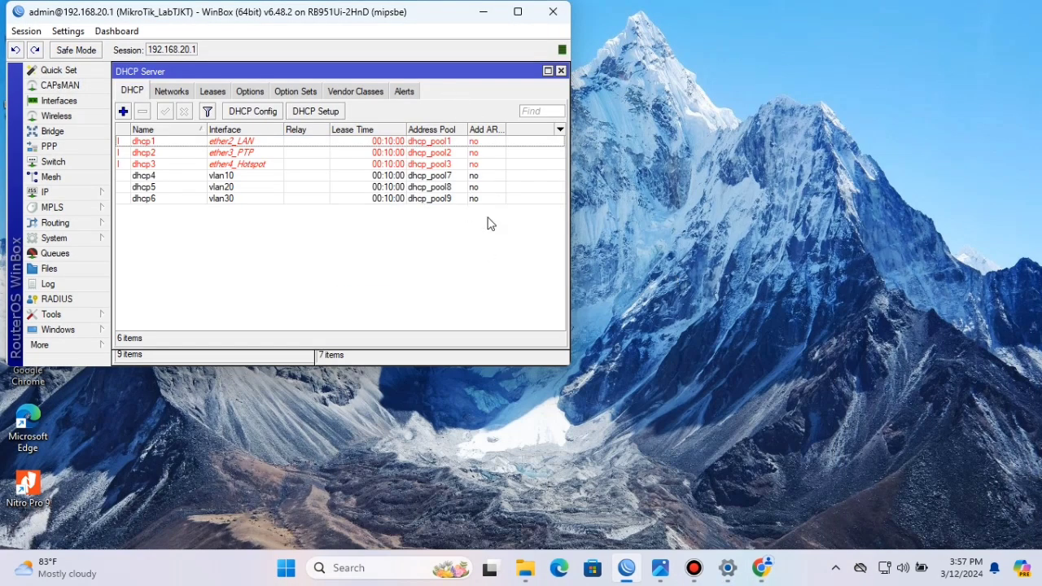
left_click(368, 568)
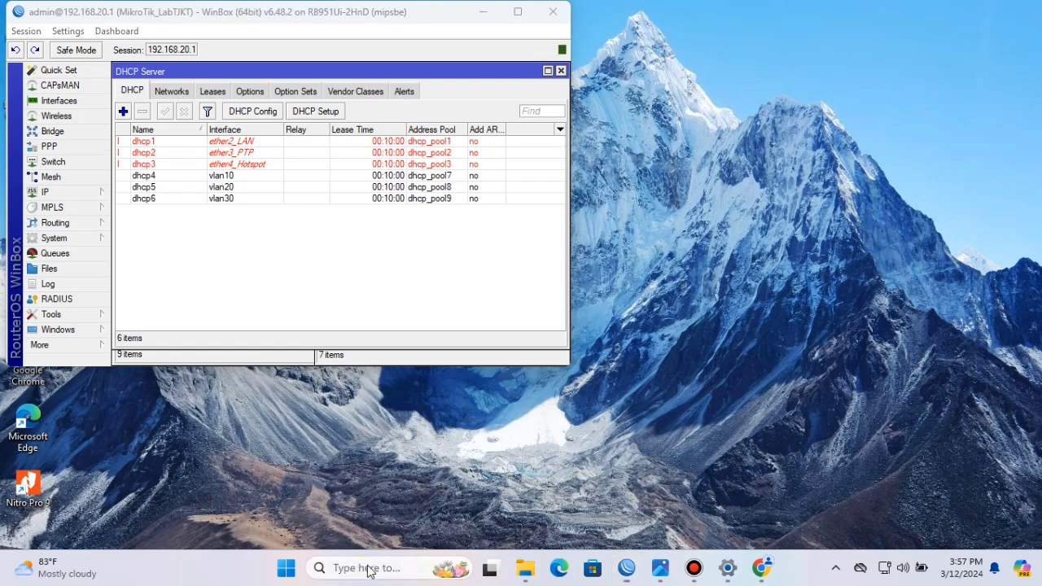
type("c")
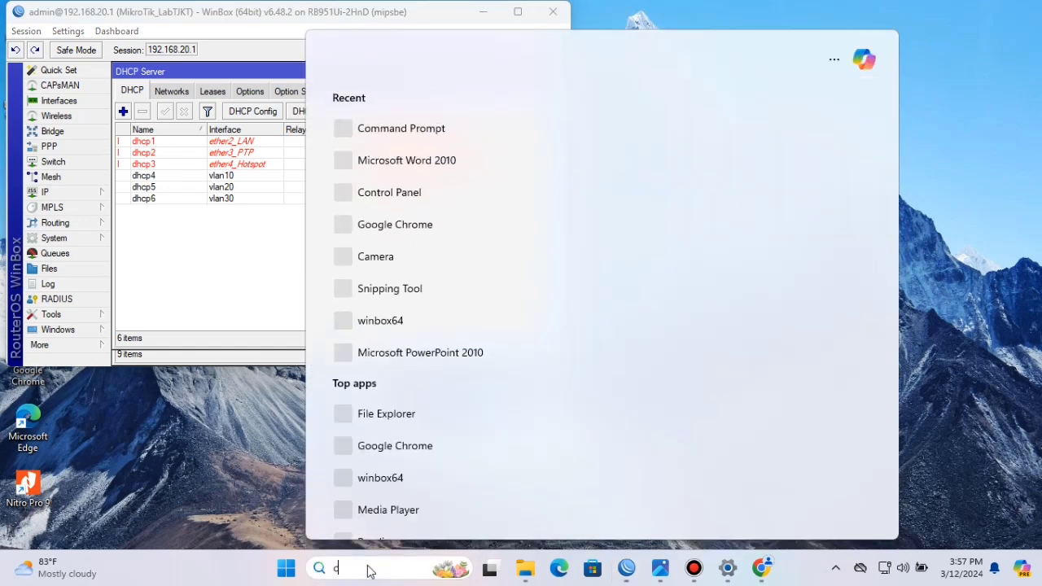
type("md")
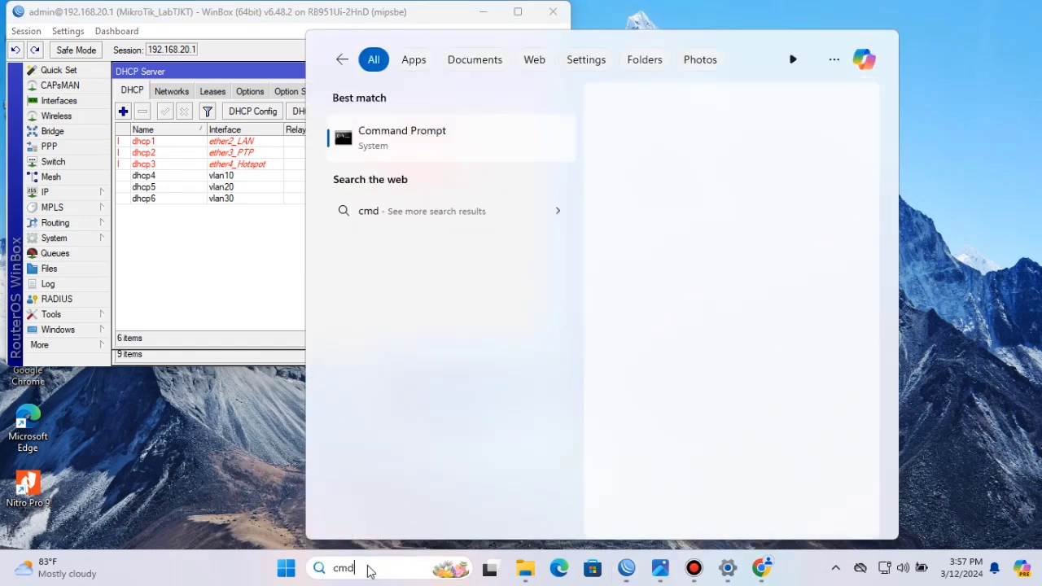
key("Escape")
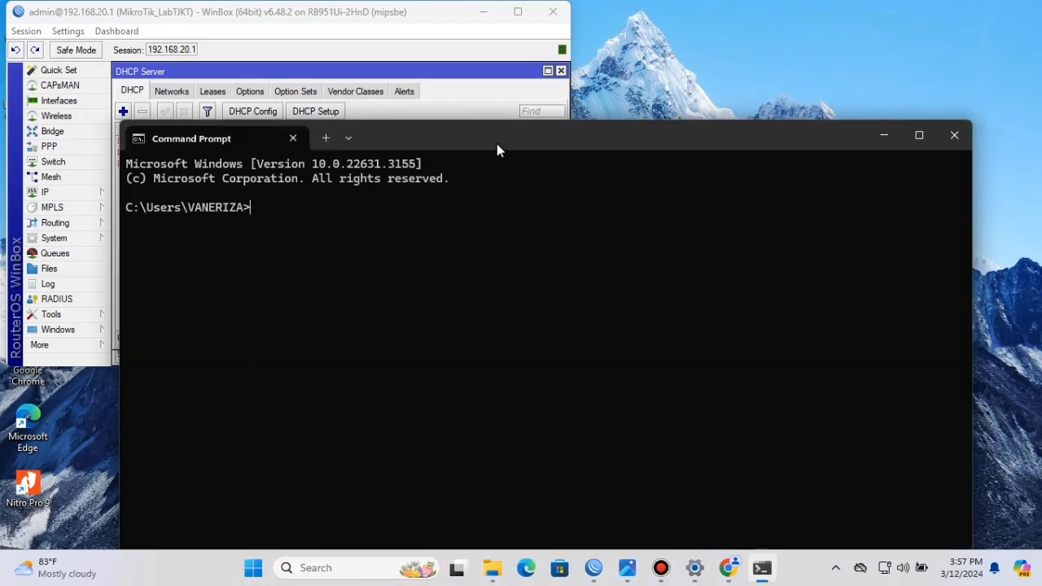
left_click_drag(500, 136, 494, 52)
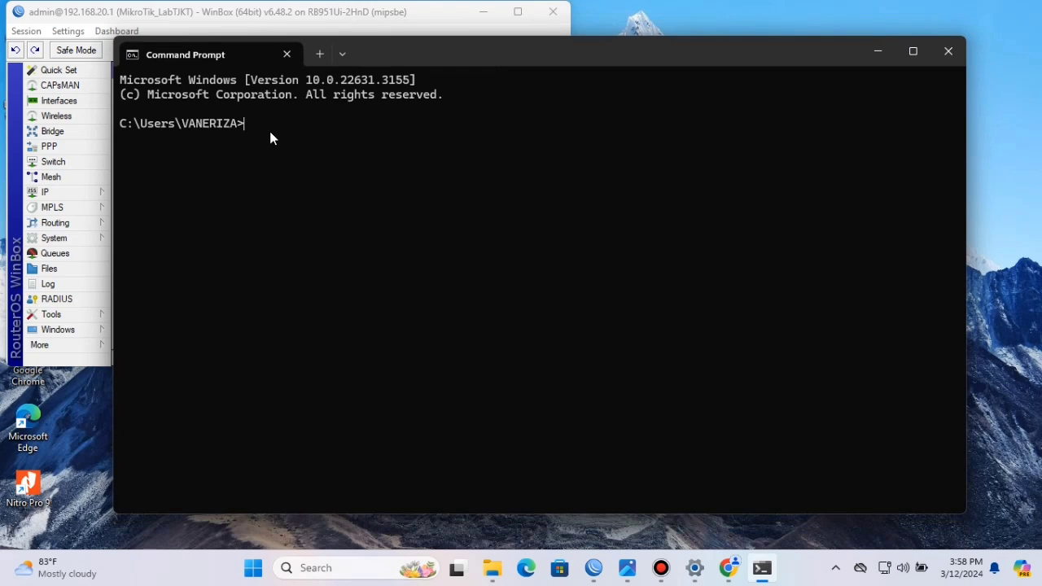
type("ipconfig")
key("Return")
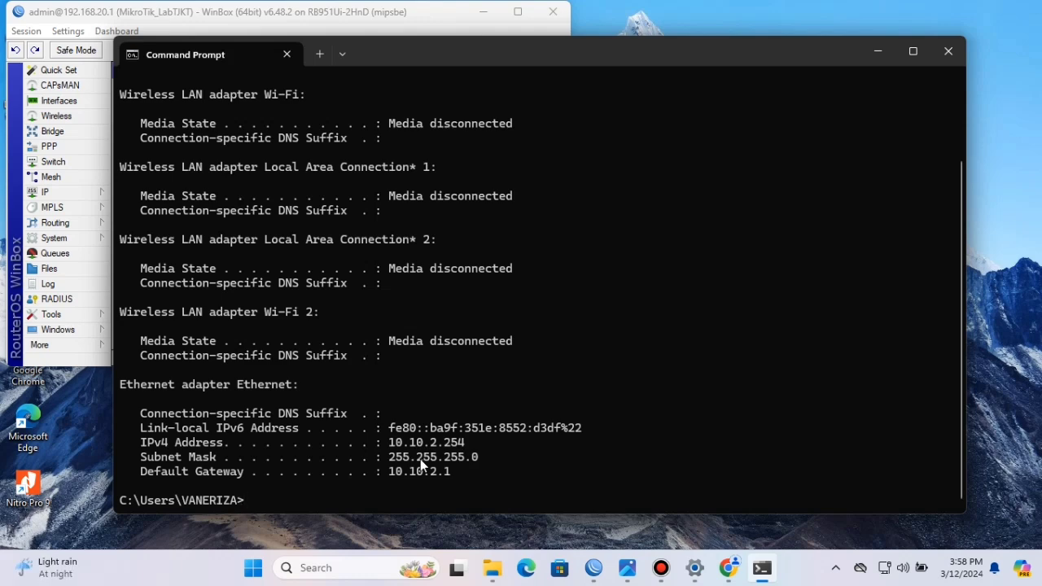
Test internet connectivity from Command Prompt by pinging 8.8.8.8 and google.com
type("ping 8.8.8.8")
key("Return")
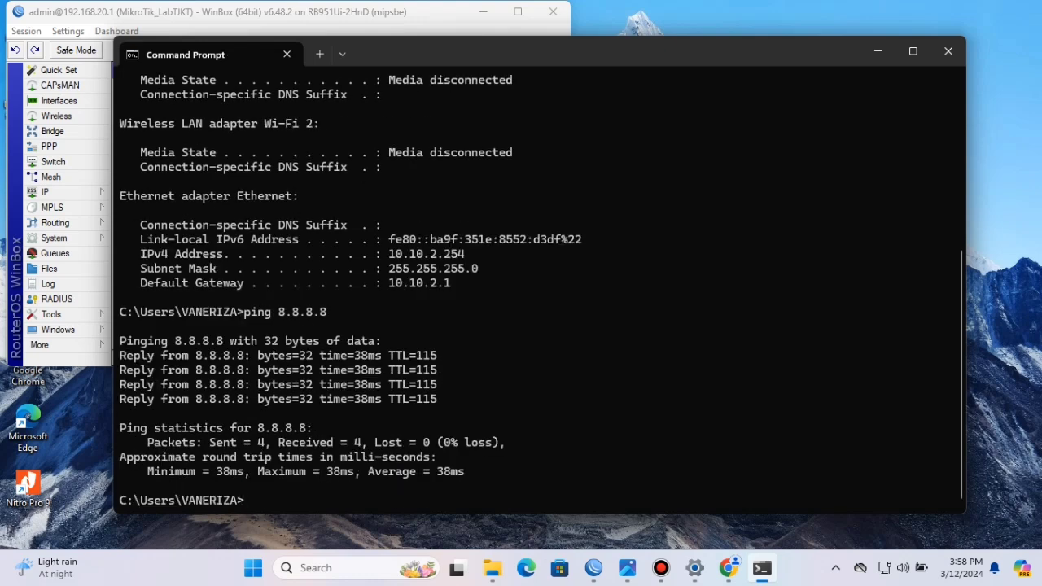
type("ping google.com")
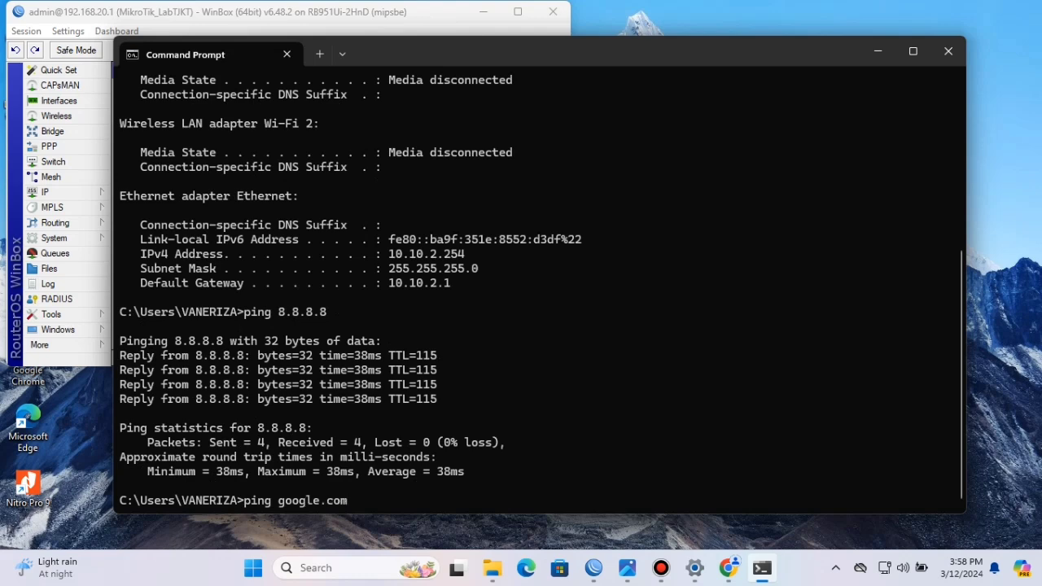
key("Return")
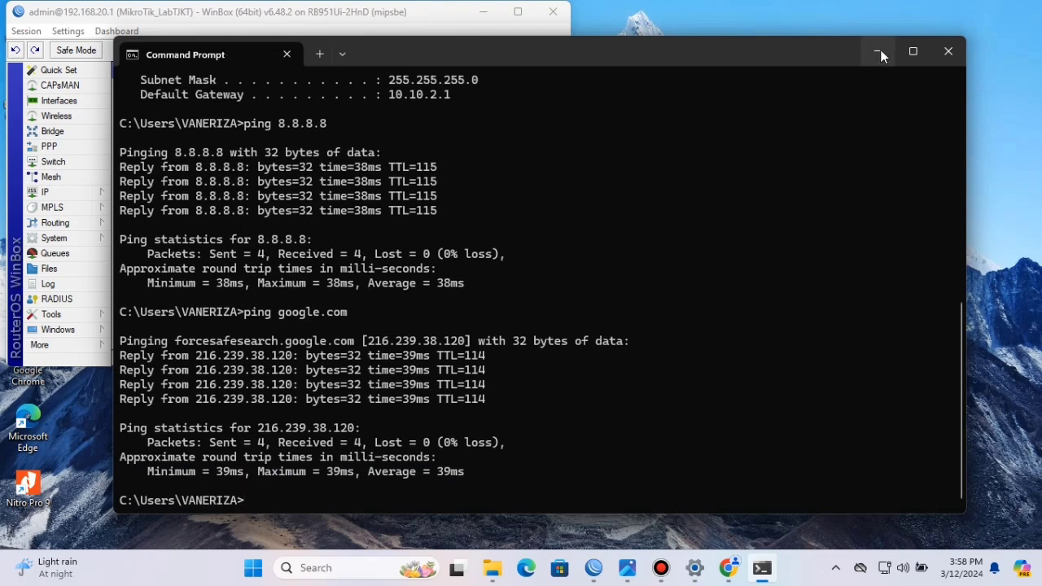
Minimise Command Prompt and WinBox, switch to Chrome, and open the saved Youtube shortcut in a new browser tab
left_click(878, 52)
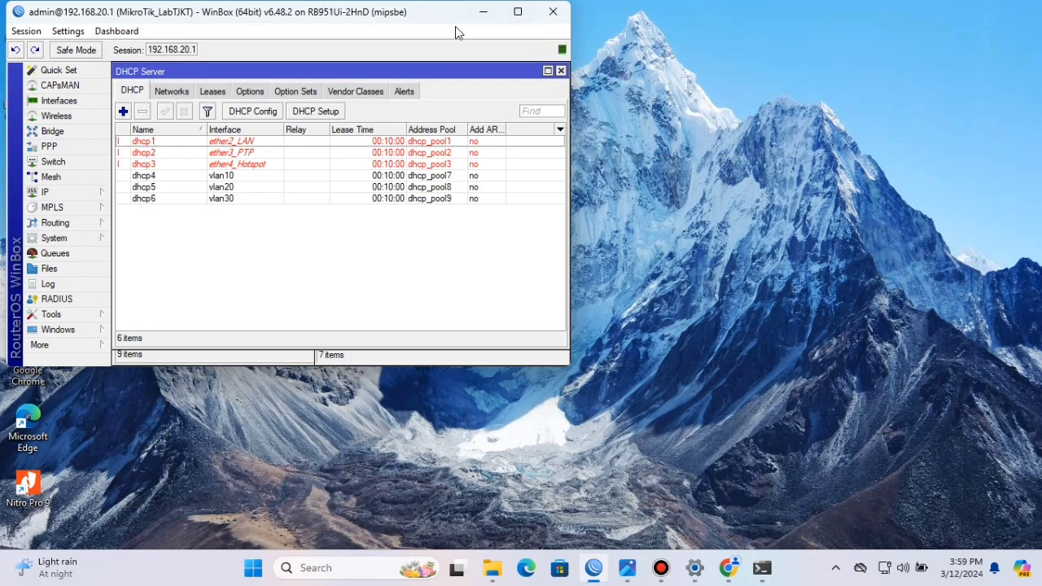
left_click(486, 11)
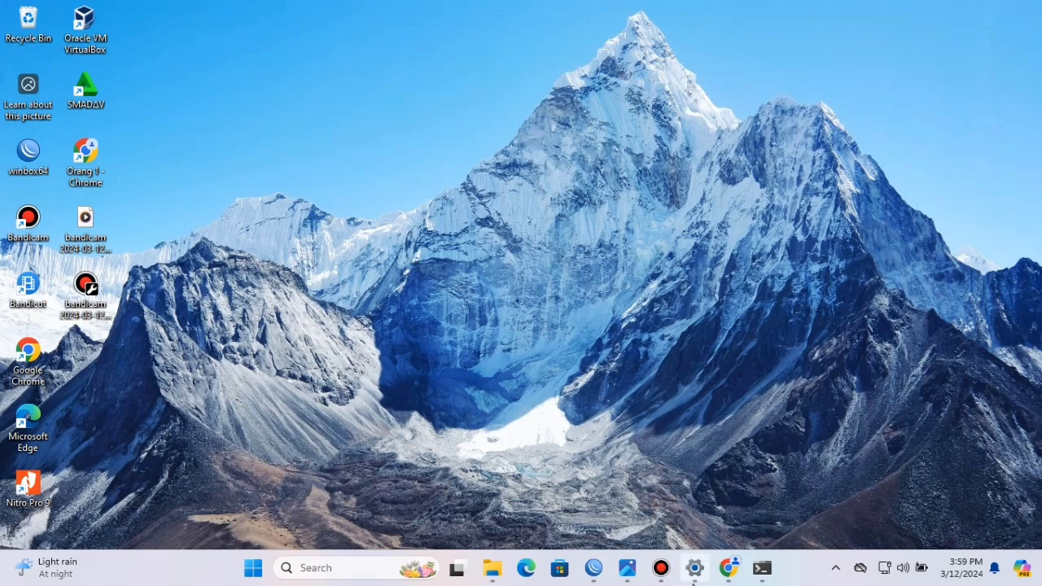
left_click(728, 569)
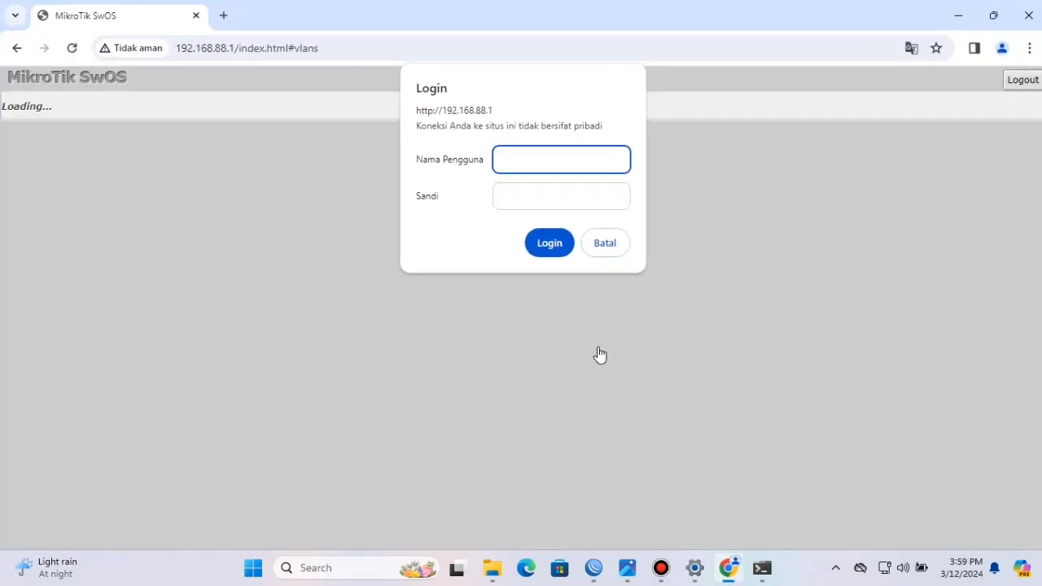
left_click(225, 16)
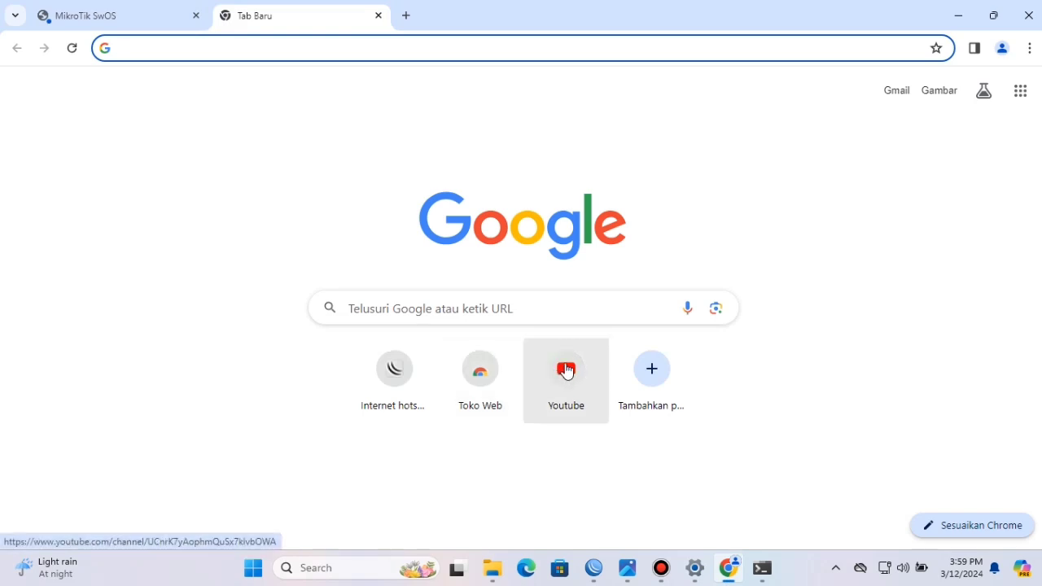
left_click(568, 372)
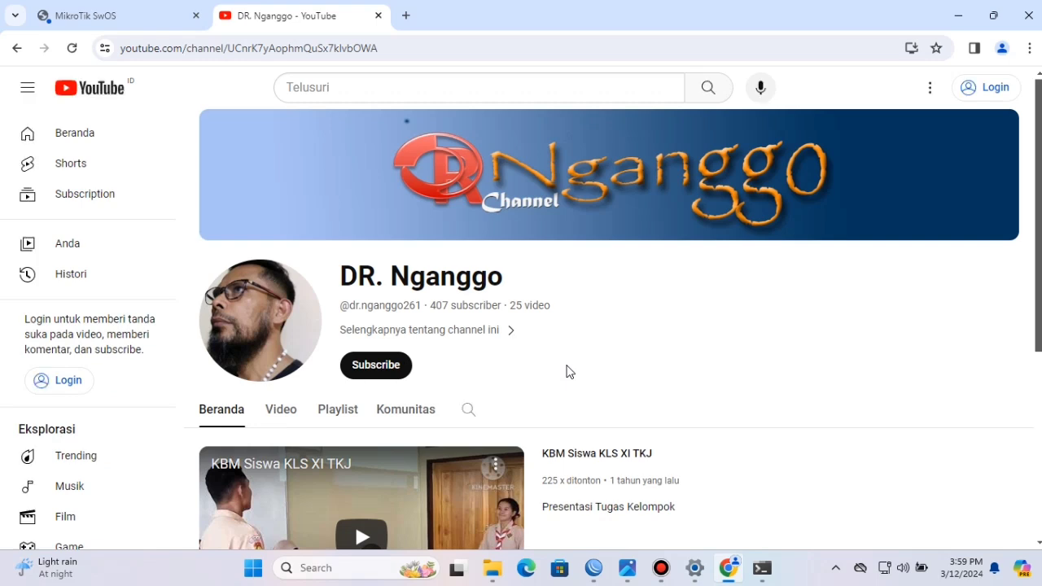
Play the channel's video "Instalasi dan Konfigurasi Paket User Manager" at reduced volume, and pause it after a few seconds
scroll(1041, 214, "down", 4)
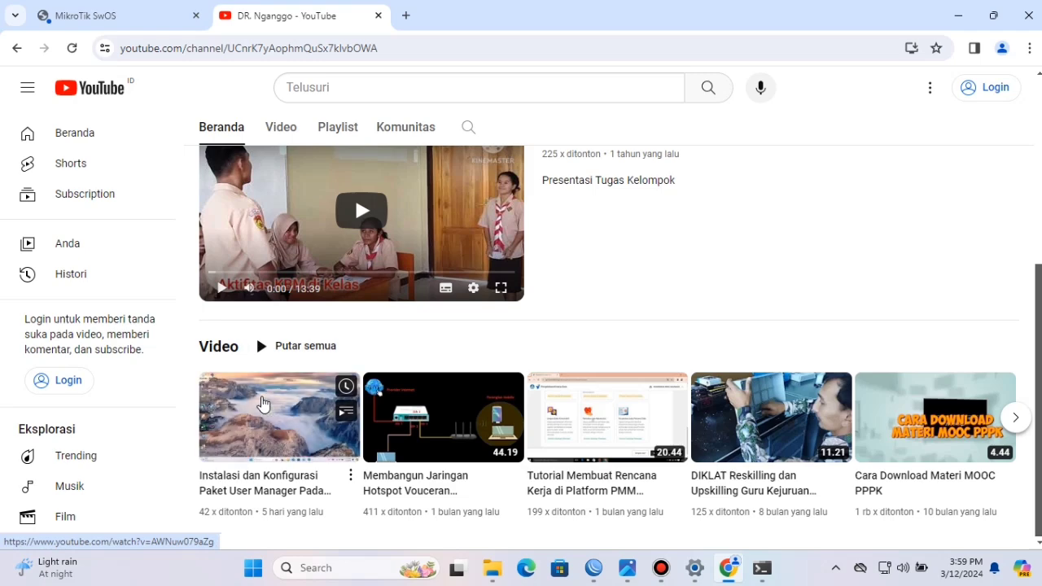
left_click(262, 405)
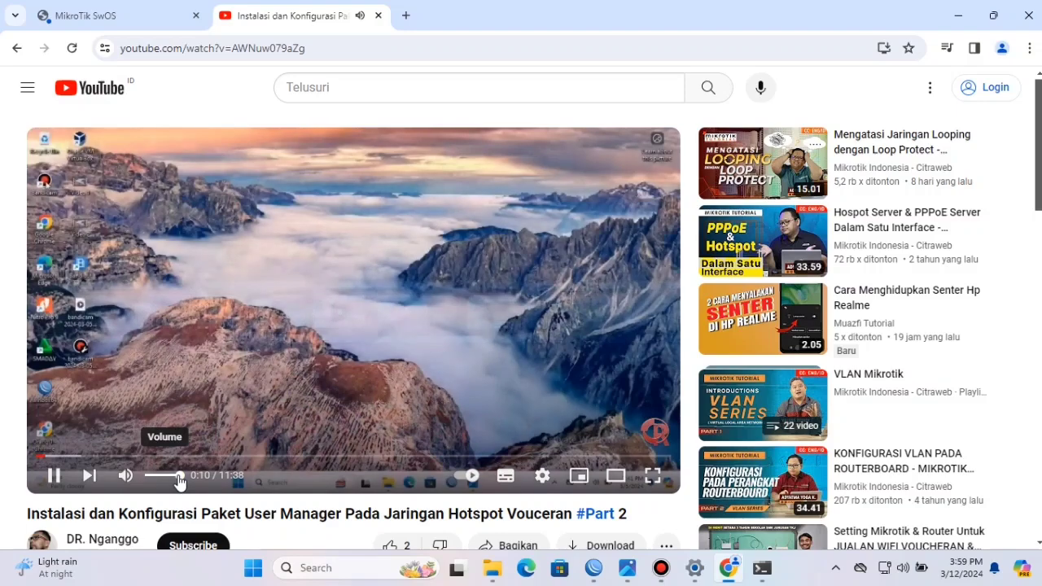
left_click_drag(179, 480, 159, 484)
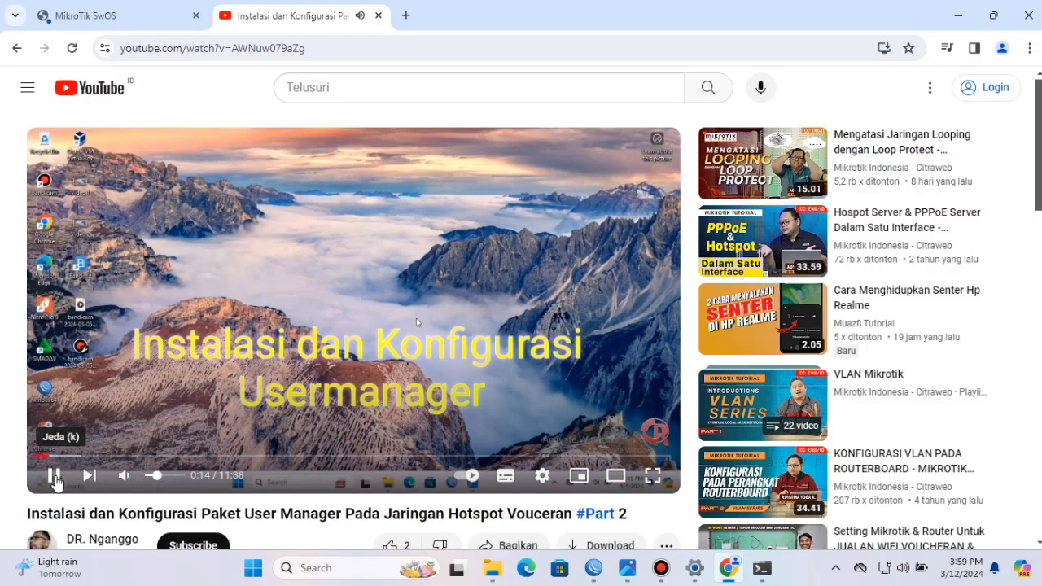
left_click(54, 481)
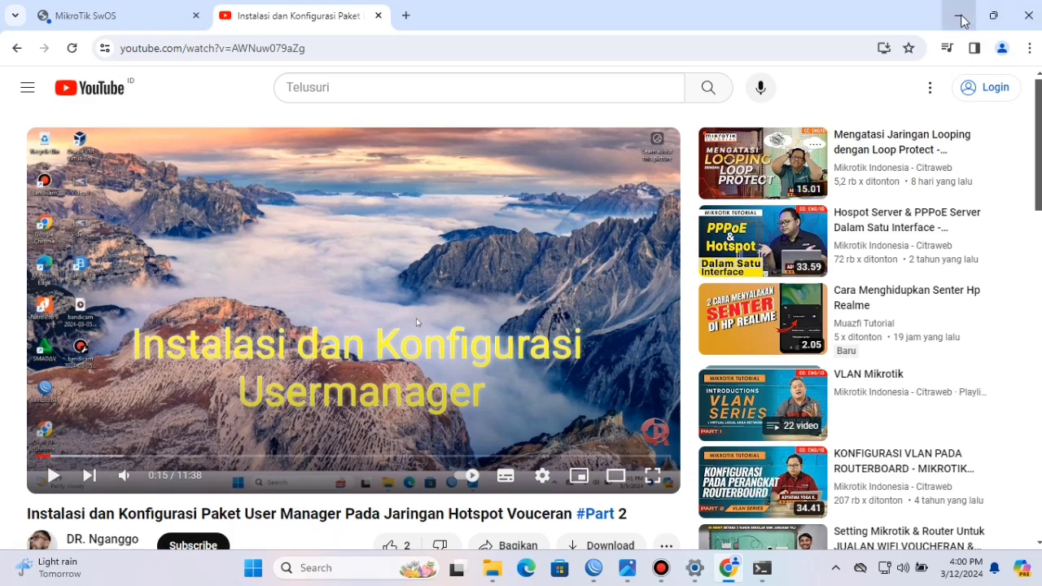
Switch from the browser to Command Prompt, clear its output with cls, and display the computer's IP configuration with ipconfig
left_click(960, 18)
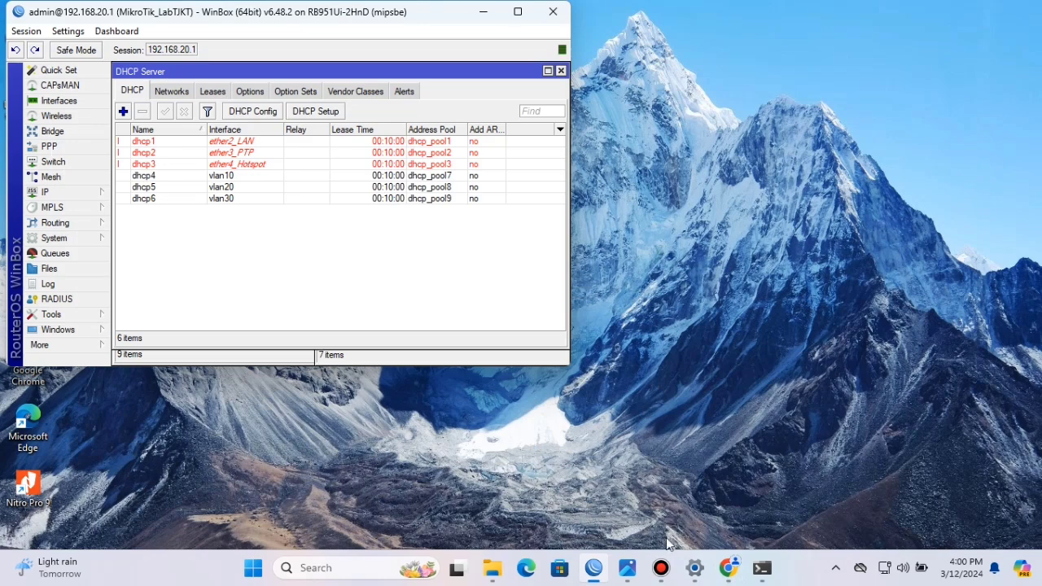
left_click(763, 569)
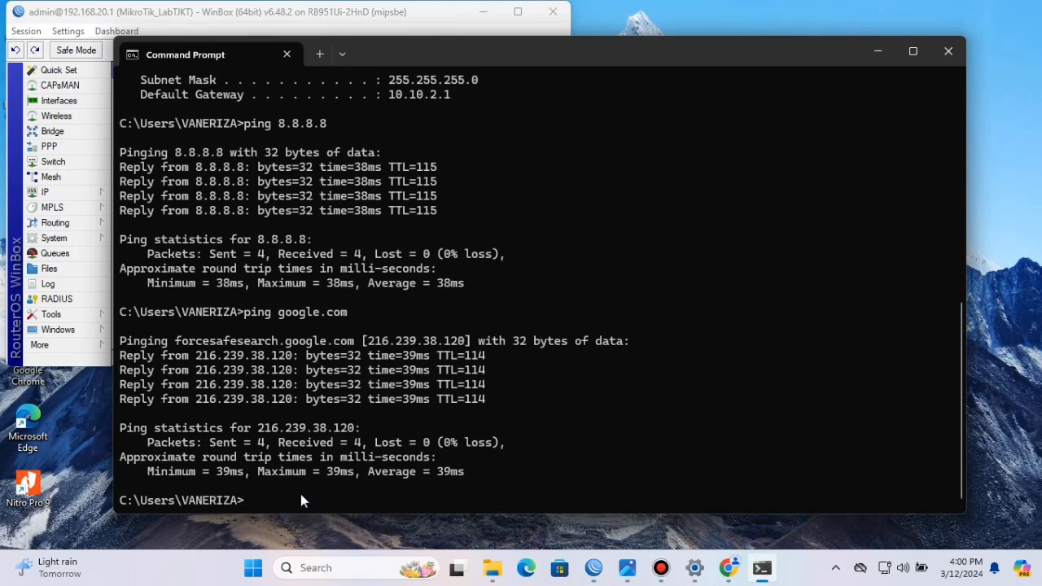
type("cls")
key("Return")
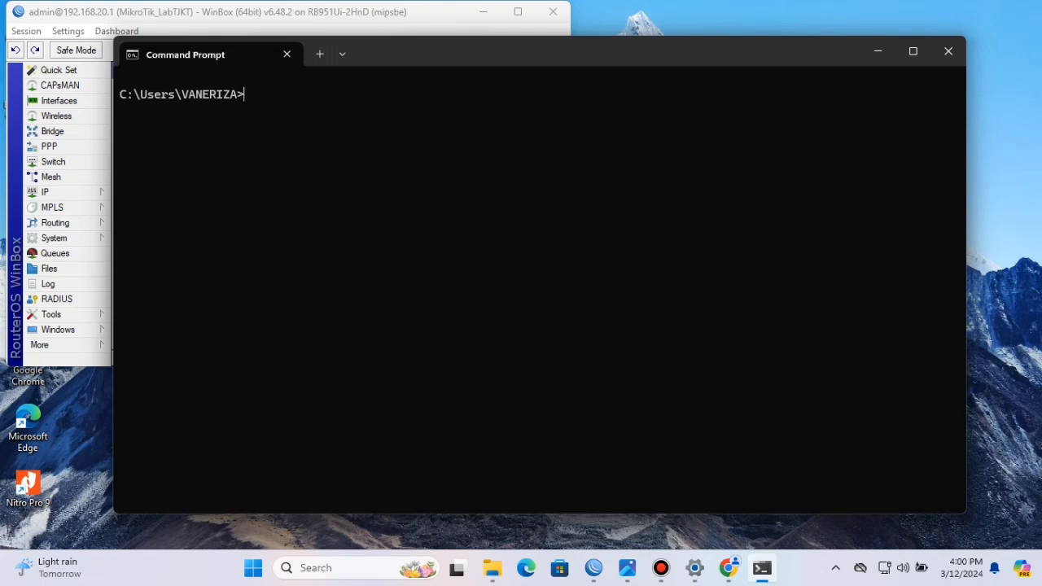
type("ipconfig")
key("Return")
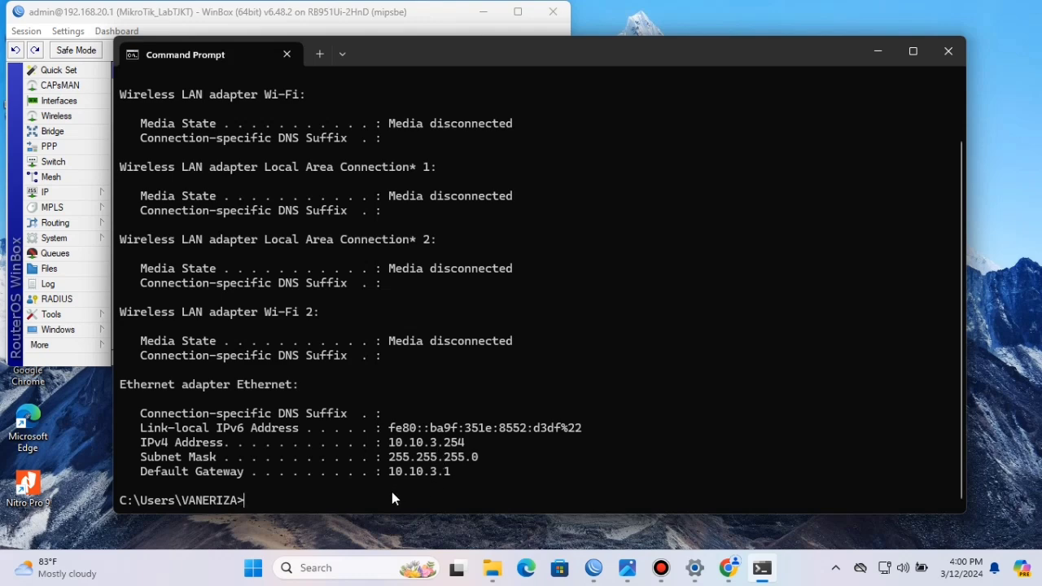
Ping 8.8.8.8 and google.com again to test internet access with the newly assigned address
type("ping 8.8.8.8")
key("Return")
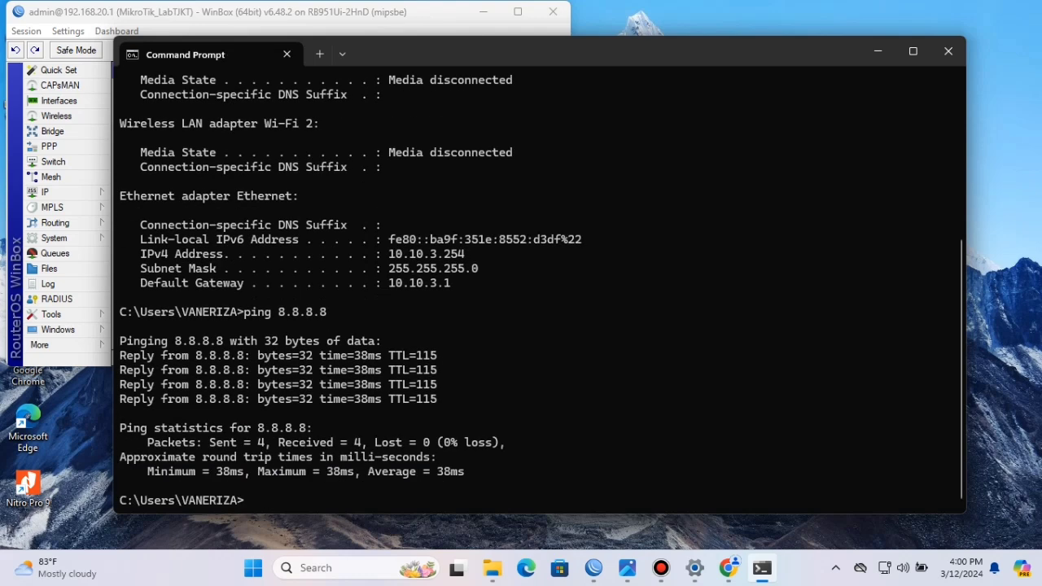
key("Up")
key("Up")
key("Up")
key("Up")
key("Return")
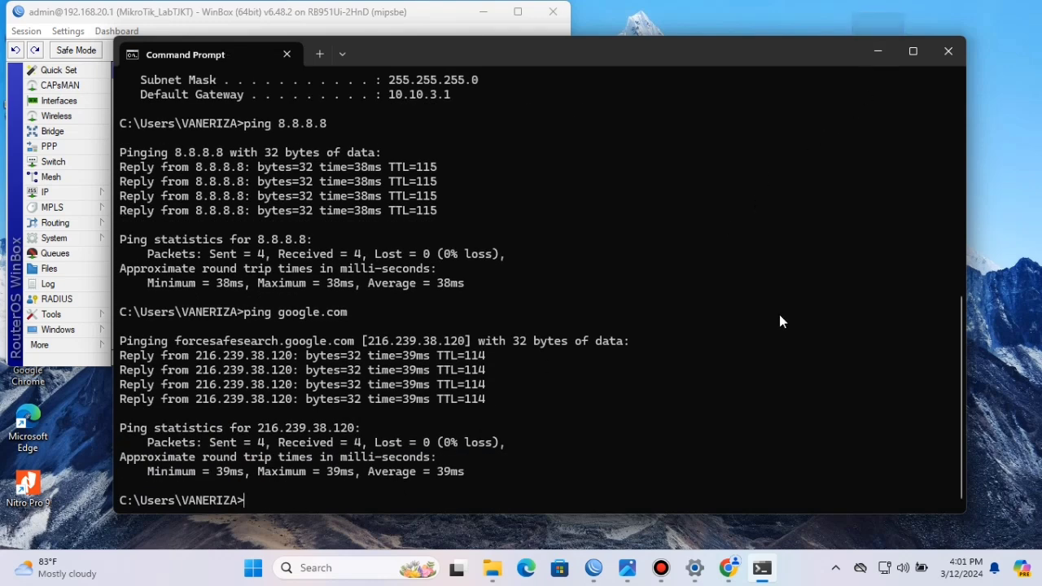
Switch to Chrome, close the paused video's tab, and open the saved Youtube shortcut in a new tab
left_click(728, 568)
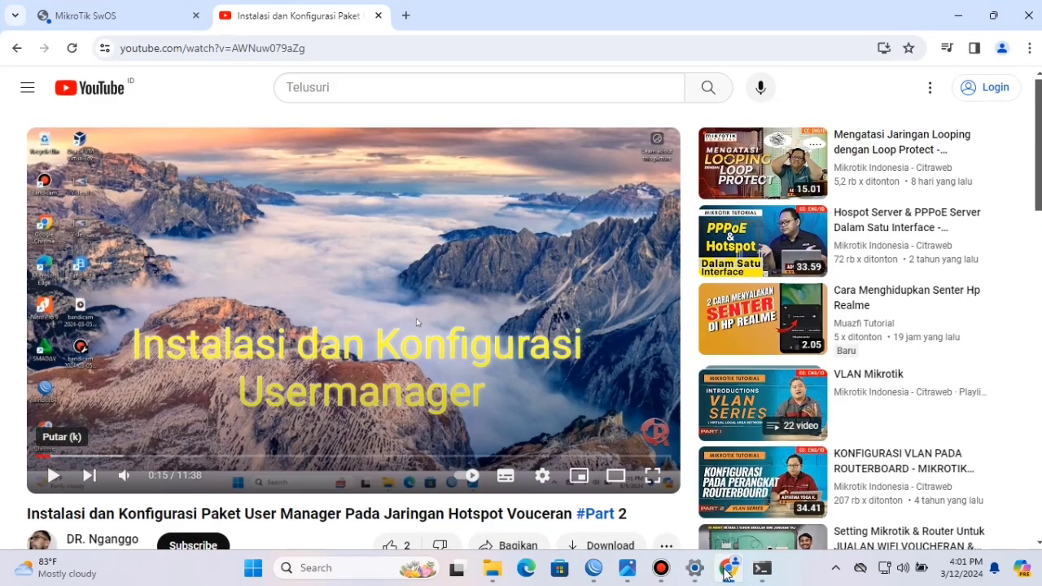
left_click(378, 17)
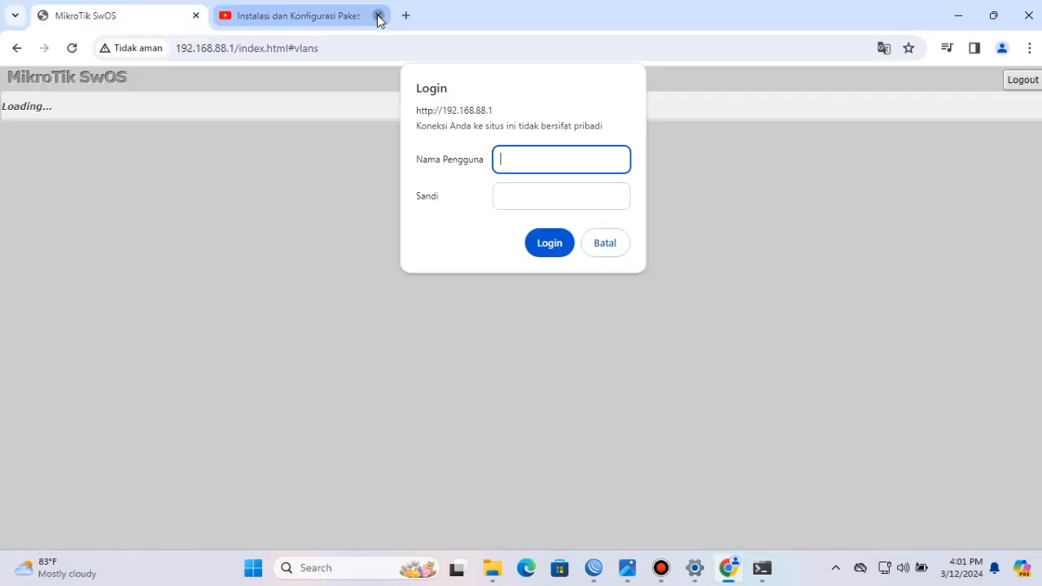
left_click(228, 19)
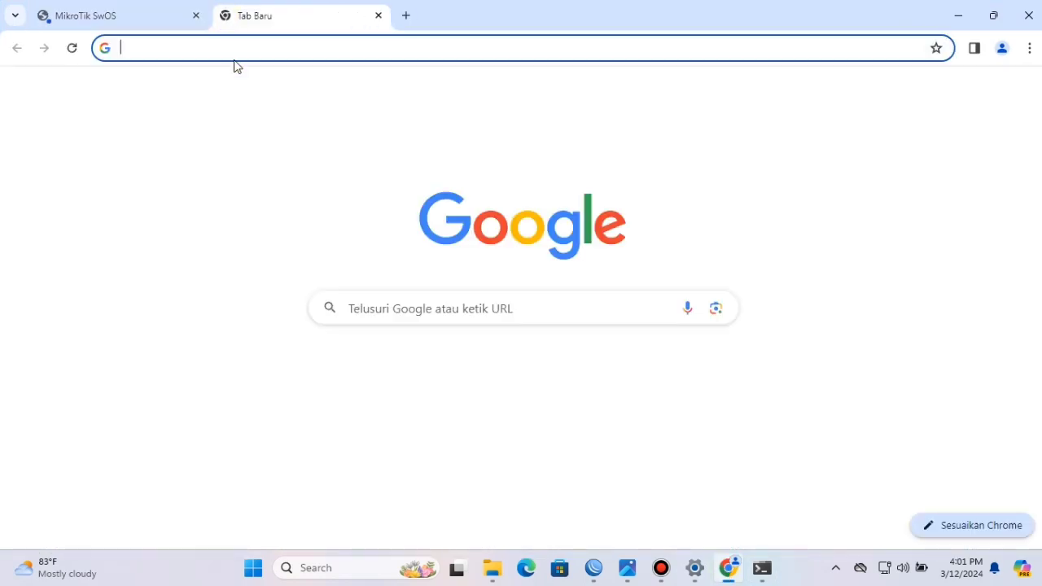
left_click(568, 378)
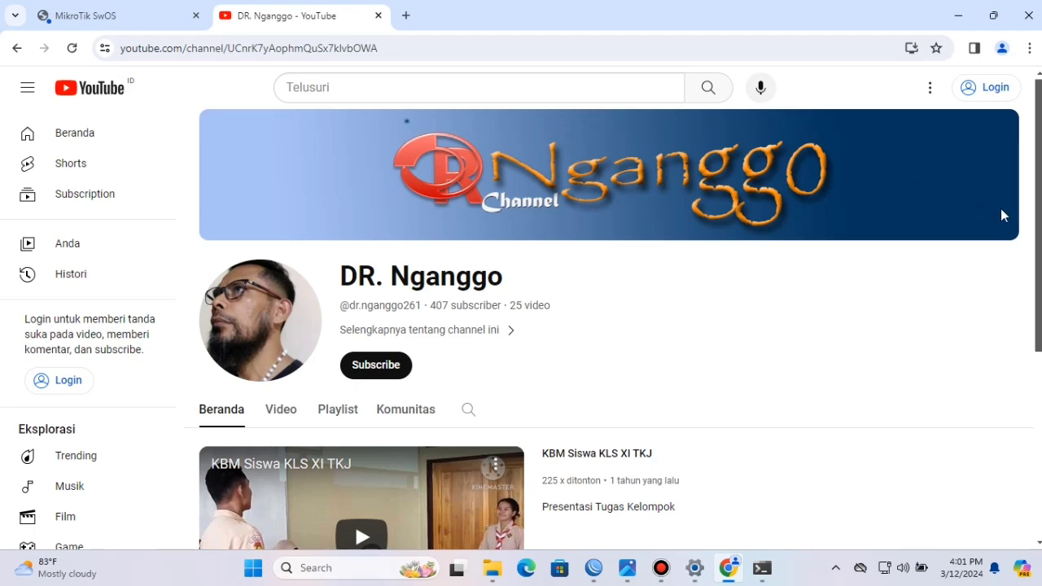
Play the channel's video "Membangun Jaringan Hotspot Vouceran Menggunakan Mikrotik dan Access Point" at low volume, and pause it after a few seconds
scroll(1039, 230, "down", 3)
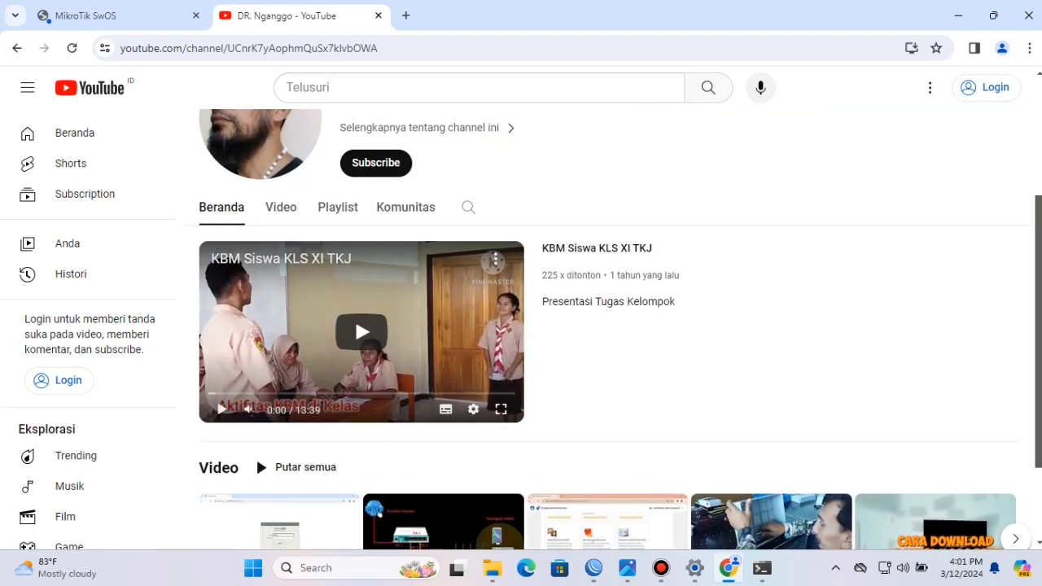
scroll(1039, 245, "down", 2)
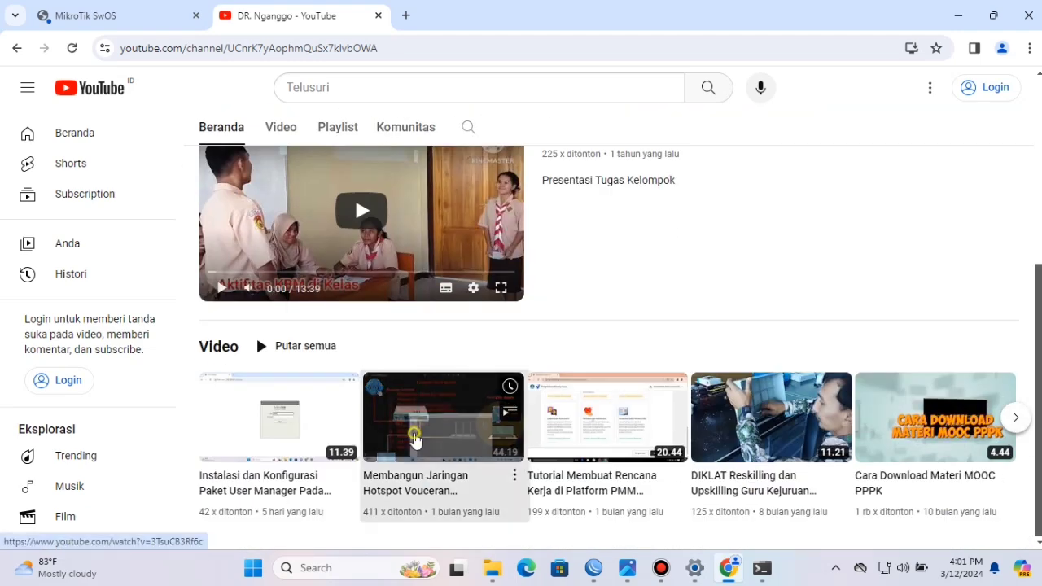
left_click(415, 440)
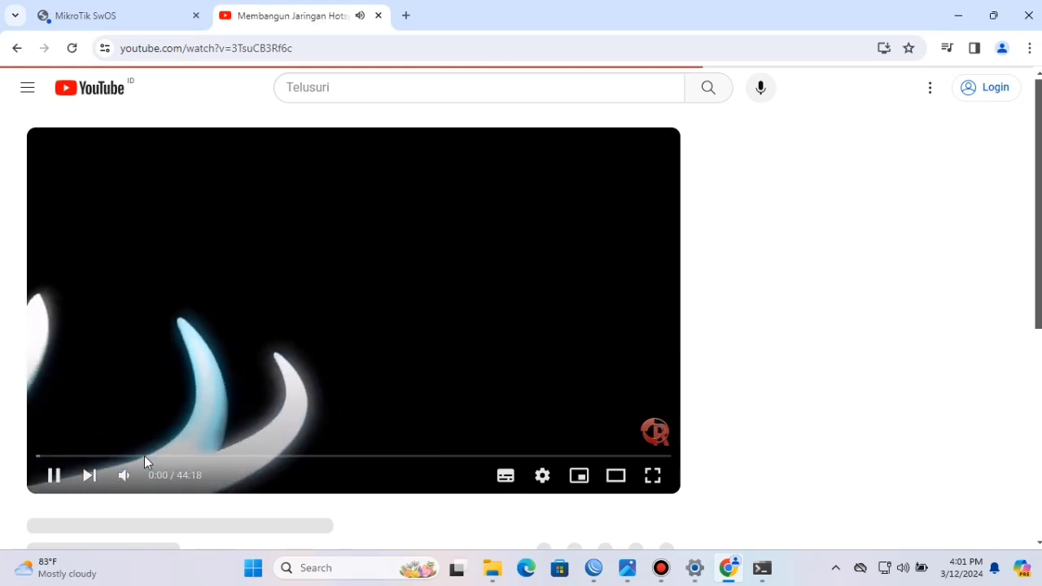
left_click(124, 476)
left_click(150, 476)
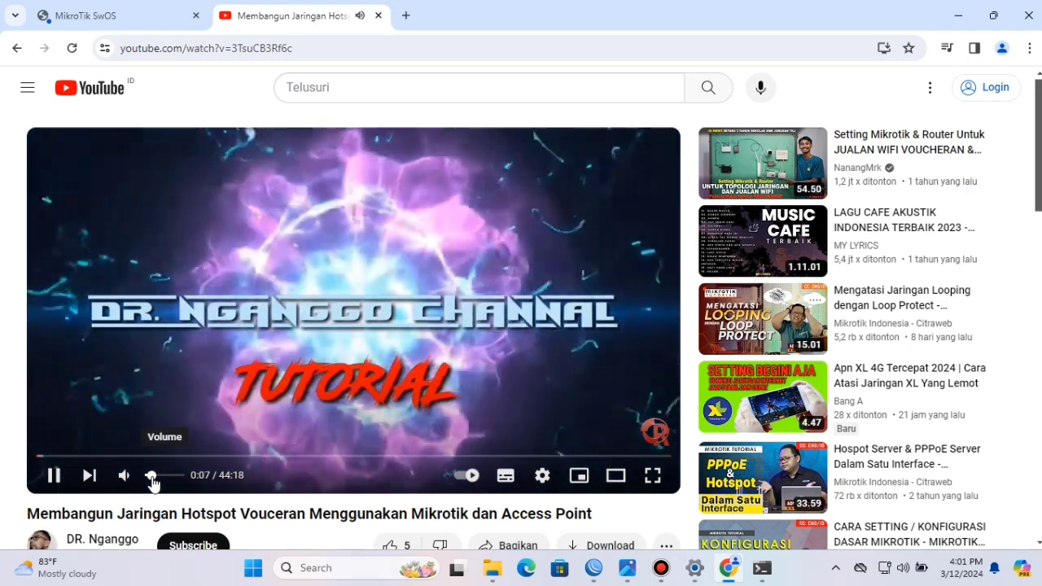
left_click(54, 481)
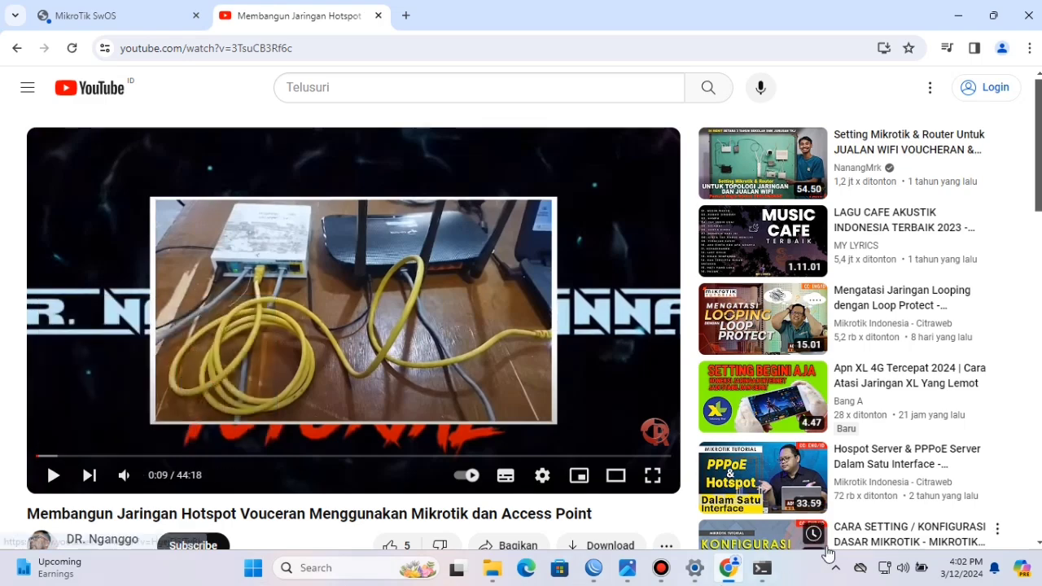
Minimise the Chrome, Command Prompt and WinBox windows to show the desktop
left_click(958, 15)
left_click(878, 51)
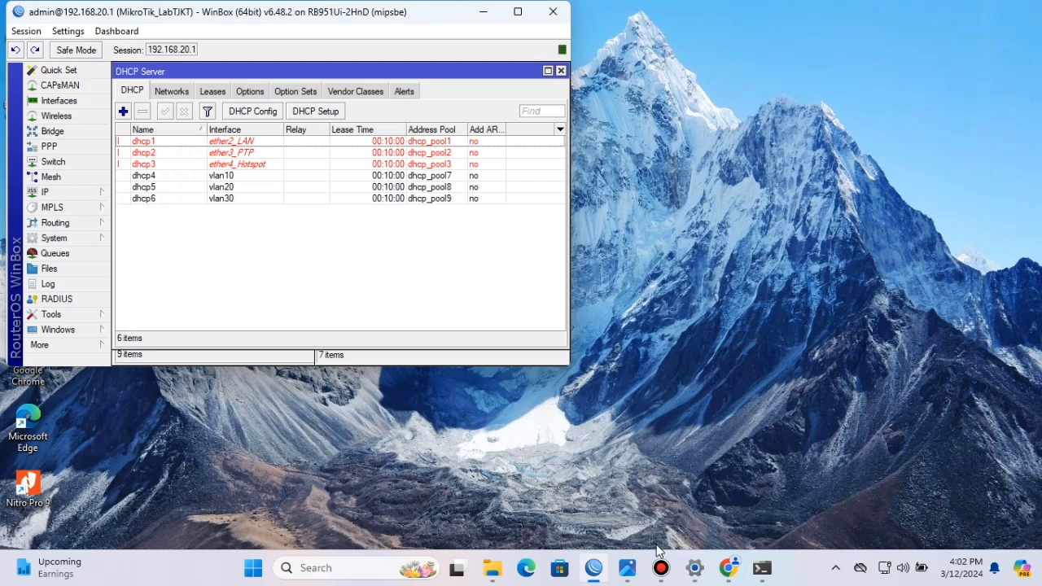
left_click(484, 13)
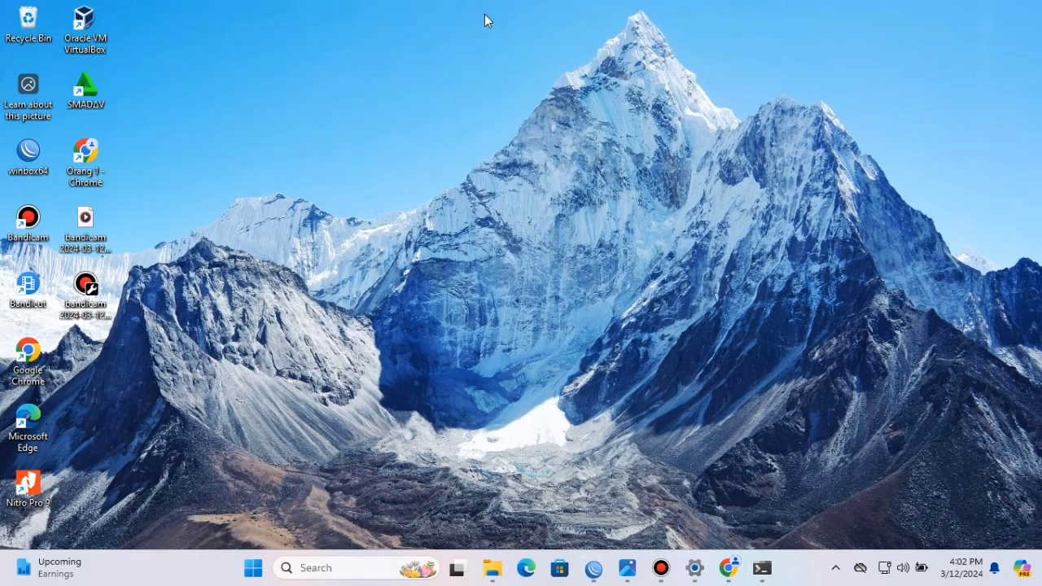